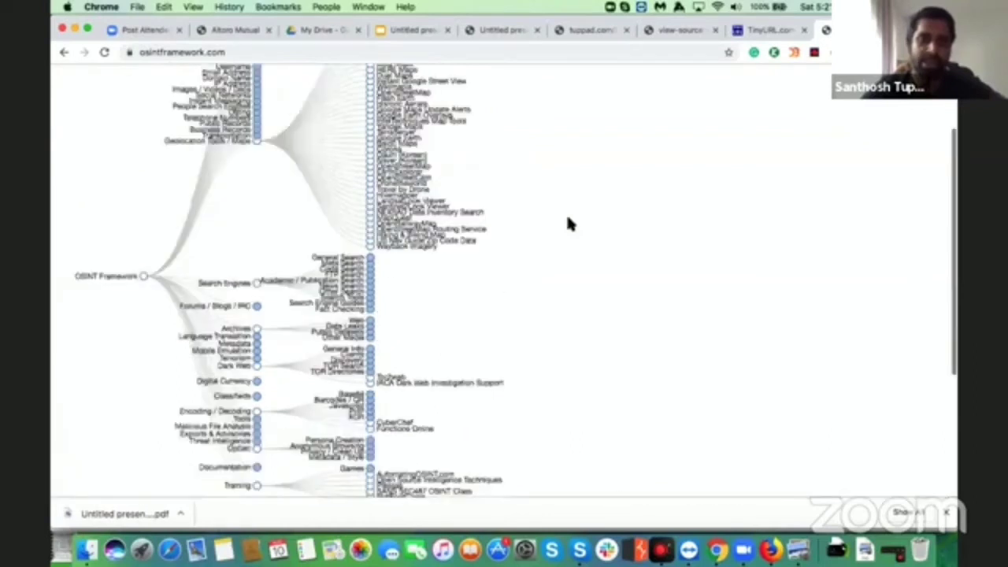
scroll(567, 224, "up", 3)
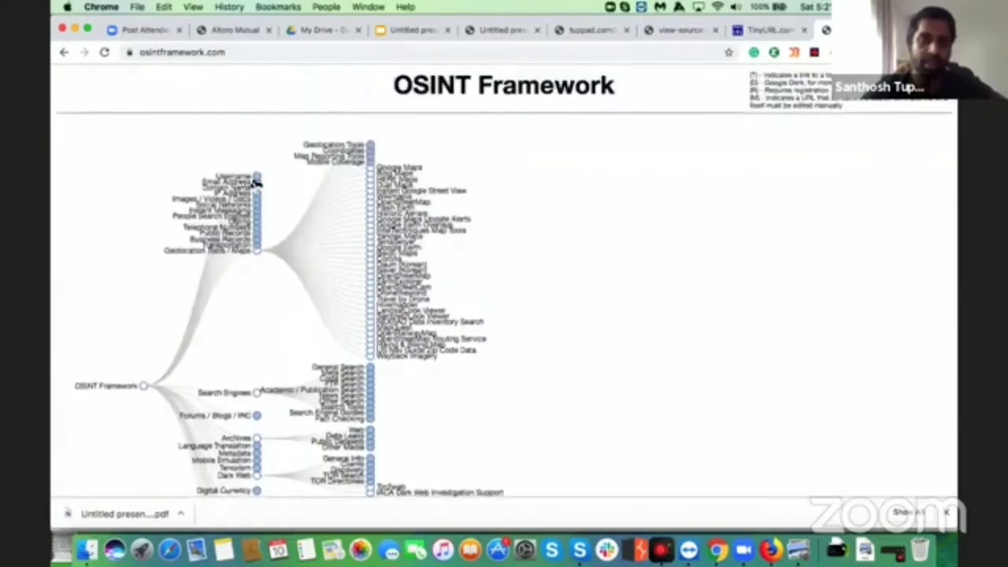
- Expand the Email Address branch of the OSINT tree and open a new browser tab
left_click(255, 183)
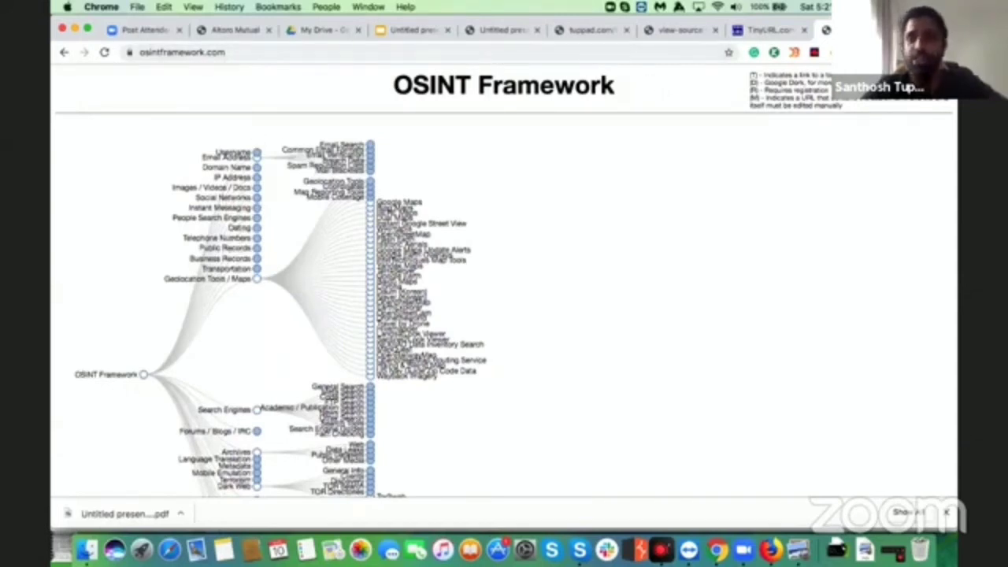
left_click(445, 207)
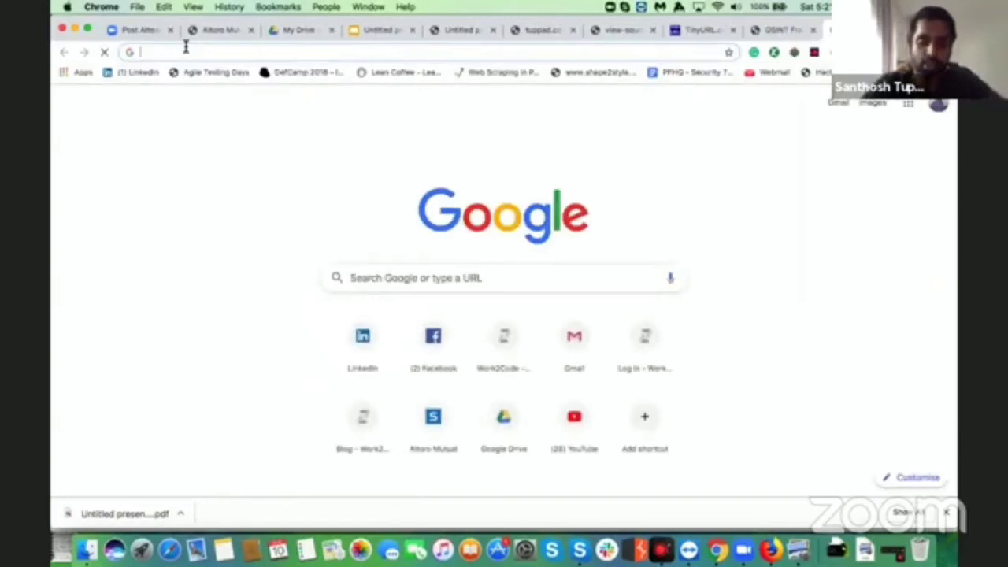
- Load hunter.io and run a domain search for thetesttribe.com via The Test Tribe suggestion
type("hunter.io")
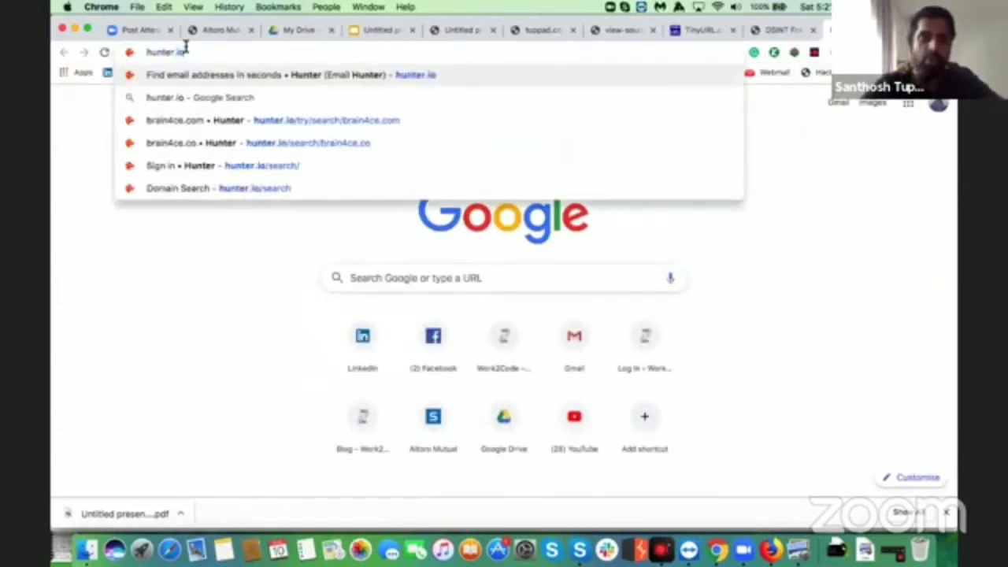
key("Return")
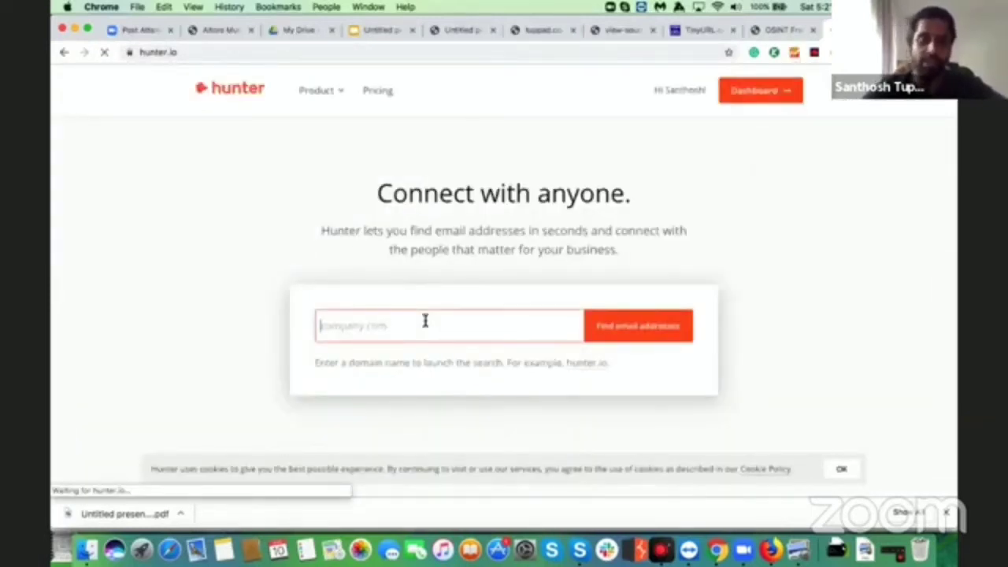
type("f")
key("BackSpace")
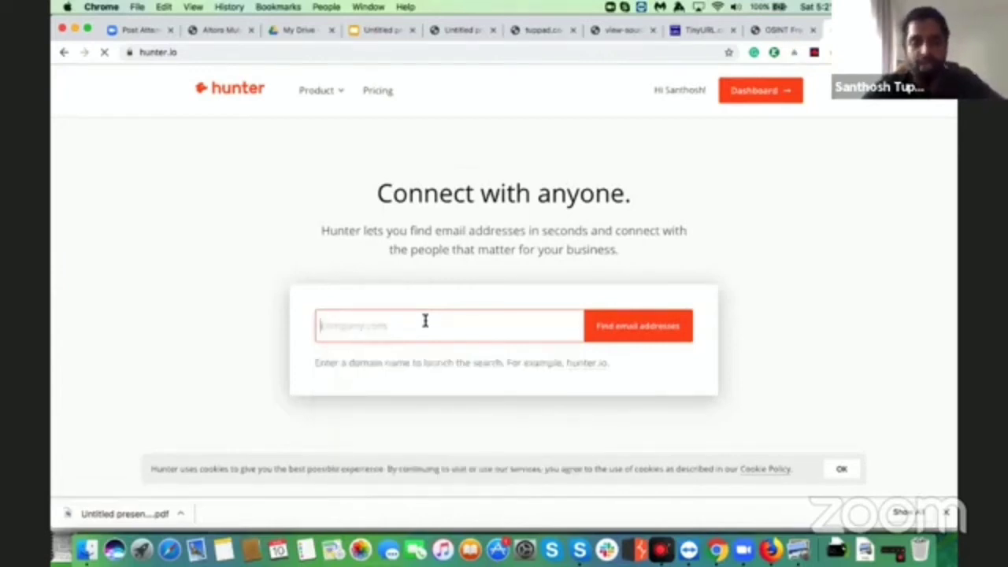
type("thetestt")
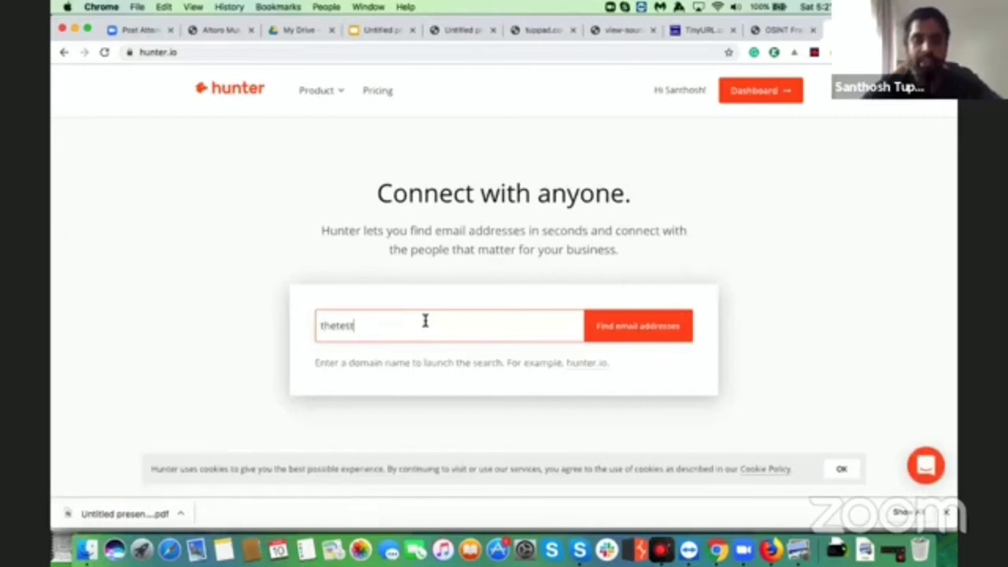
type("ribe.com")
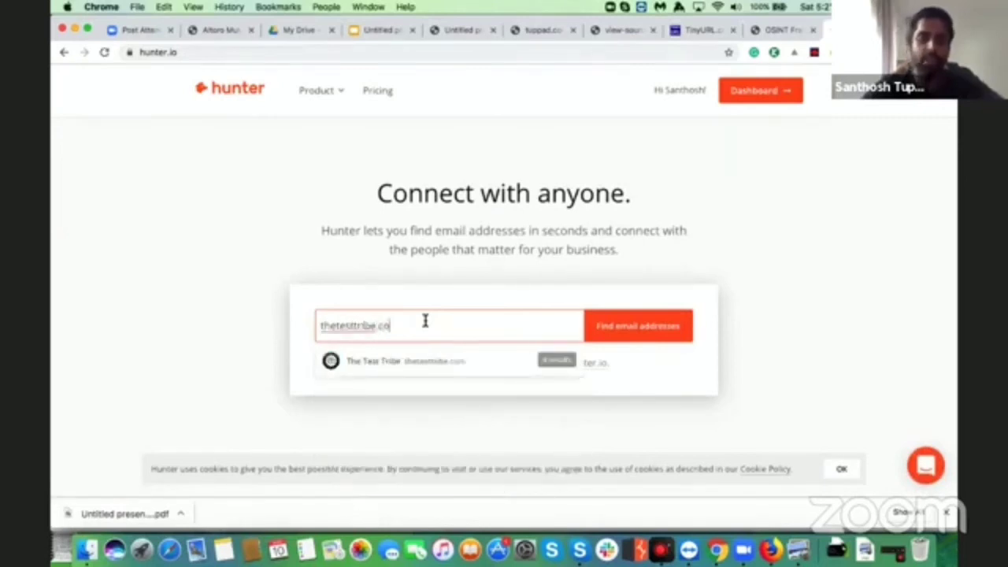
left_click(455, 361)
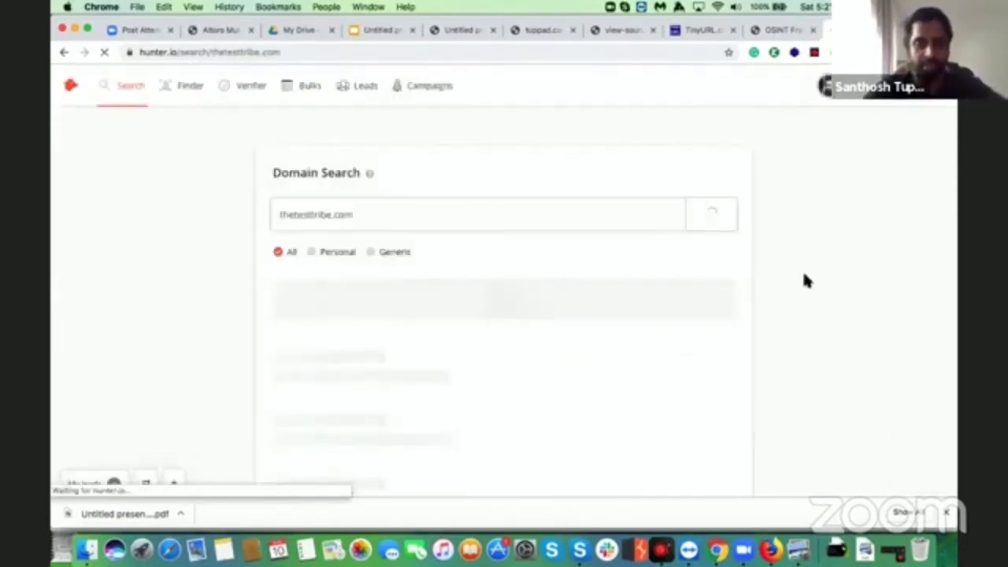
- Review the thetesttribe.com results, highlighting the first and last email addresses found
scroll(804, 280, "down", 3)
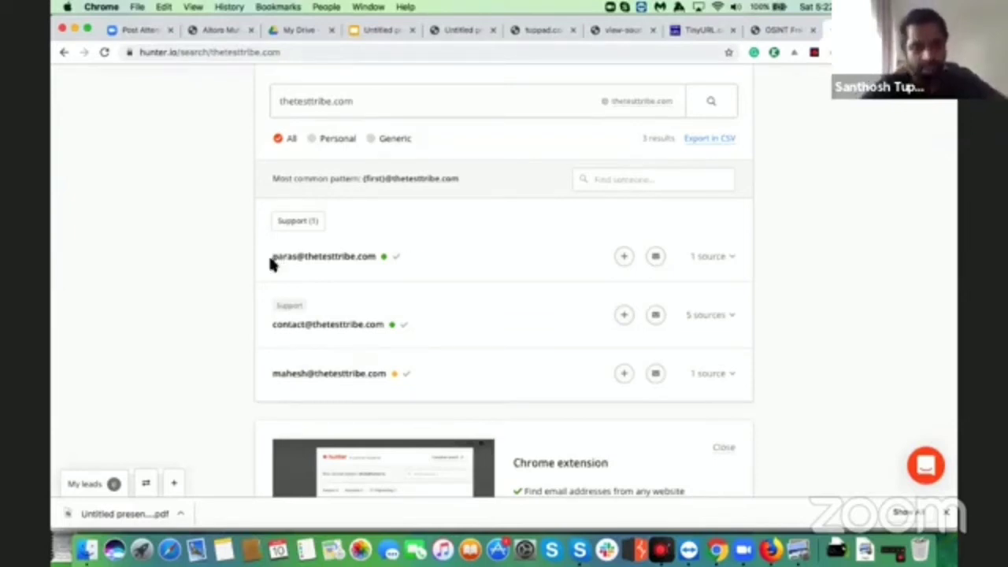
left_click_drag(274, 262, 376, 266)
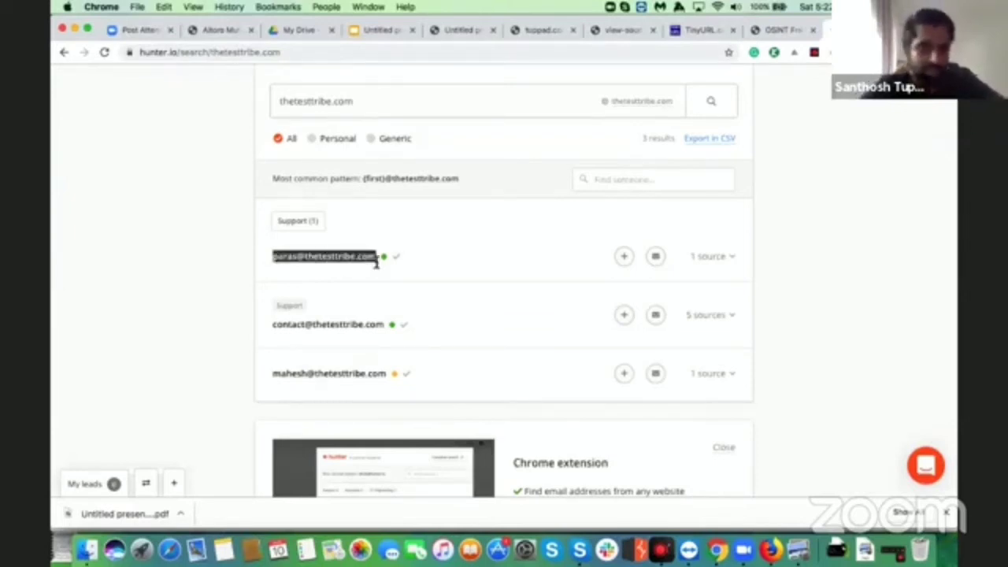
left_click(210, 424)
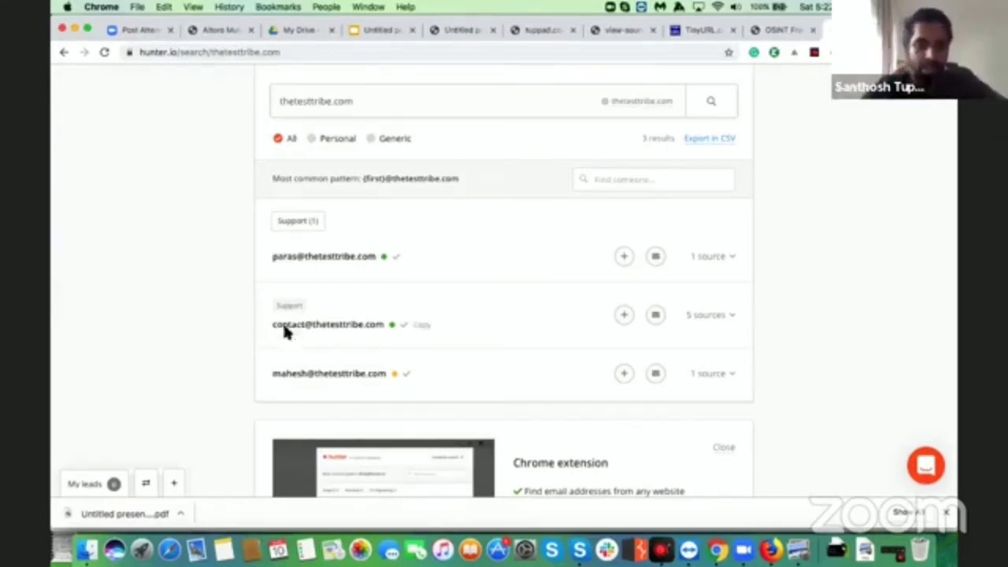
left_click_drag(281, 371, 359, 382)
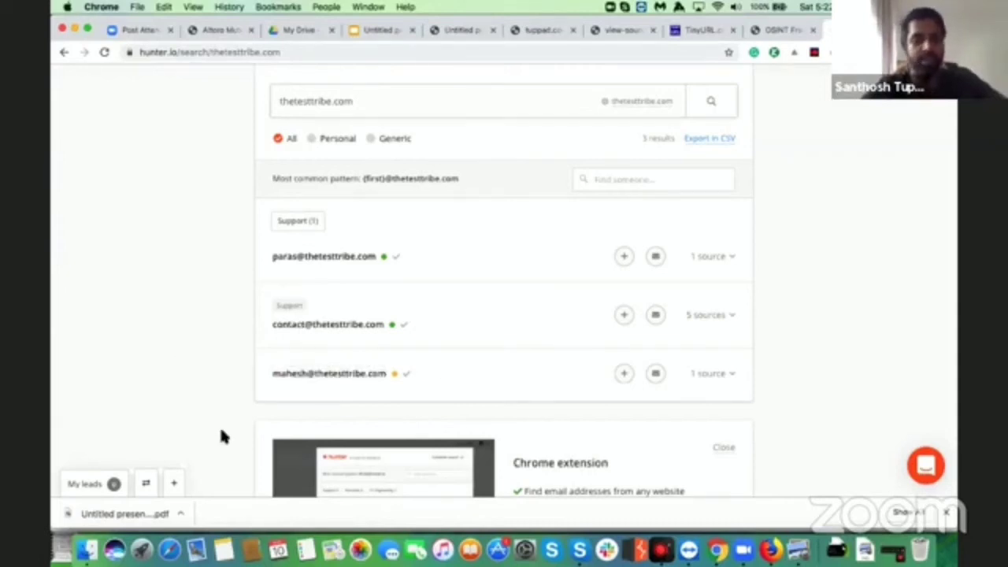
scroll(220, 425, "down", 3)
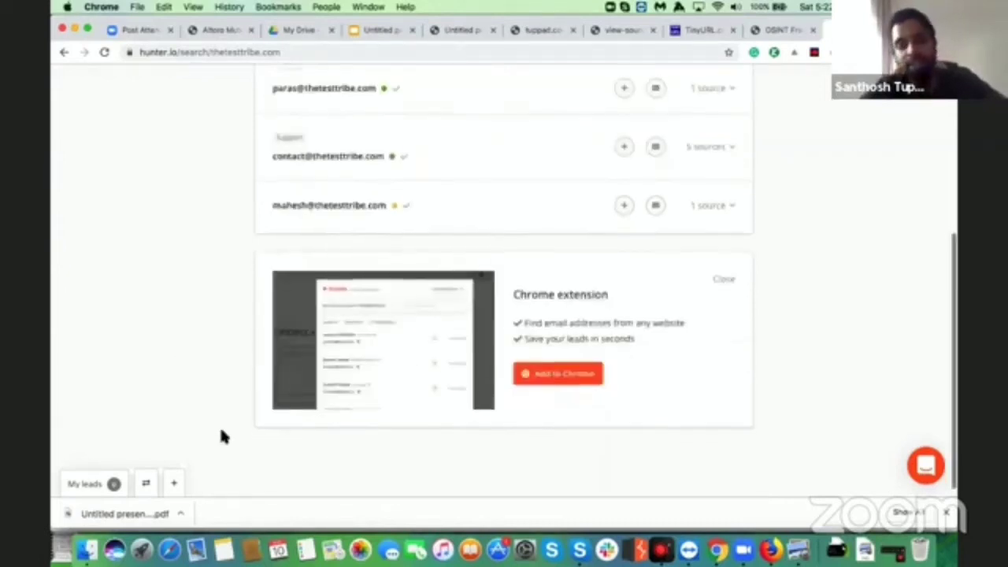
scroll(220, 425, "up", 6)
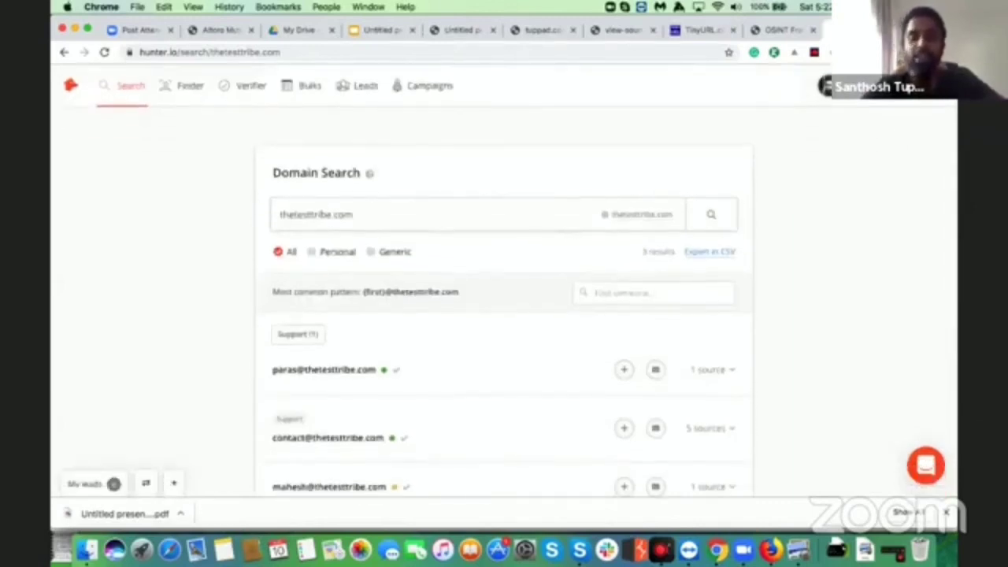
scroll(859, 259, "down", 4)
scroll(860, 259, "down", 2)
scroll(860, 259, "up", 5)
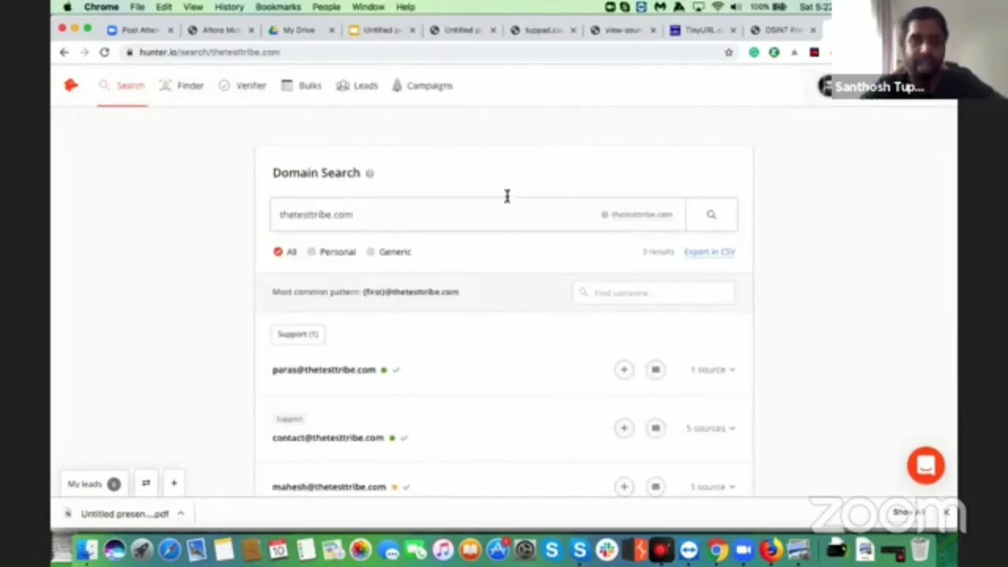
- Return to the domain search field and bring up the Hunter account options
left_click(439, 213)
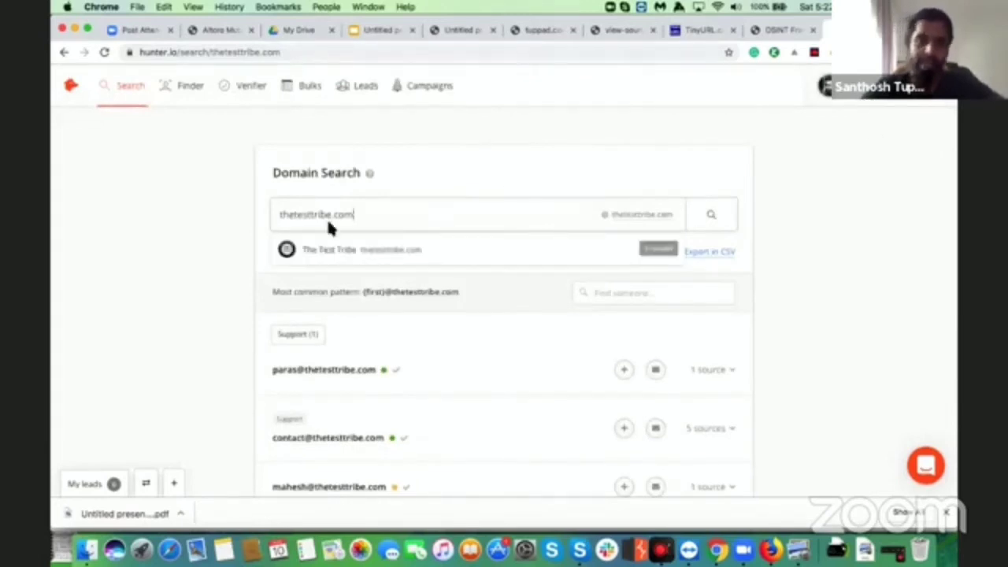
left_click(223, 300)
left_click(358, 229)
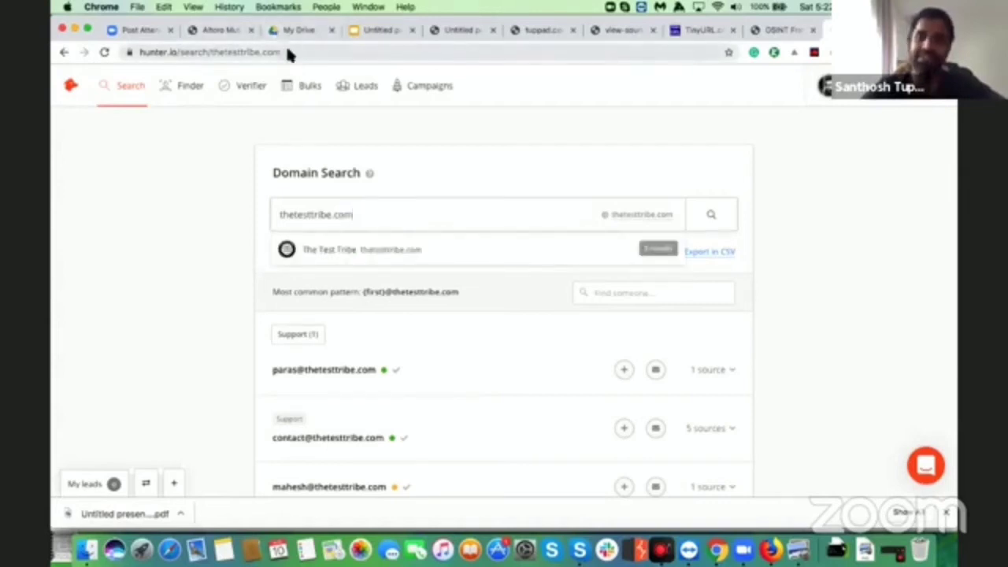
left_click(929, 85)
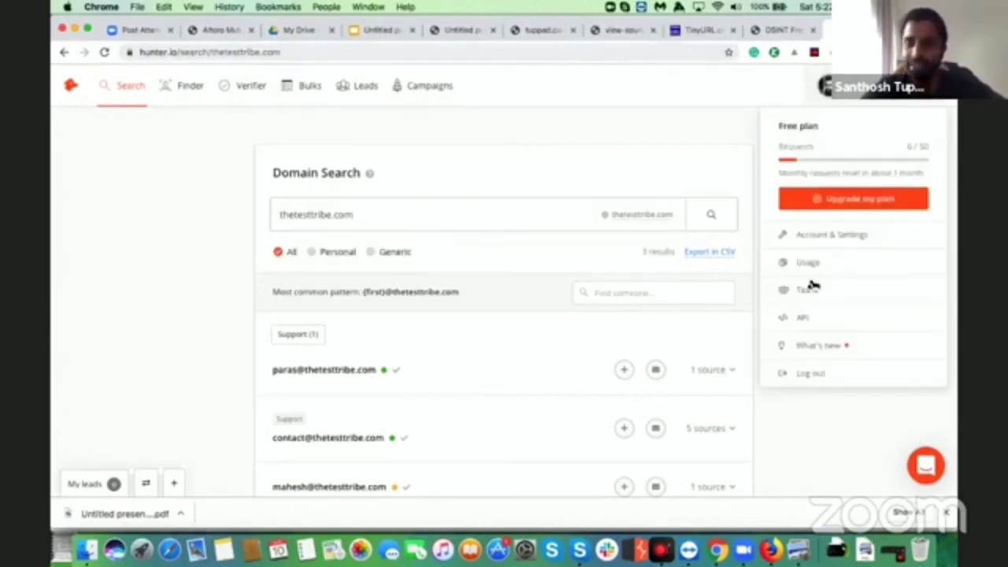
- Log out of Hunter and search testinsane.com for email addresses
left_click(780, 381)
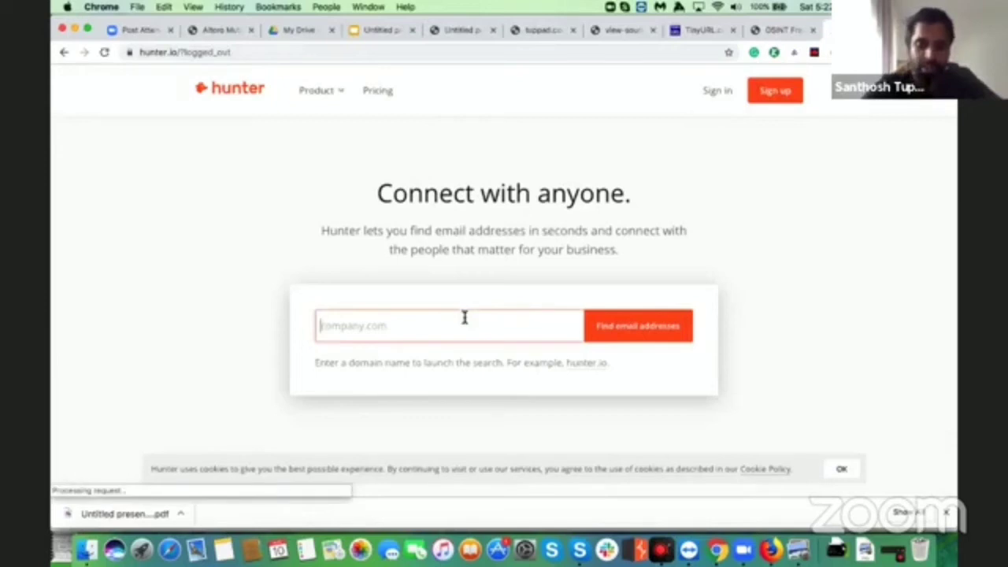
type("test")
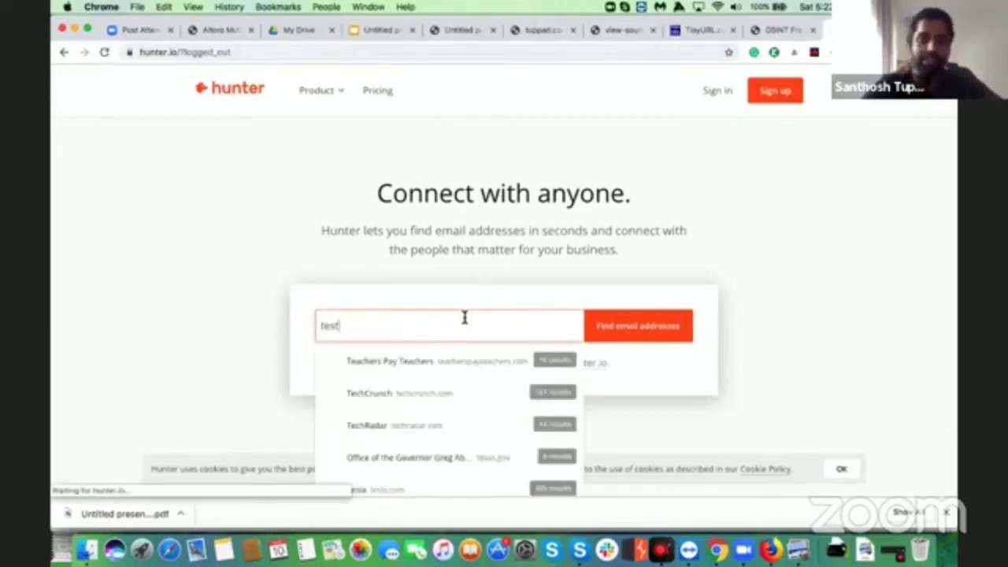
type("insane.com")
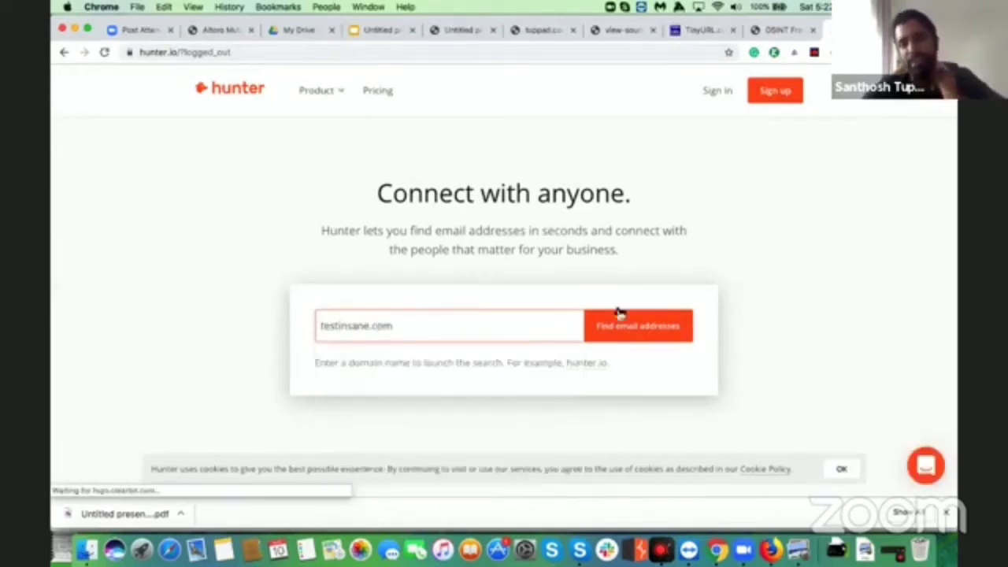
left_click(620, 315)
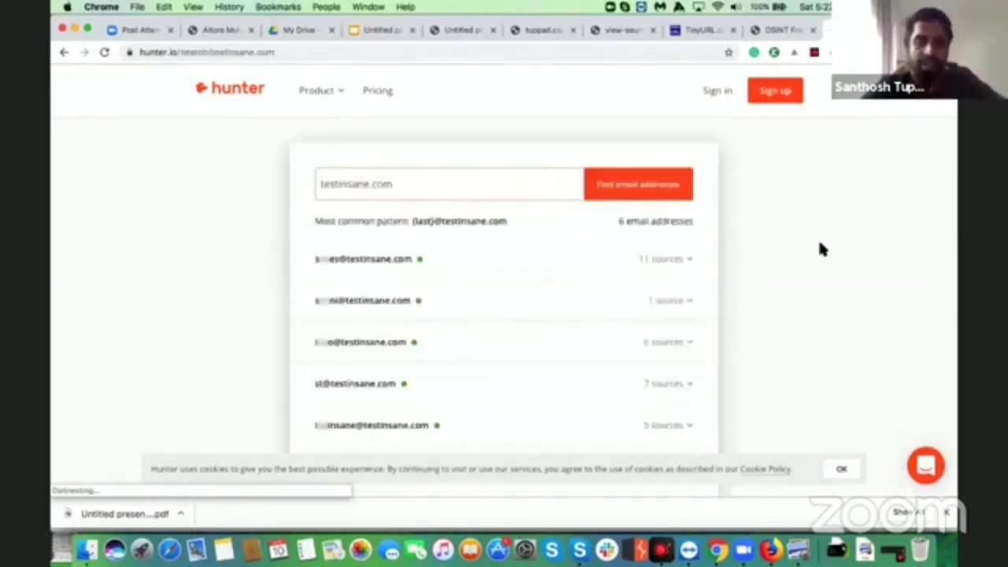
scroll(321, 168, "down", 3)
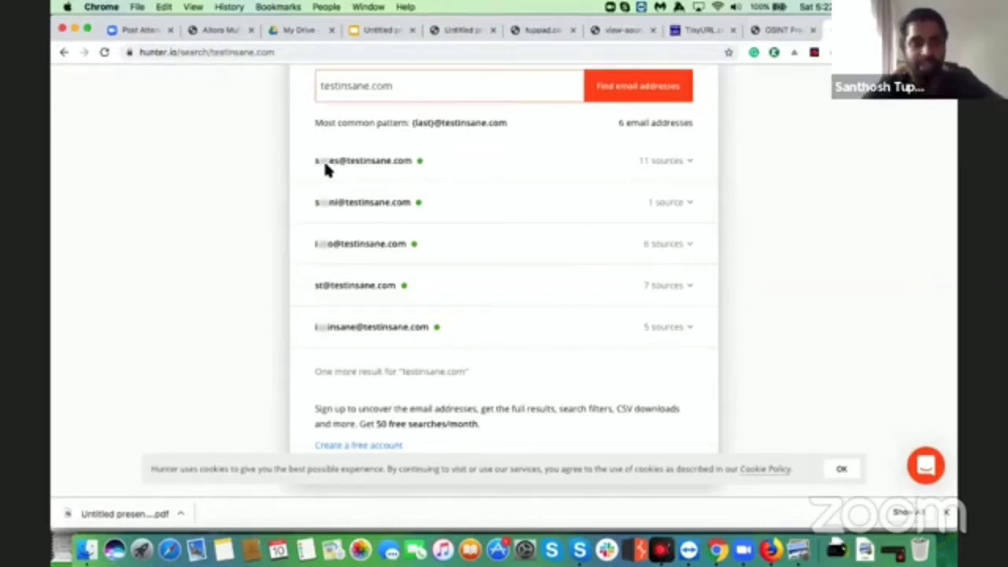
- Select the second testinsane.com email address for copying and open a blank tab
mouse_move(317, 161)
left_click_drag(317, 161, 339, 169)
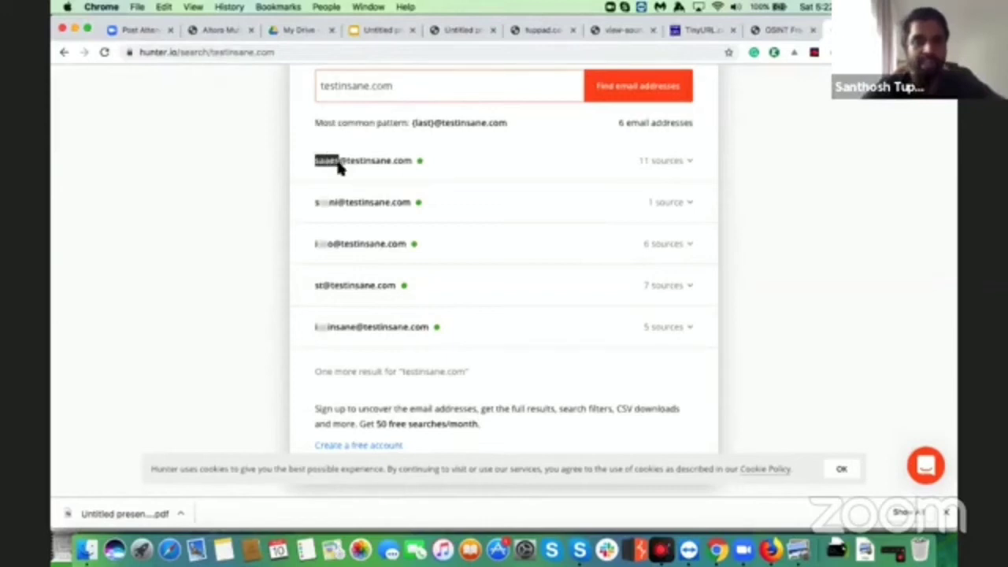
mouse_move(326, 161)
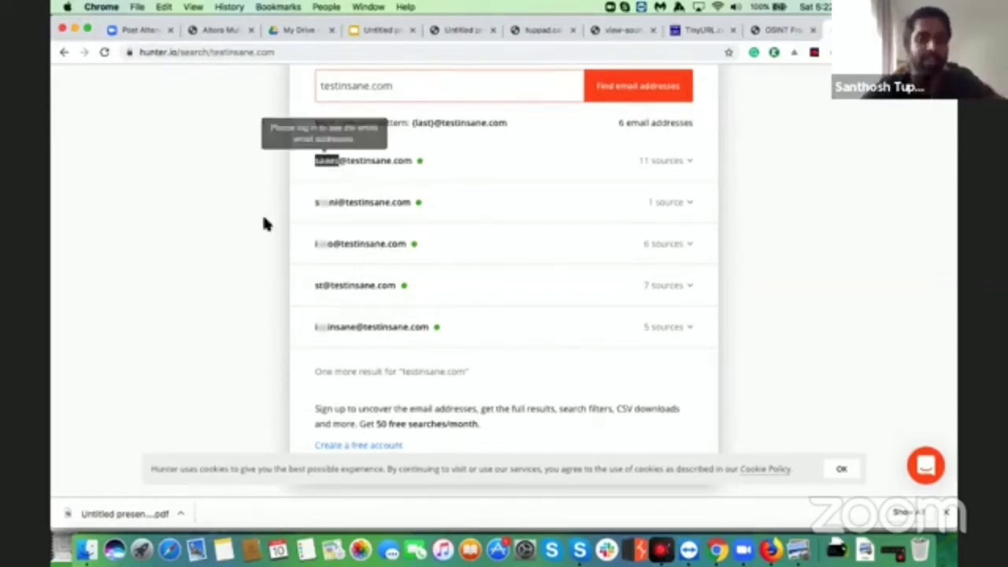
left_click(308, 205)
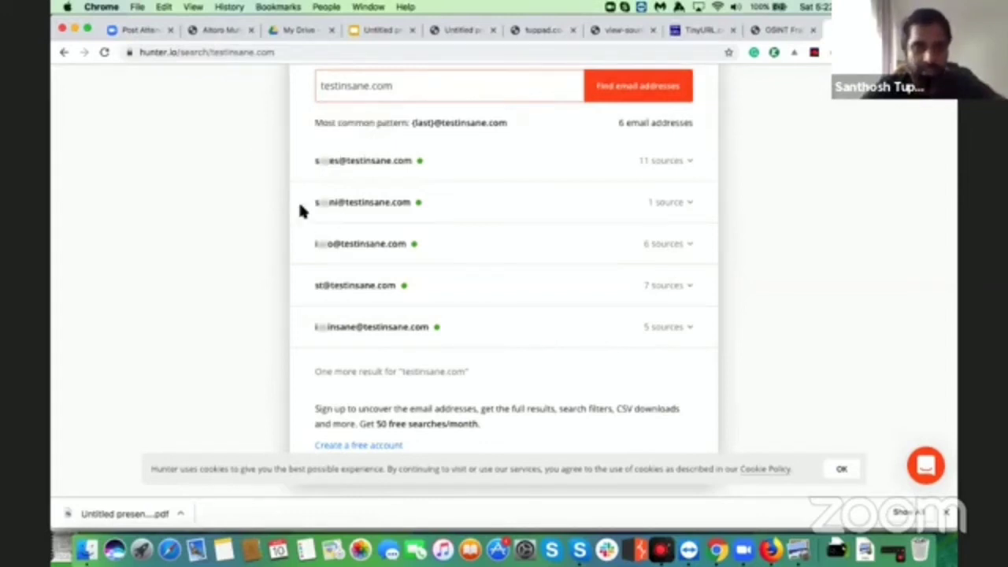
left_click_drag(300, 205, 411, 206)
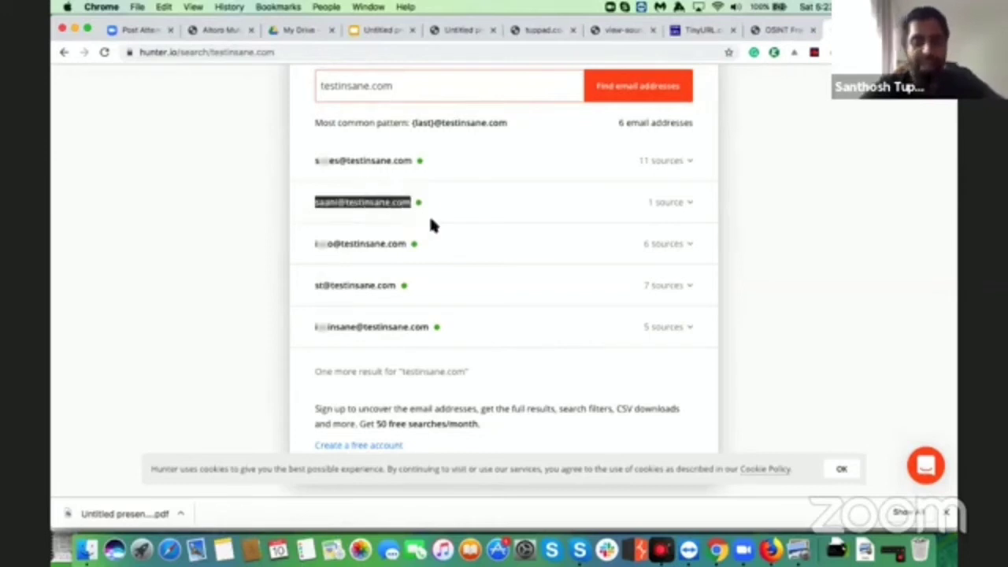
key("super+t")
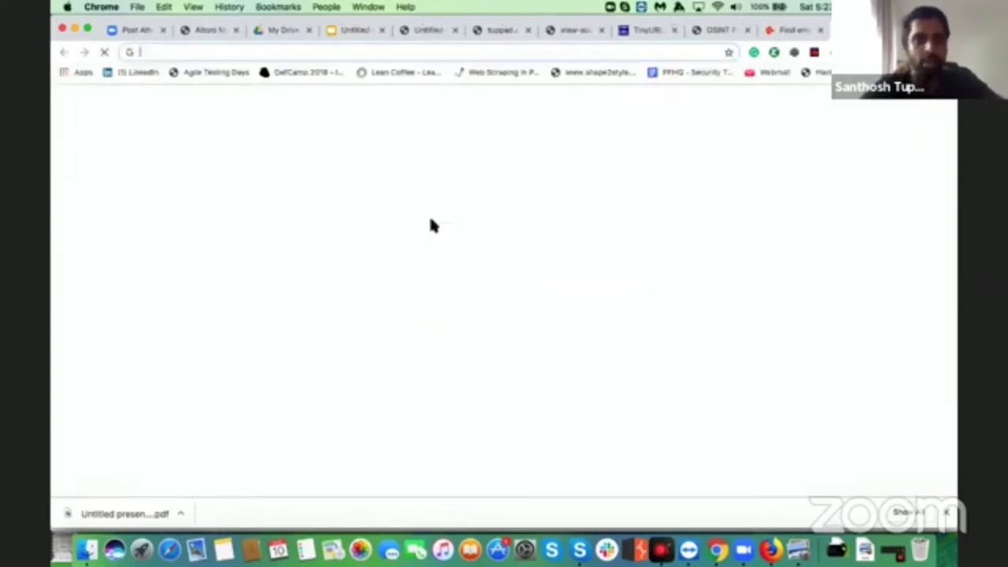
- Google the pasted testinsane.com address, then select Hunter's first found address for another search
key("super+v")
key("Return")
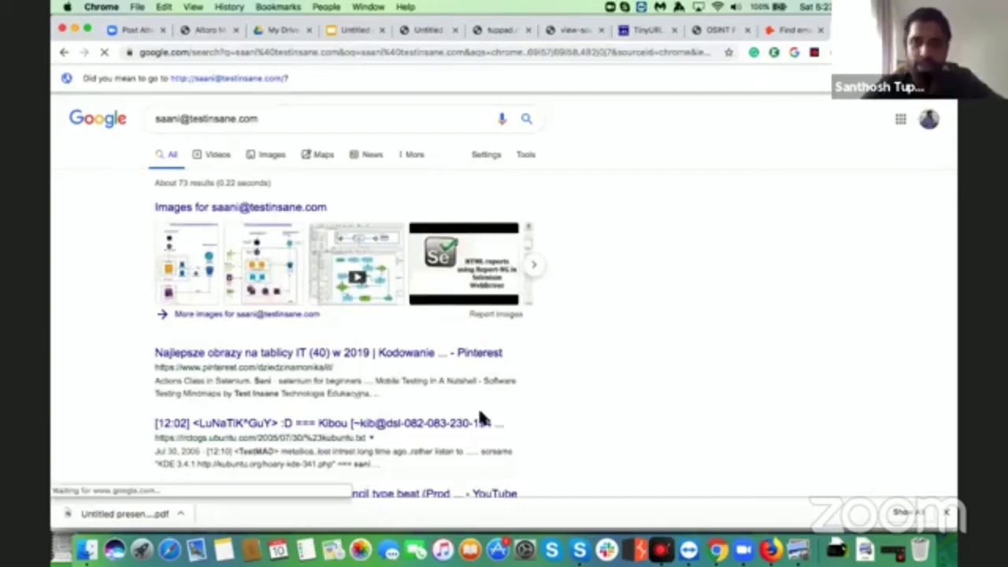
left_click(783, 30)
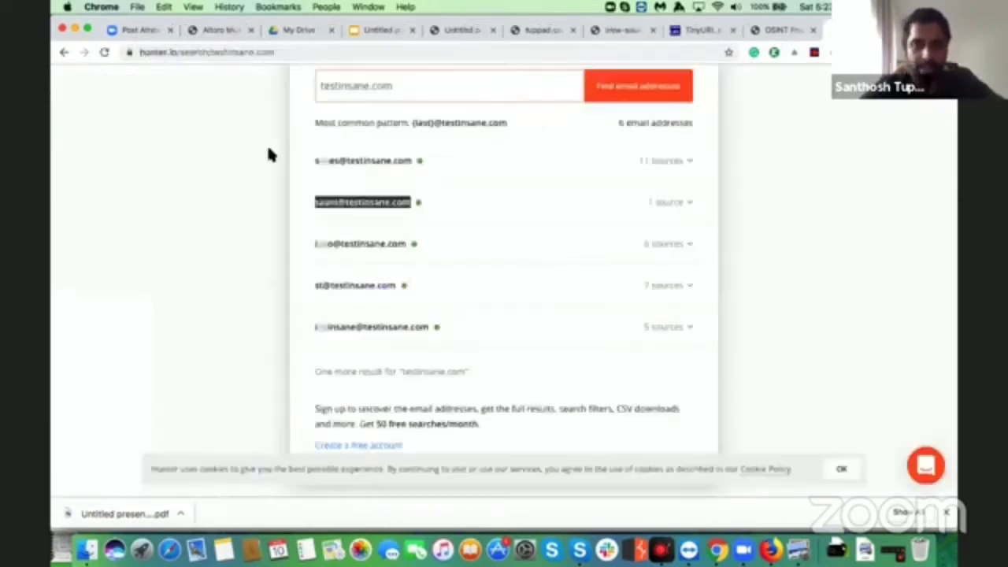
left_click(308, 169)
left_click_drag(362, 167, 414, 163)
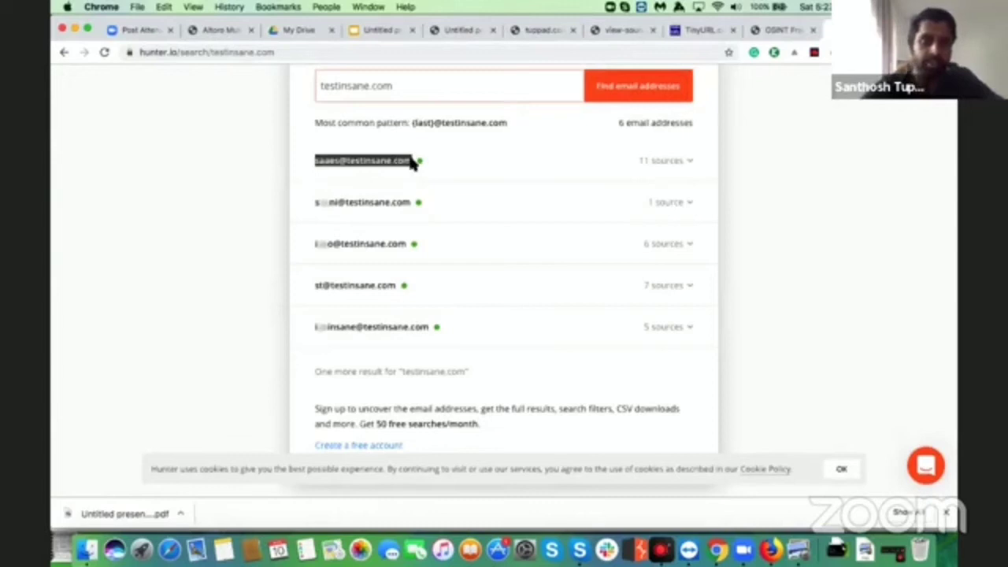
key("super+t")
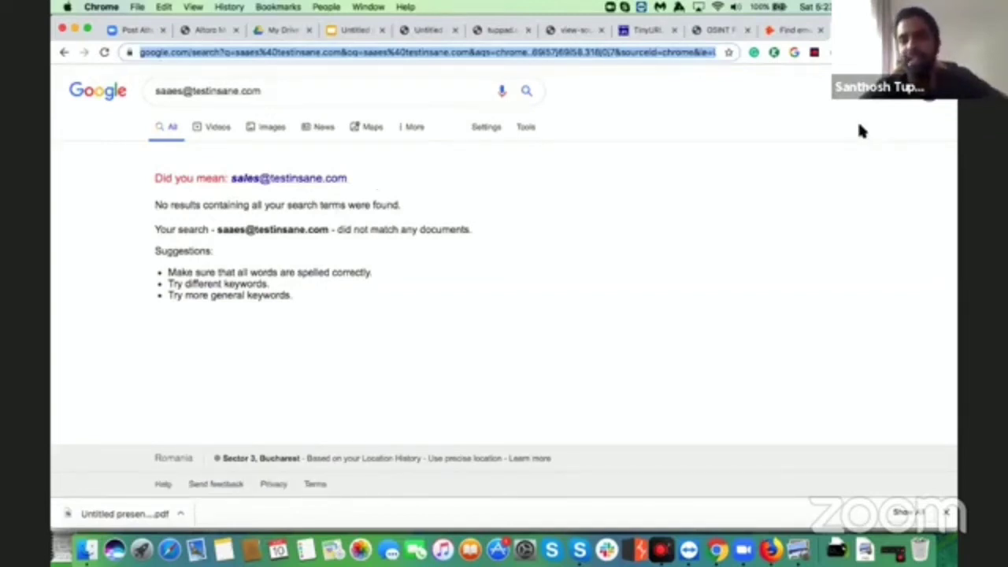
- Close the Google tab, clear testinsane.com from Hunter's domain field, and enter securitytrails in the address bar
key("super+w")
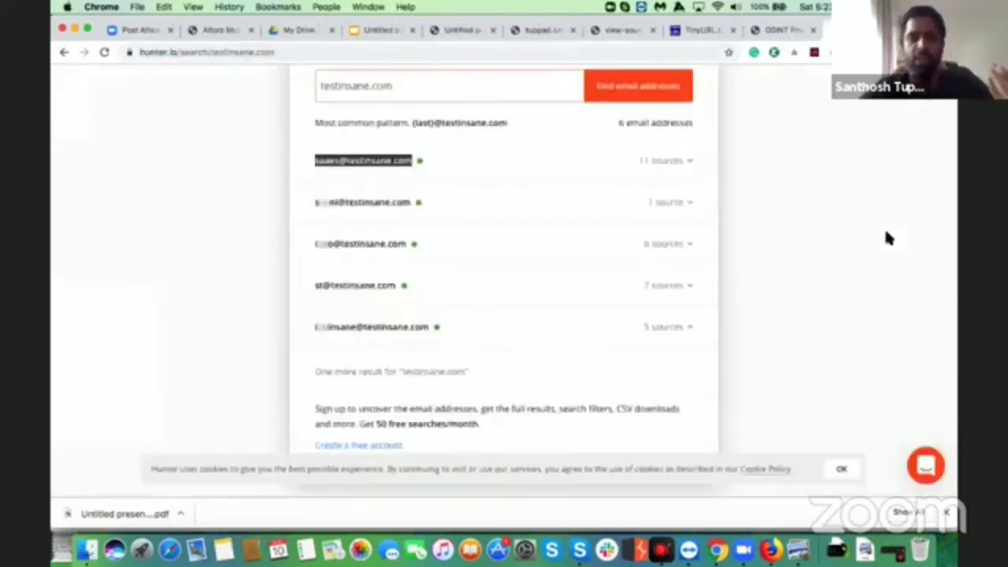
left_click(885, 234)
scroll(492, 212, "up", 3)
left_click(462, 191)
key("super+a")
key("BackSpace")
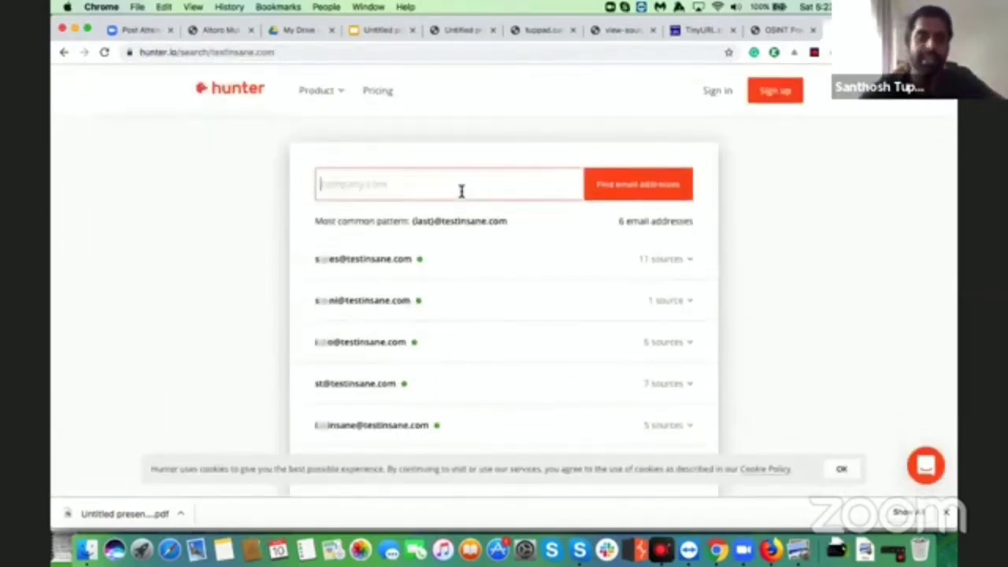
left_click(229, 50)
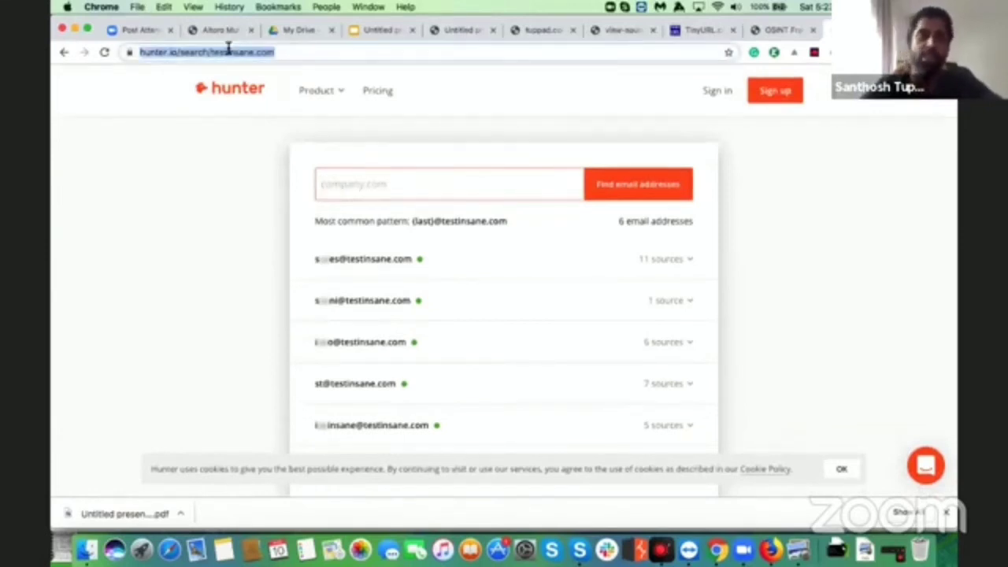
type("securitytrails")
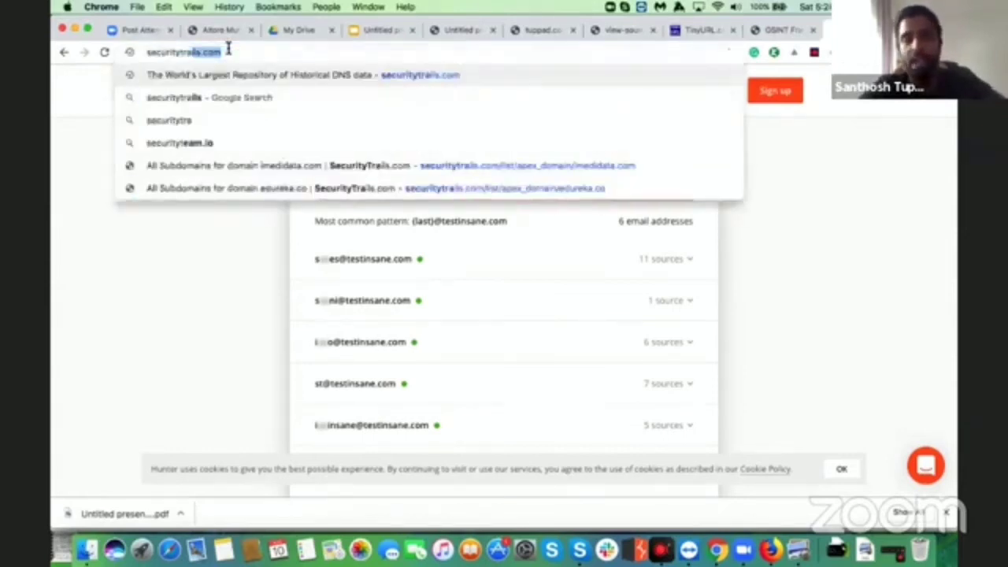
- Load securitytrails.com and focus its free domain, IP, keyword or hostname search box
key("Return")
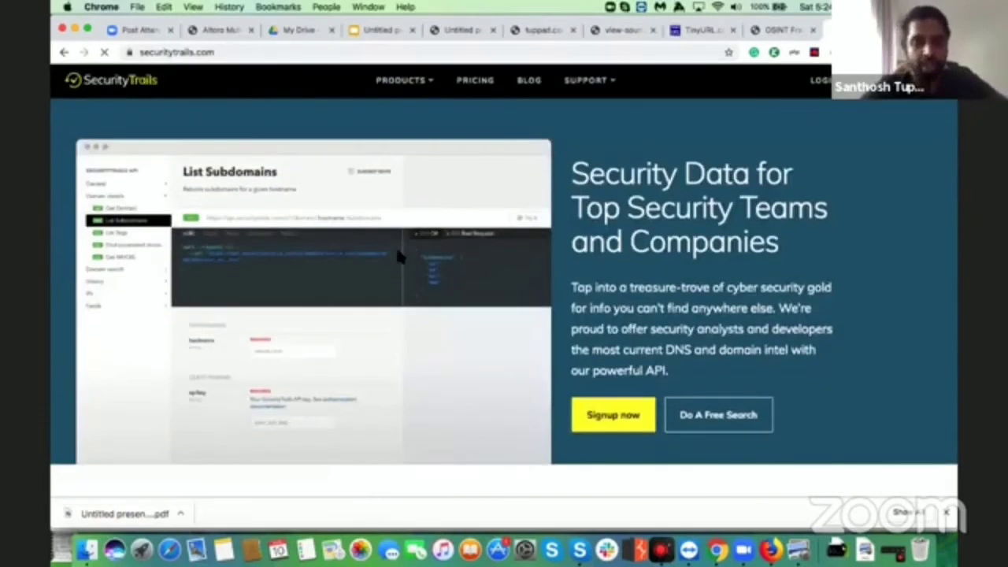
scroll(429, 271, "down", 5)
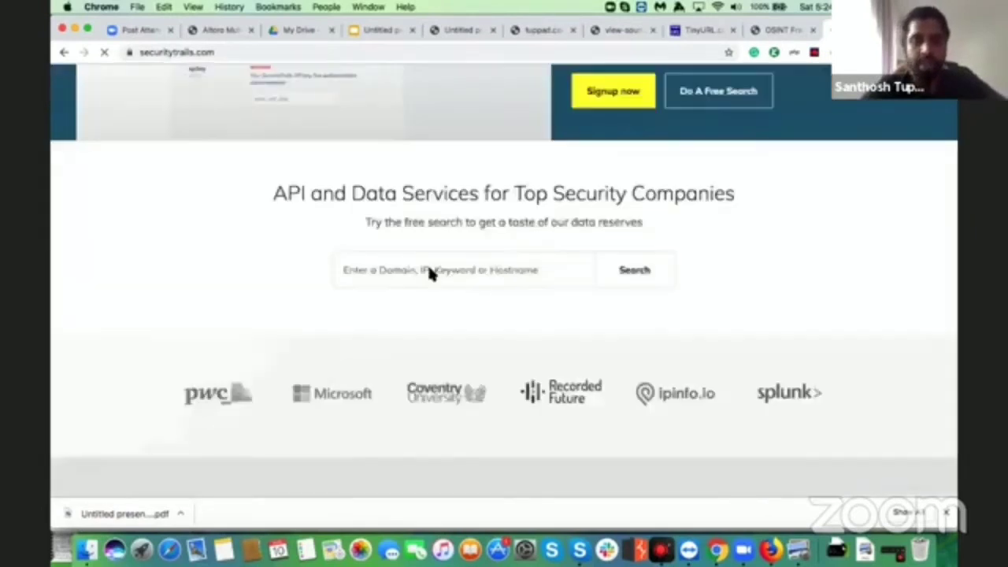
left_click(476, 271)
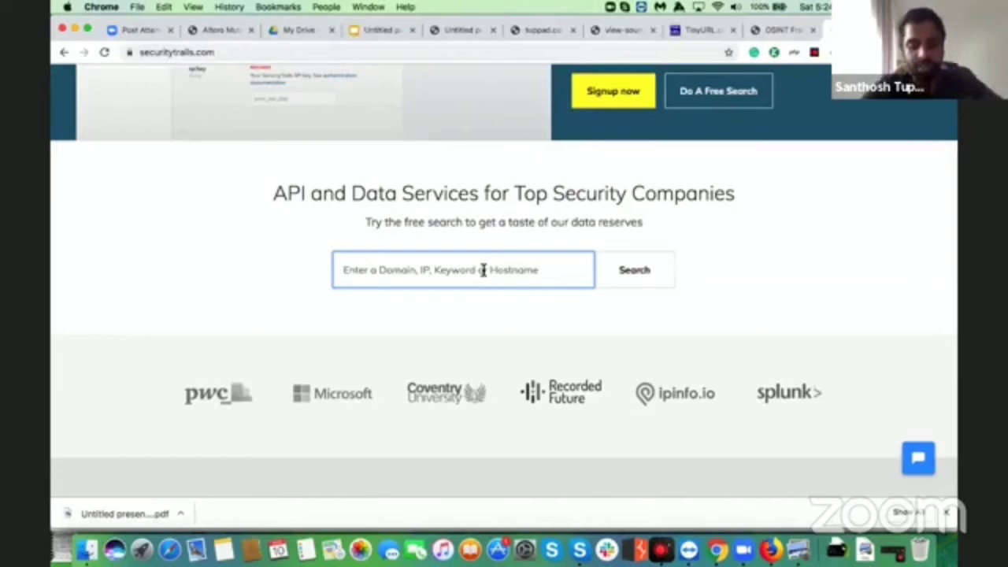
- Look up thetesttribe.com on SecurityTrails and open its Subdomains list
type("thetest")
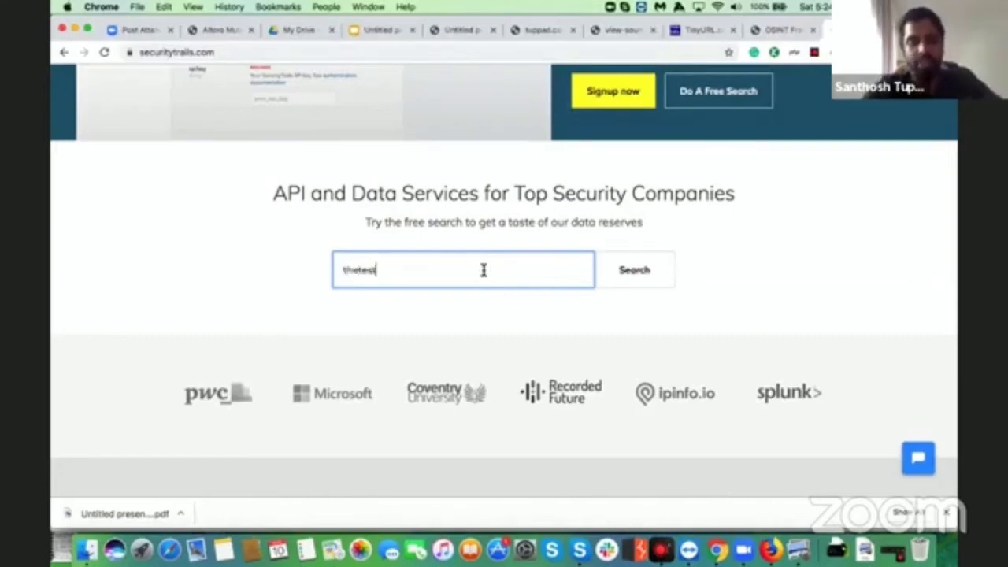
type("tribe.com")
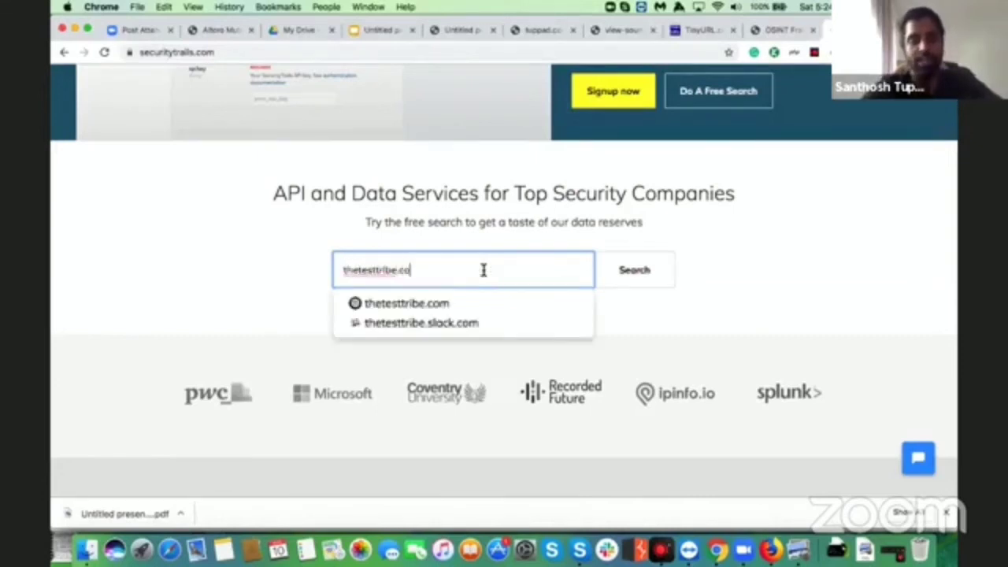
left_click(499, 306)
left_click(603, 287)
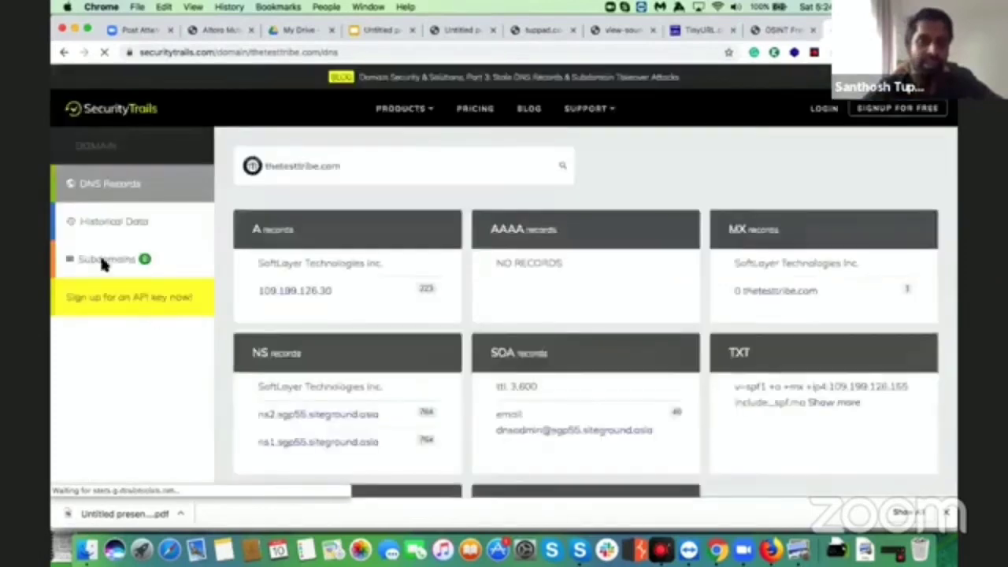
left_click(102, 260)
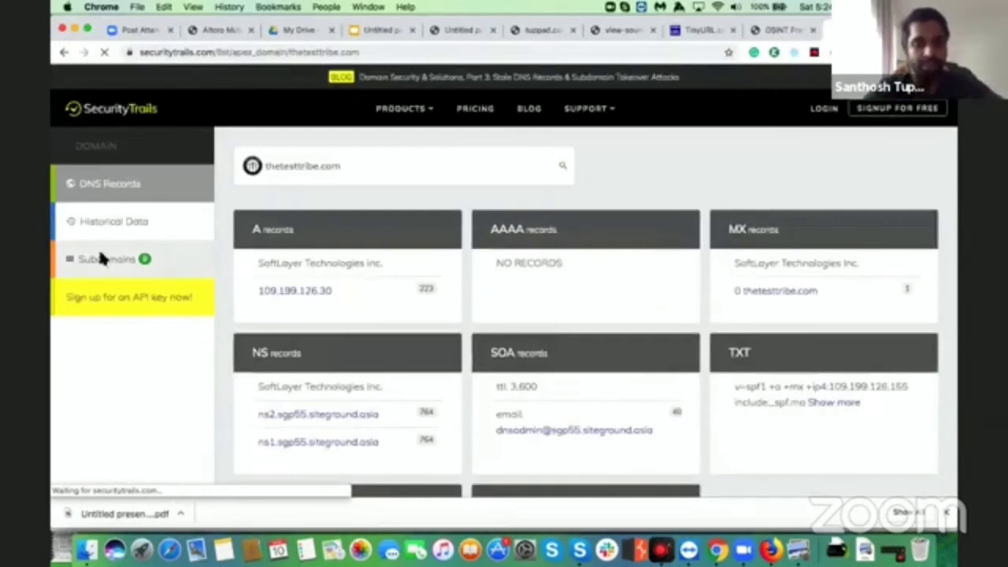
scroll(364, 389, "down", 1)
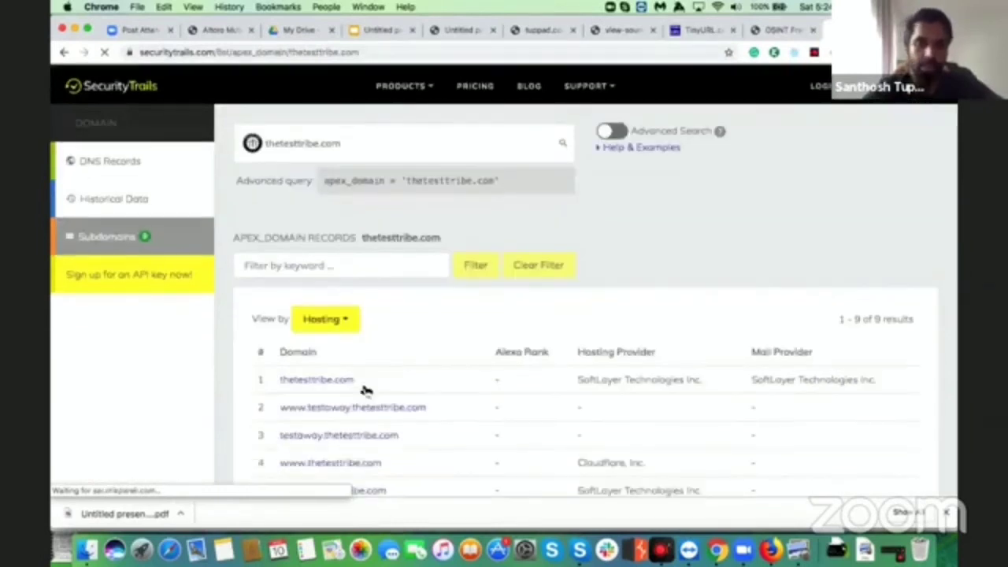
scroll(364, 389, "down", 3)
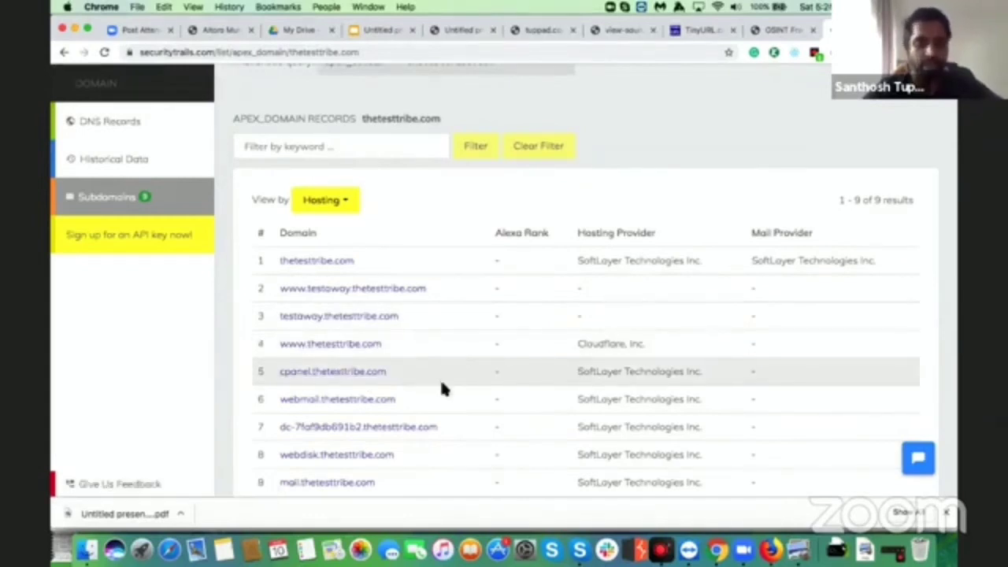
scroll(439, 386, "down", 2)
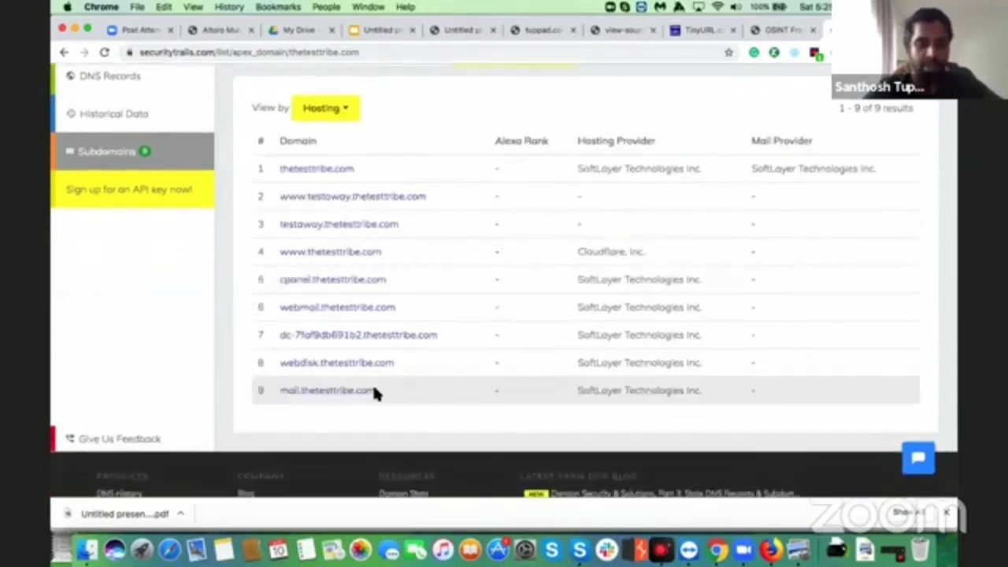
left_click_drag(374, 394, 264, 402)
left_click_drag(396, 307, 283, 305)
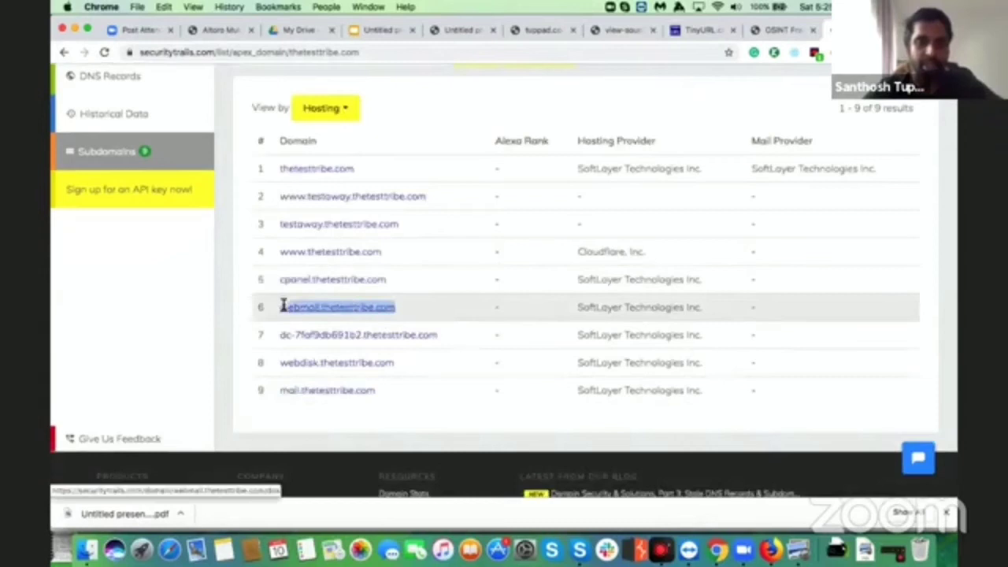
left_click(522, 276)
left_click_drag(575, 168, 716, 182)
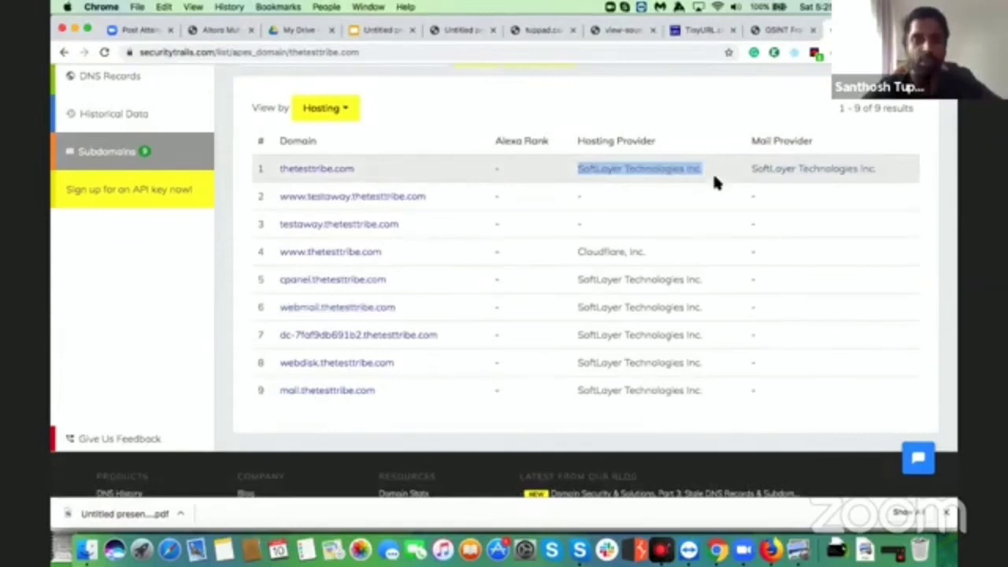
scroll(729, 246, "up", 5)
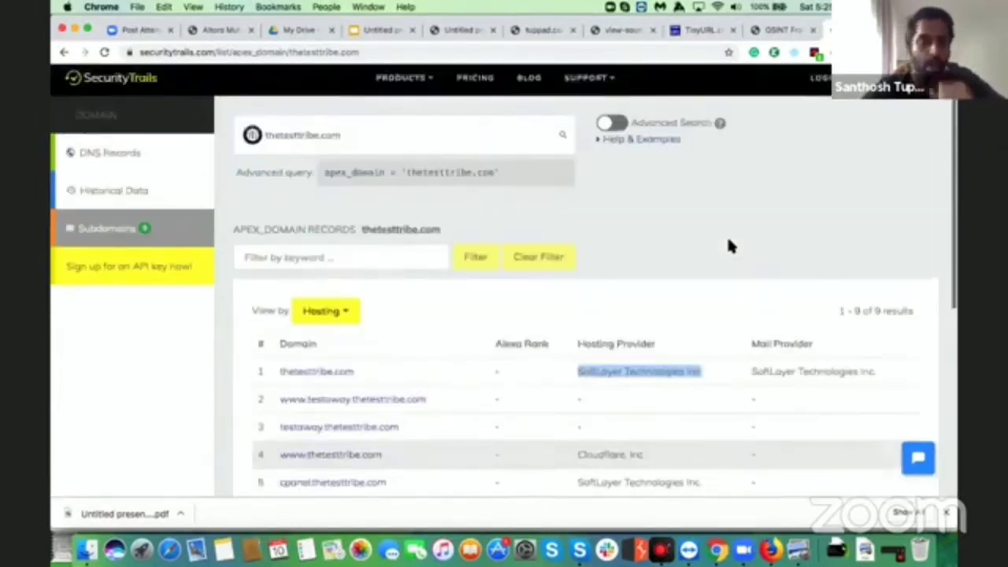
scroll(728, 244, "up", 2)
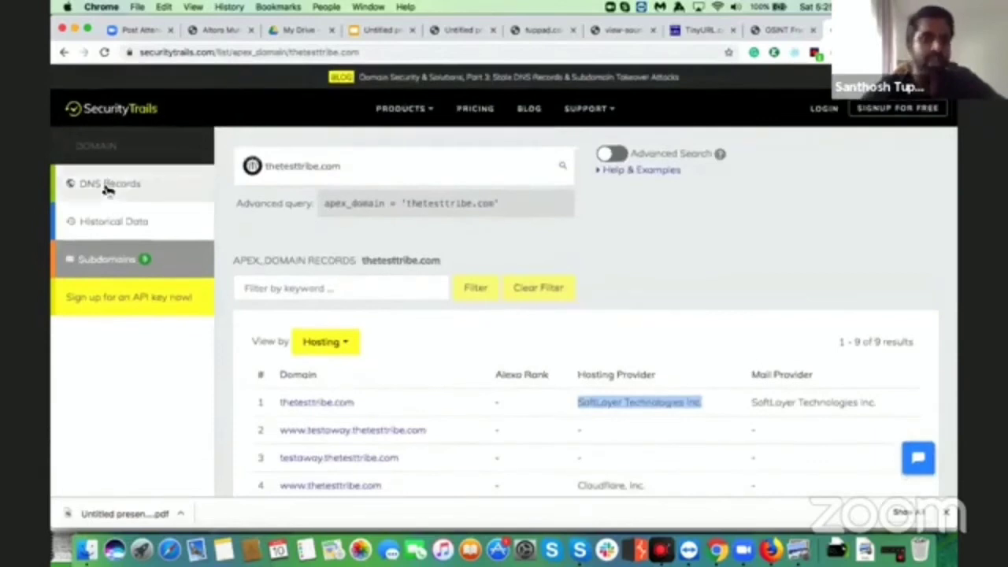
- Open thetesttribe.com's DNS records and highlight the MX heading and provider SoftLayer Technologies Inc
left_click(108, 189)
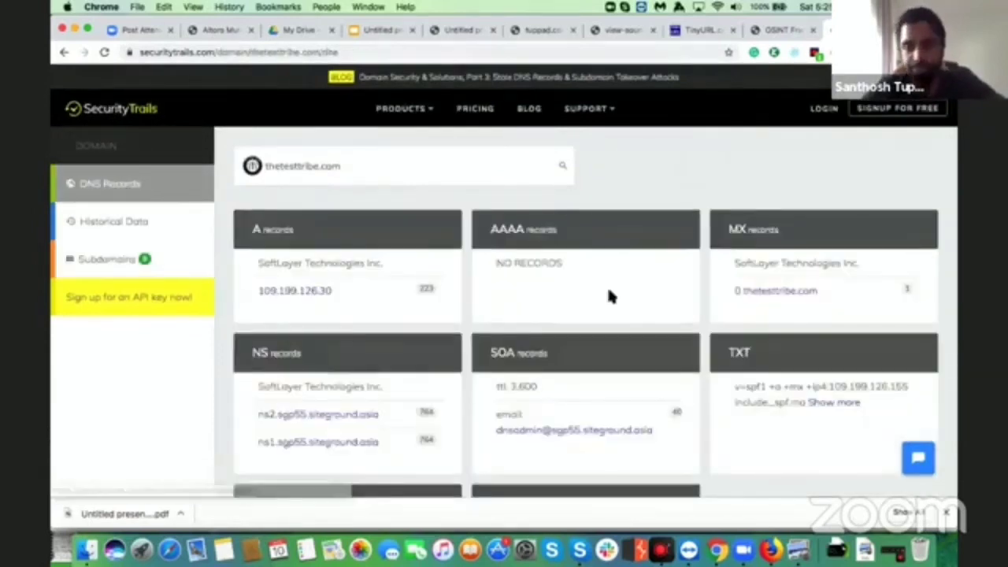
scroll(607, 291, "down", 5)
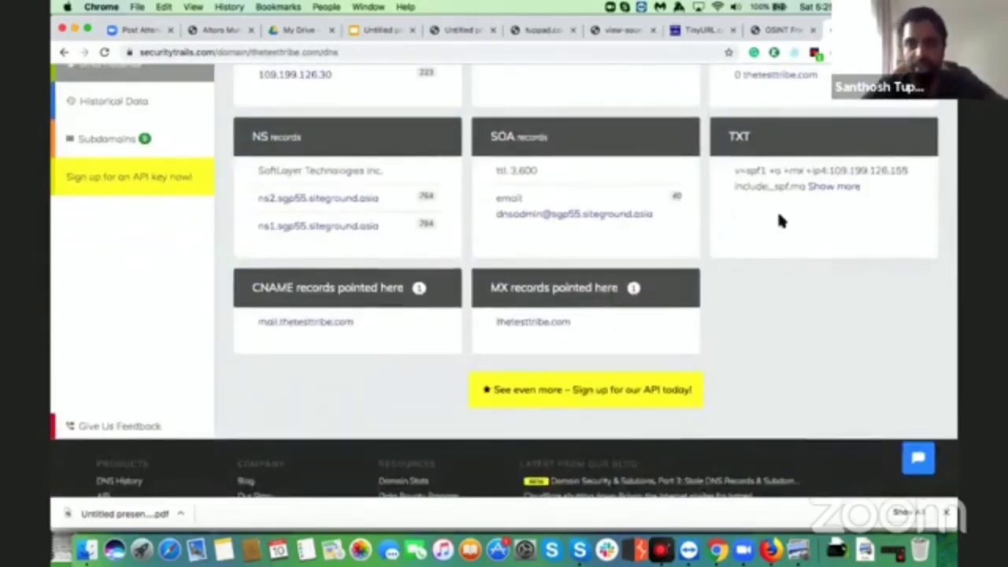
scroll(778, 218, "up", 5)
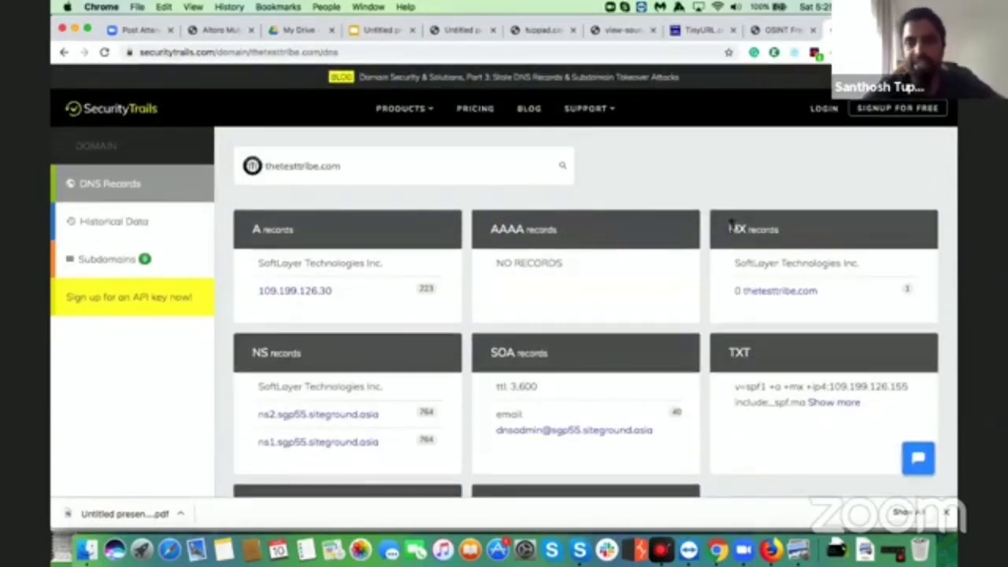
left_click_drag(731, 227, 797, 236)
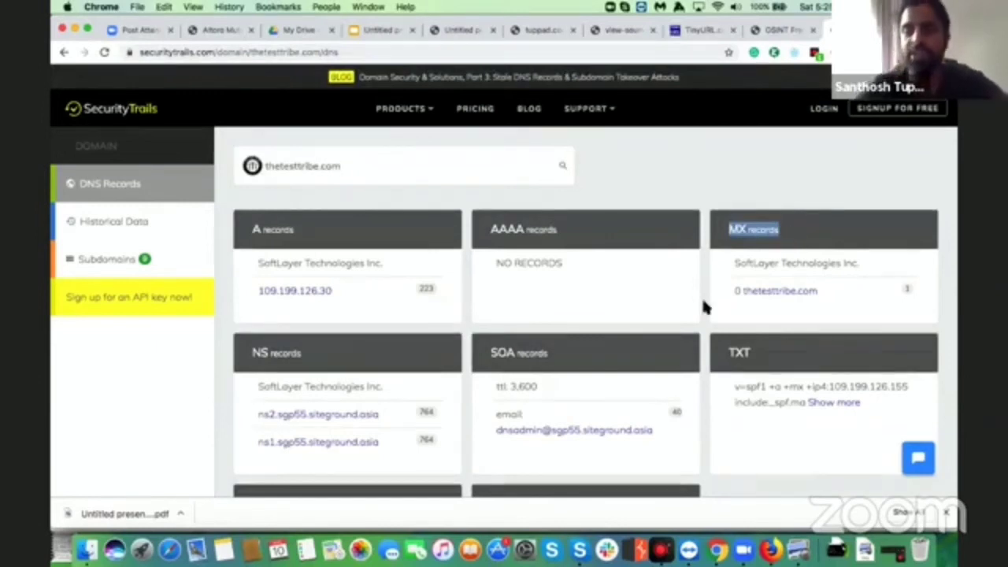
left_click(727, 273)
left_click_drag(733, 263, 919, 272)
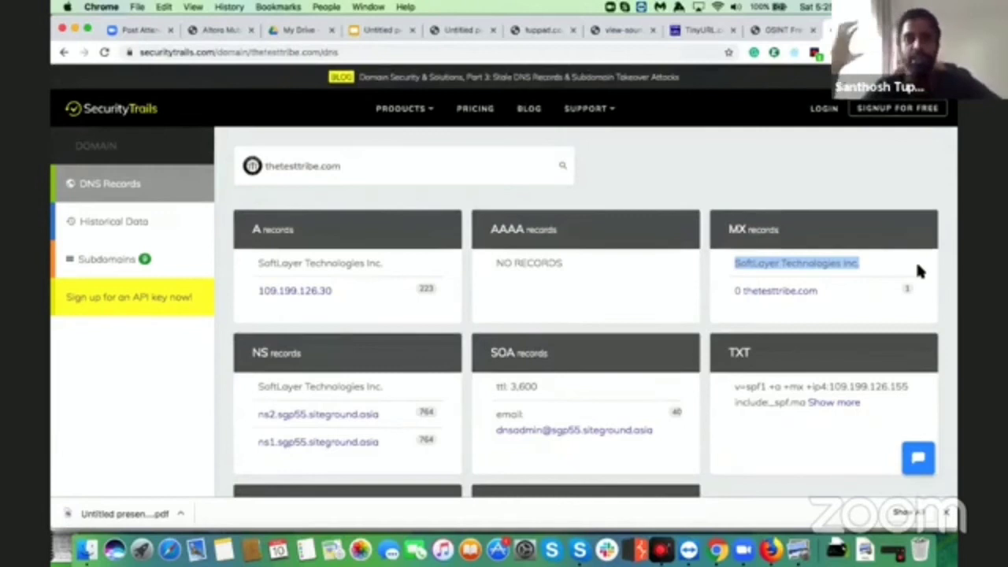
left_click(792, 137)
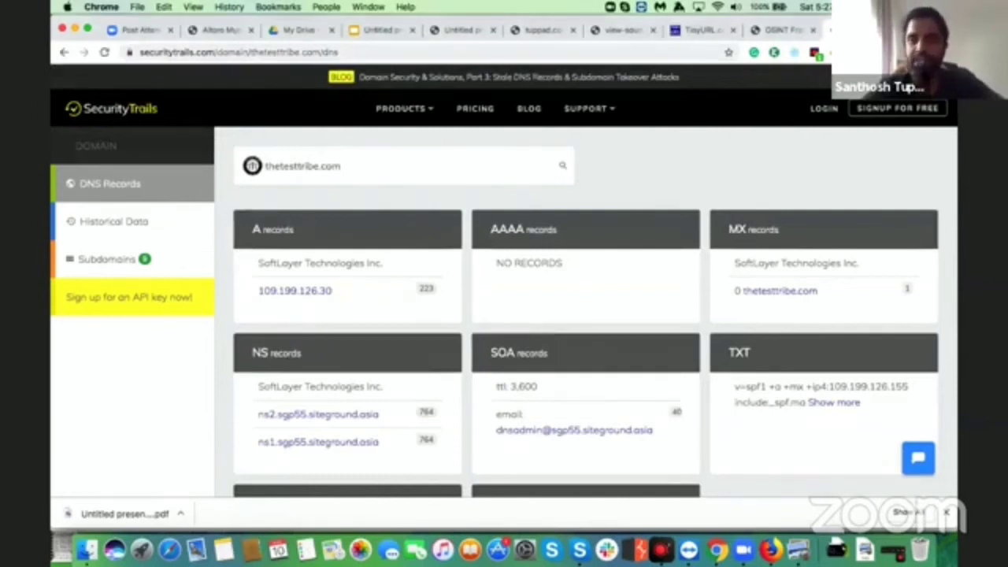
- Open cheatsheetseries.owasp.org, the OWASP Cheat Sheet Series home page, in a new tab
key("super+t")
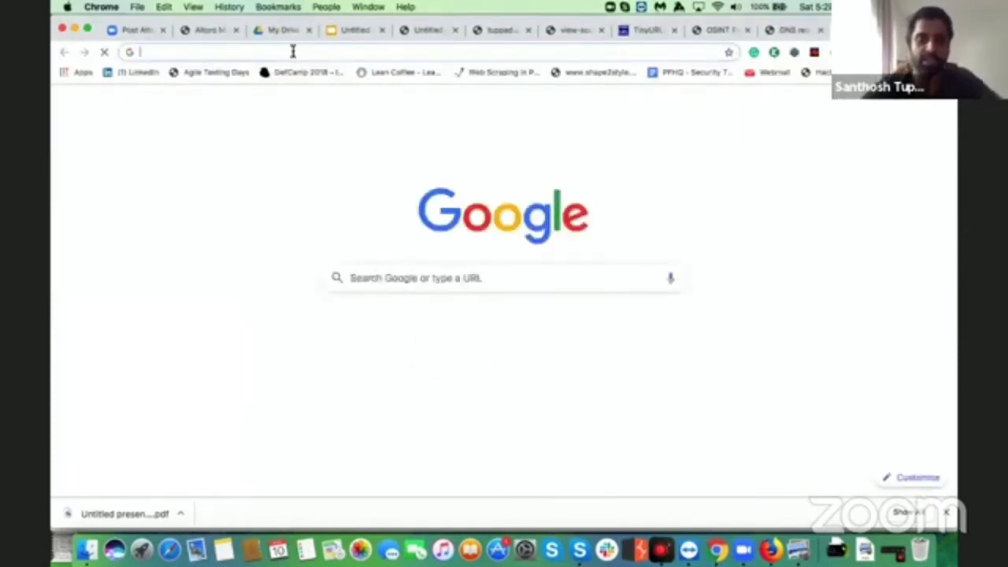
type("cheat")
key("Return")
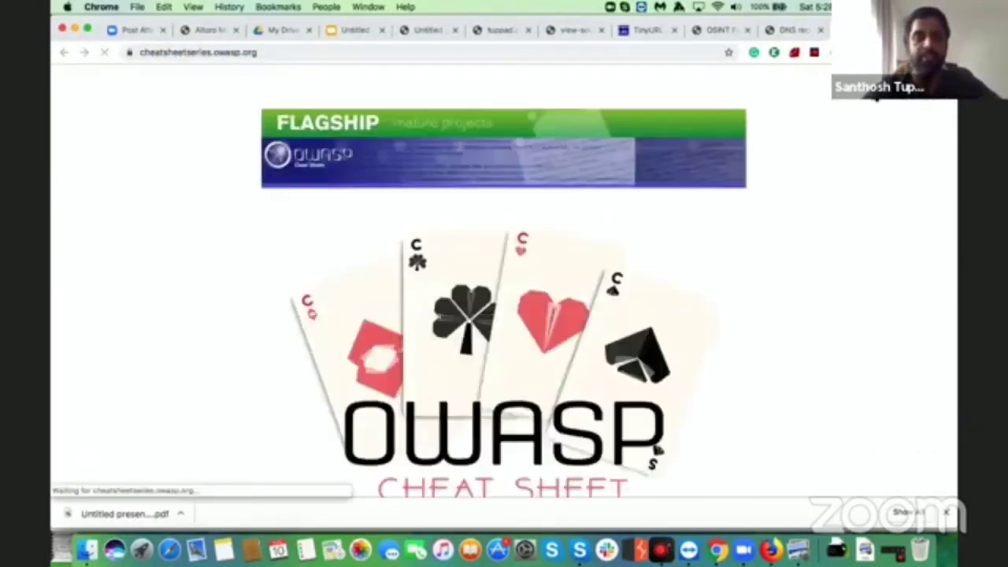
- Scroll through the Cheat Sheet Series home page, then bring the slide deck back to the front
scroll(303, 149, "down", 1)
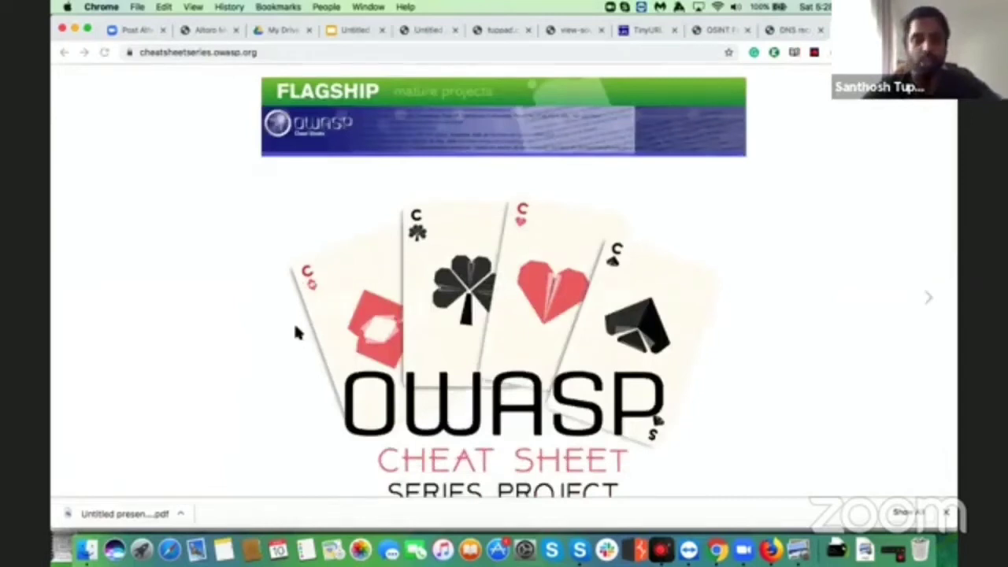
scroll(295, 332, "down", 5)
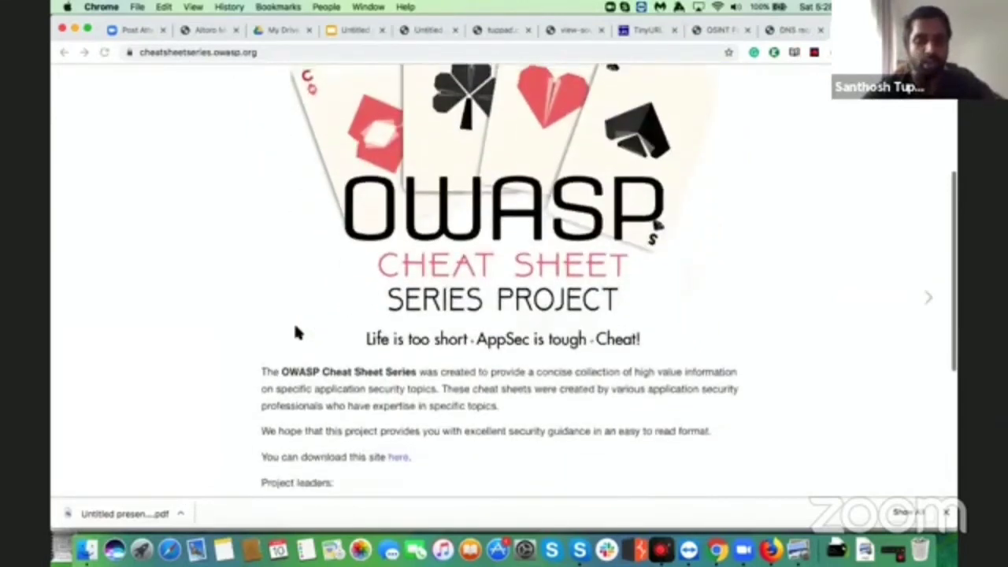
scroll(295, 332, "up", 5)
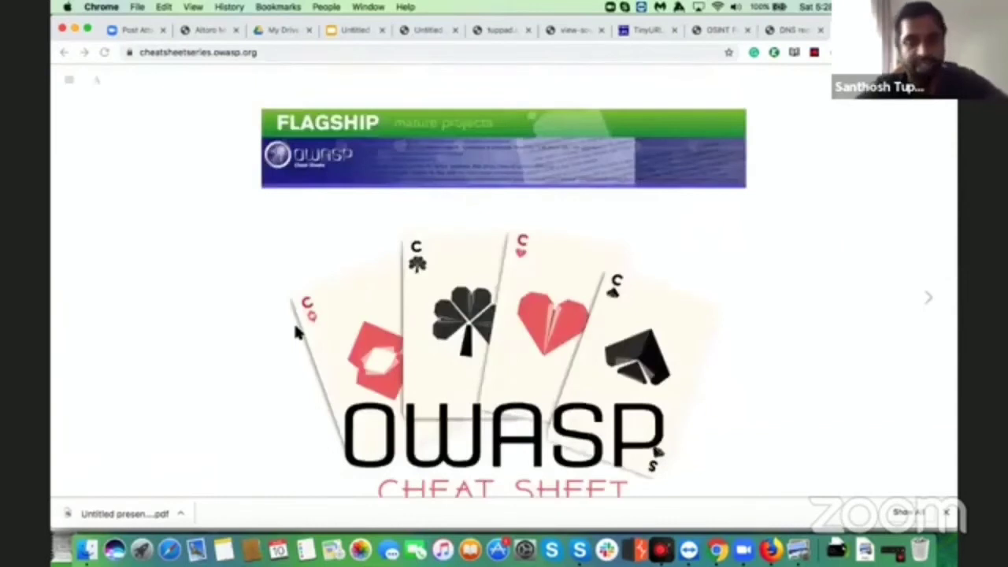
scroll(247, 344, "down", 10)
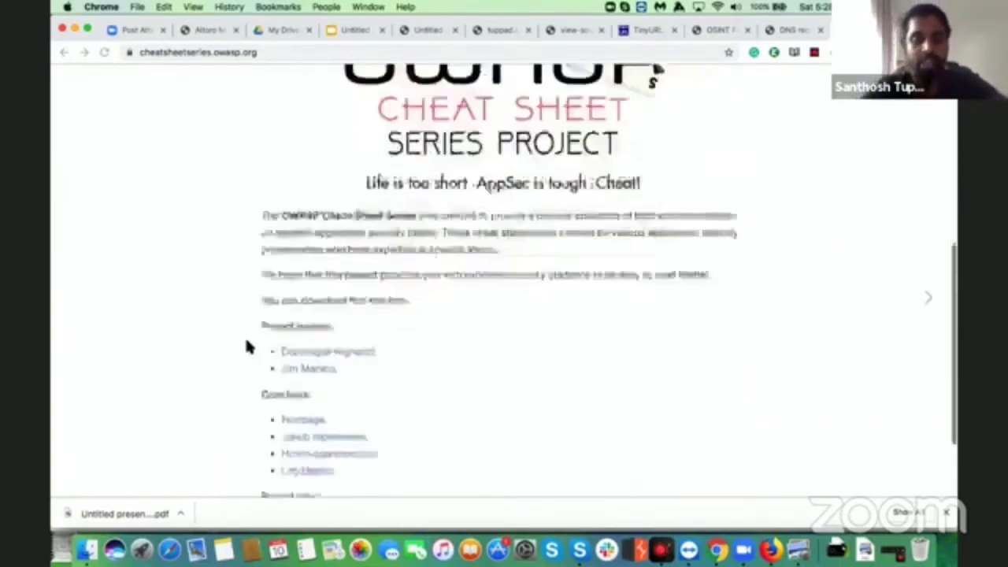
scroll(247, 346, "up", 1)
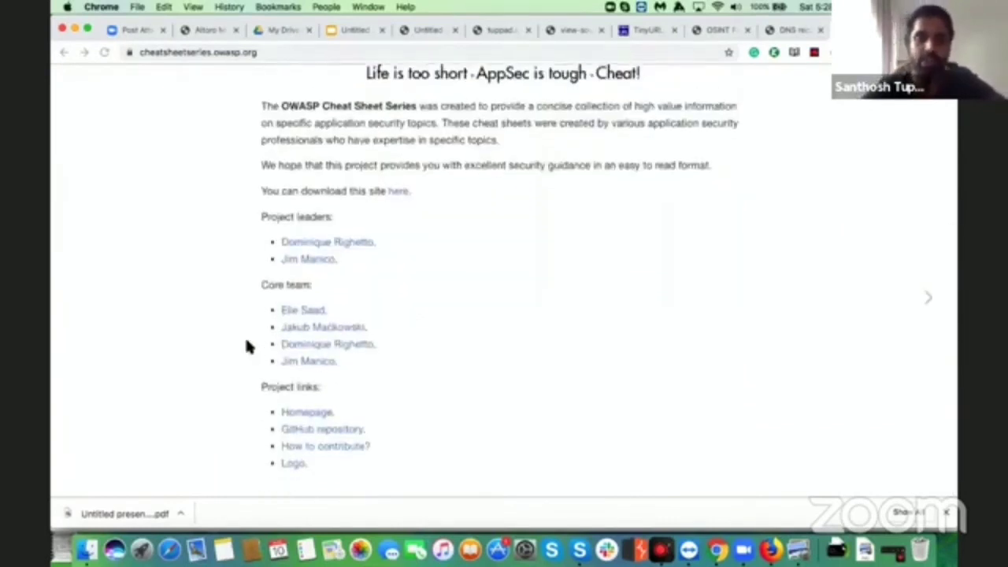
scroll(247, 346, "up", 10)
scroll(246, 346, "up", 2)
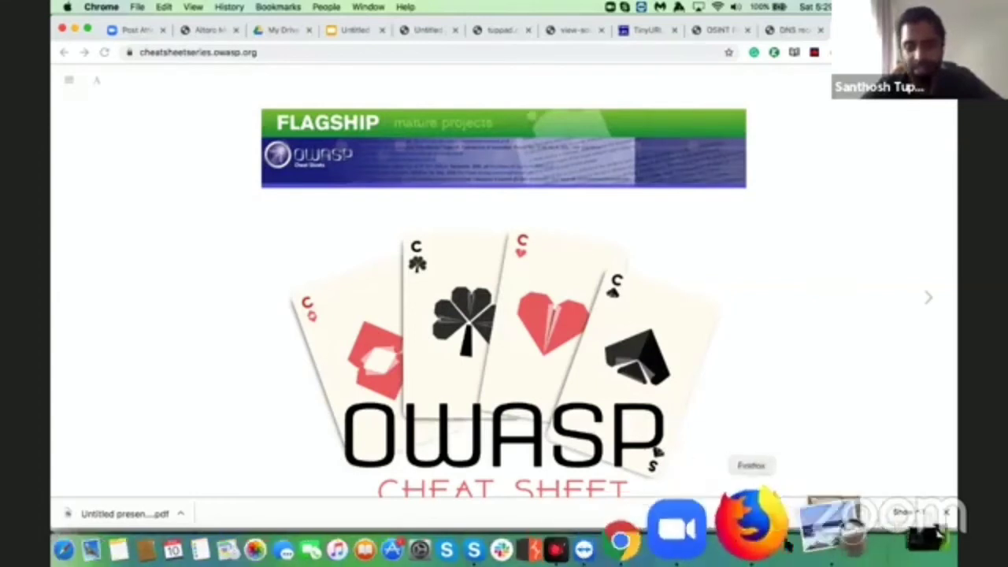
left_click(799, 539)
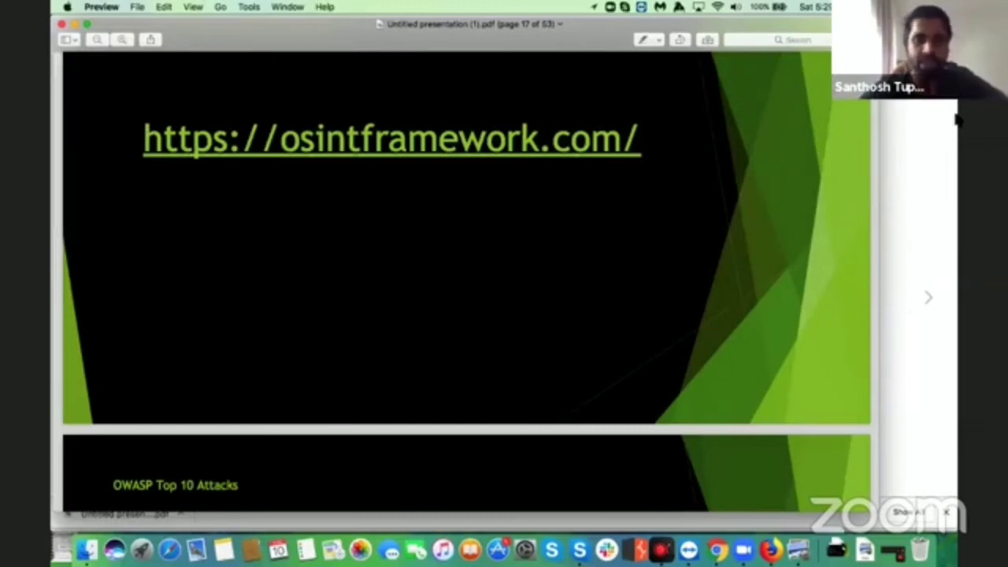
- Show slide 17, 'All you need is this one super mindmap' with osintframework.com, full screen in Preview
left_click(87, 25)
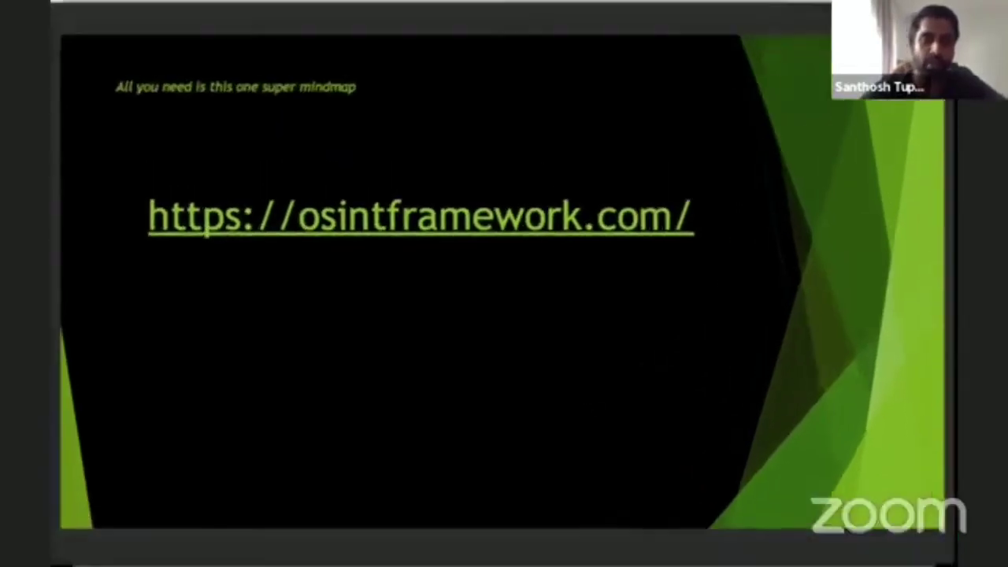
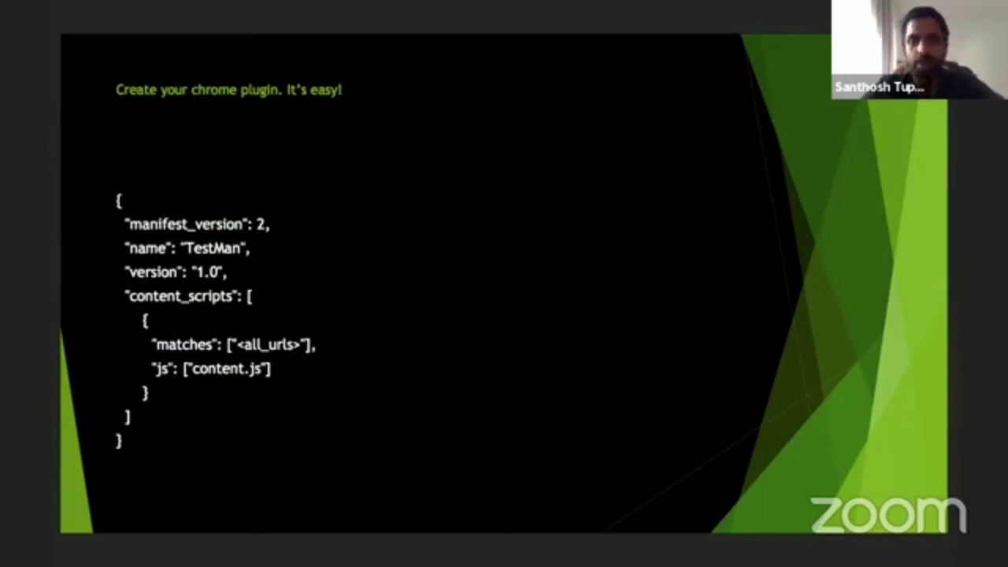
- Page back past Practice Resources, Risk Assessment and Crack the Password to slide 47, Password Storage
key("Right")
key("Left")
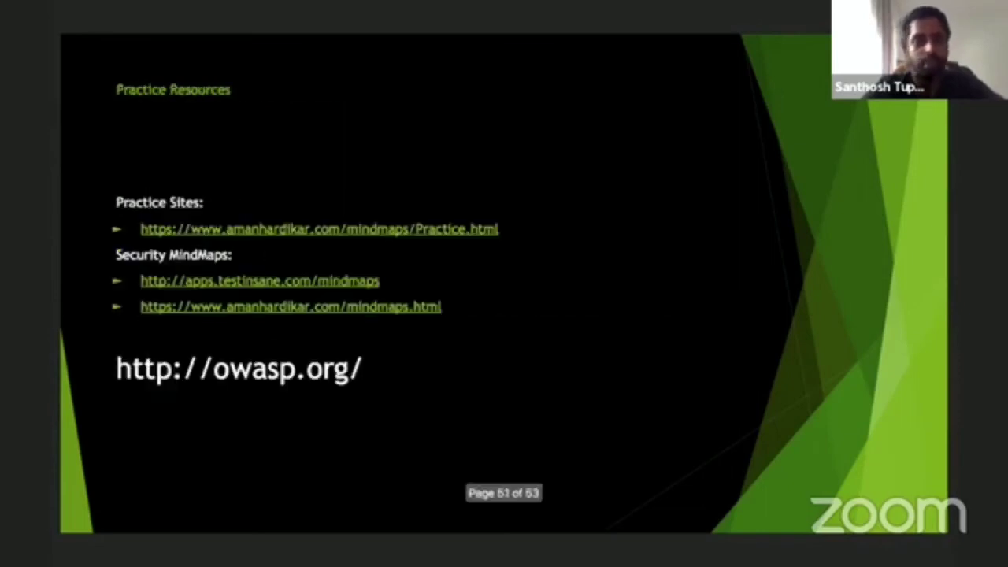
key("Left")
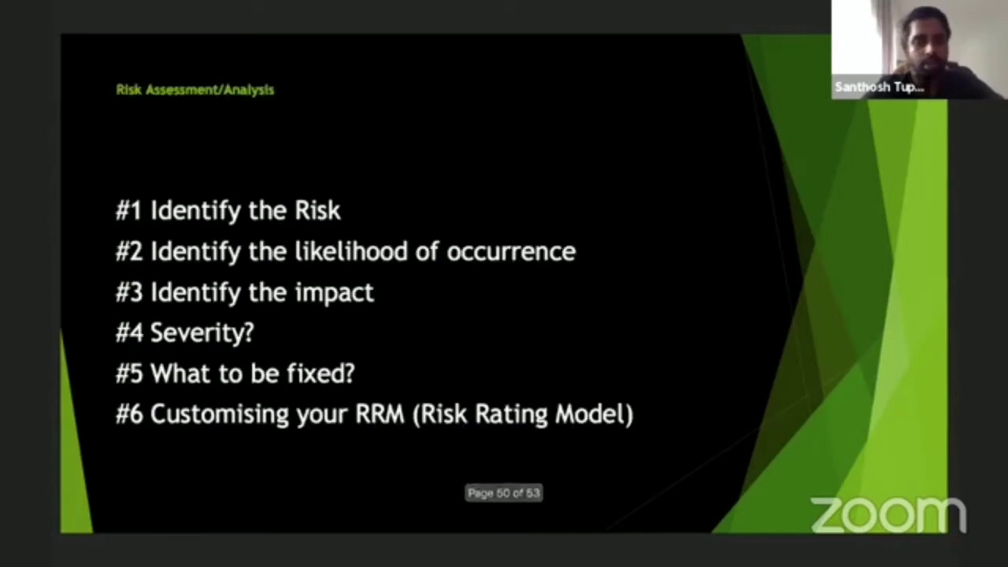
key("Left")
key("Left")
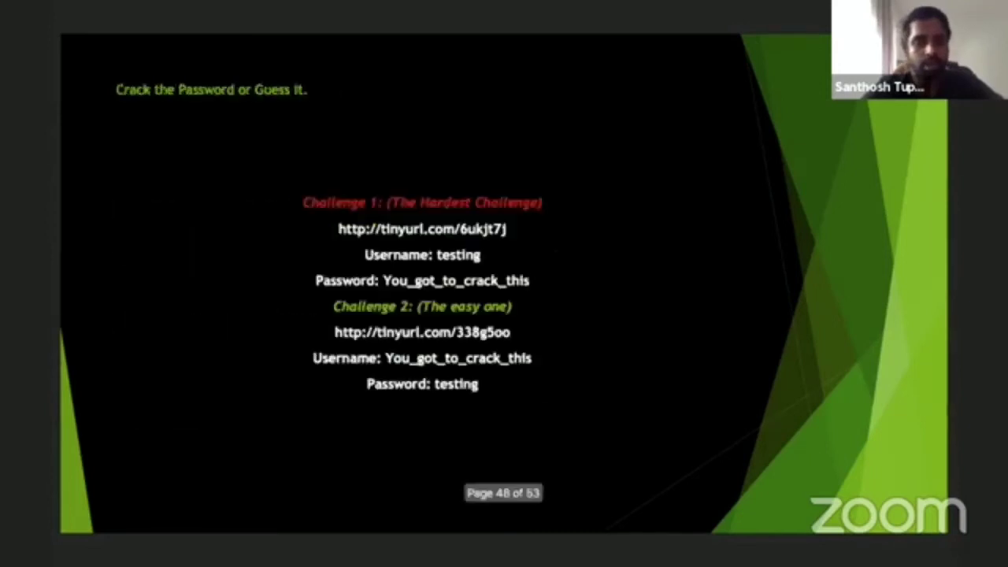
key("Left")
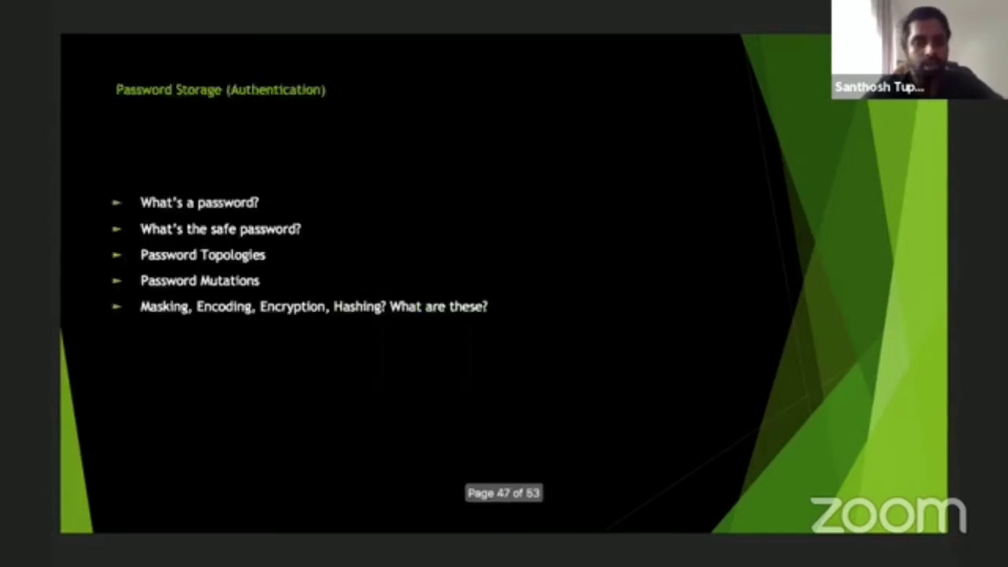
key("Left")
key("Left")
key("Left")
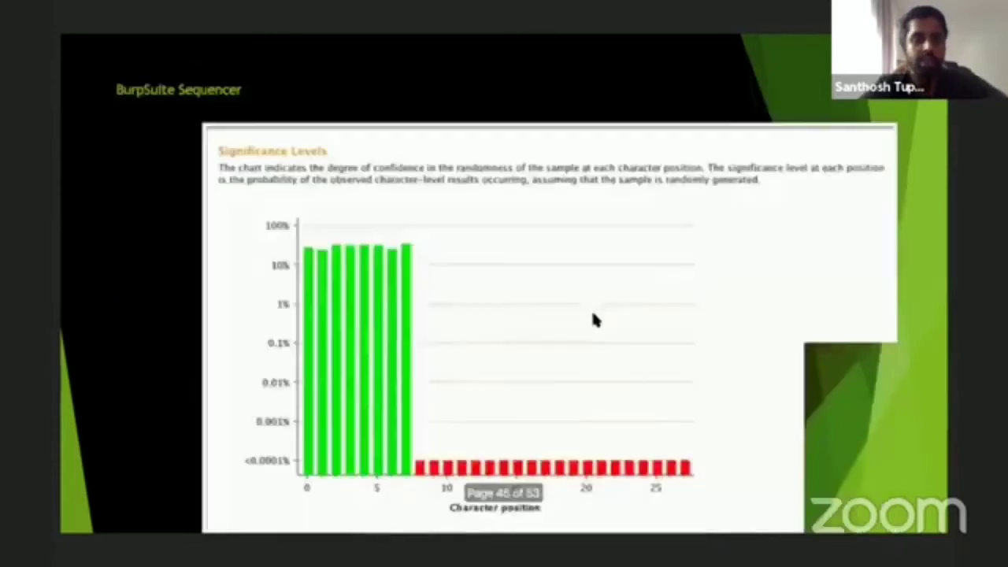
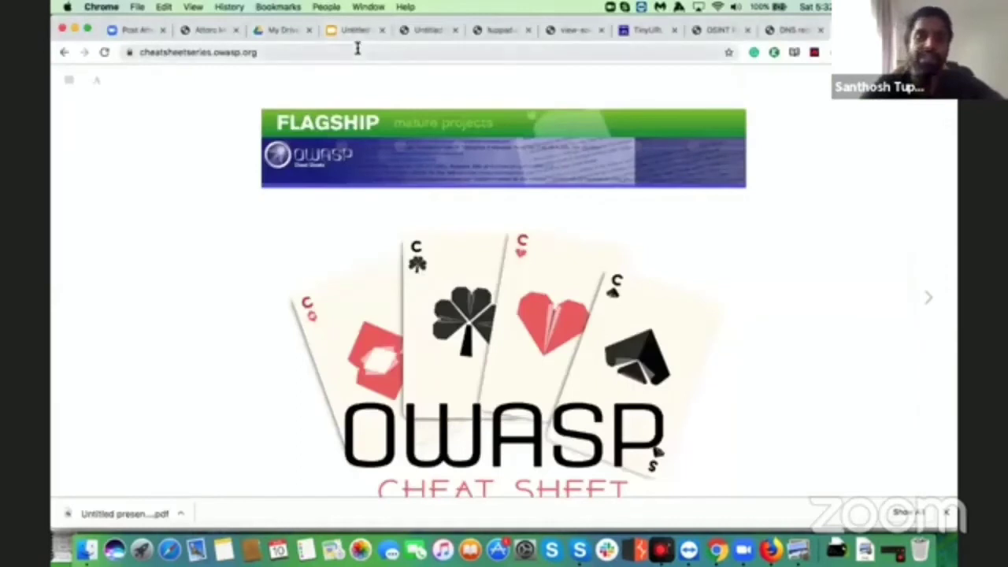
- Replace the OWASP page address with a Google search for 'altoru'
left_click(356, 49)
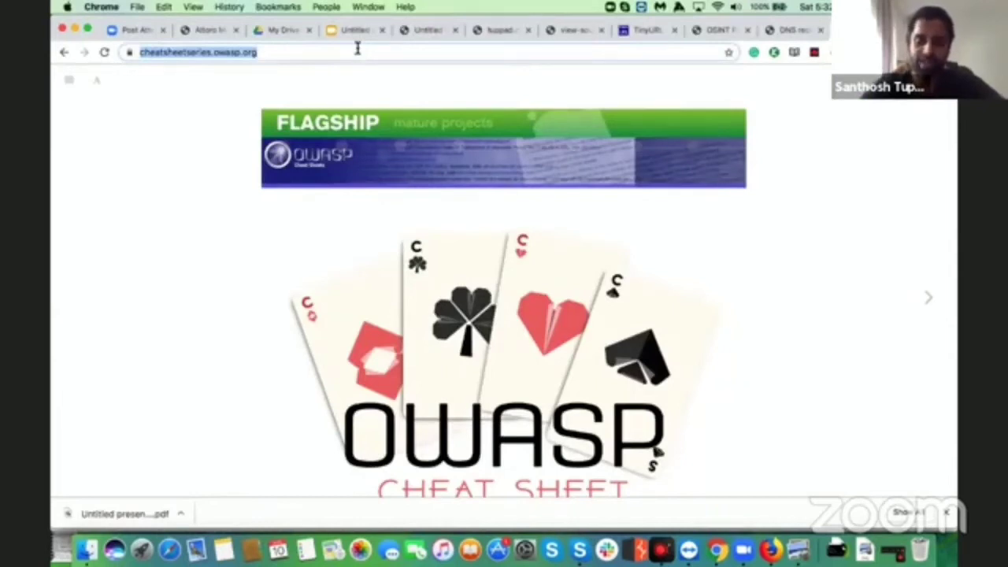
type("altoru")
key("Return")
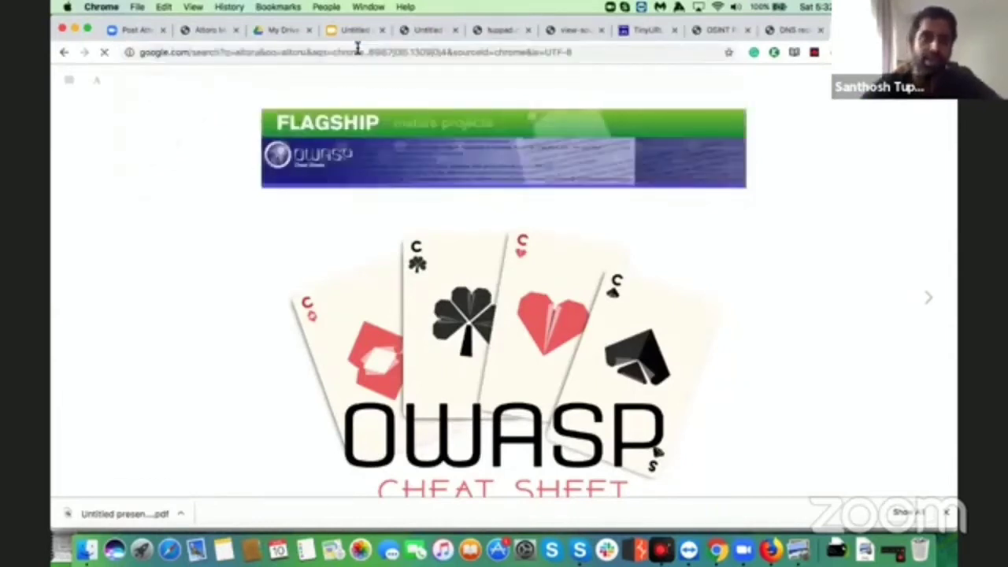
left_click(356, 49)
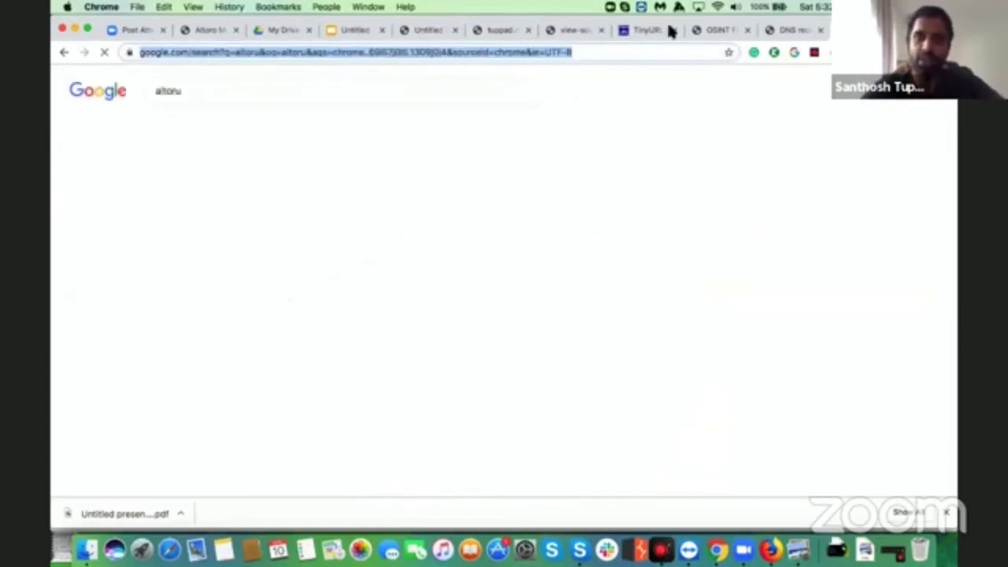
- Open altoromutual.com from the 'al' address-bar suggestion and follow its Sign In link
type("al")
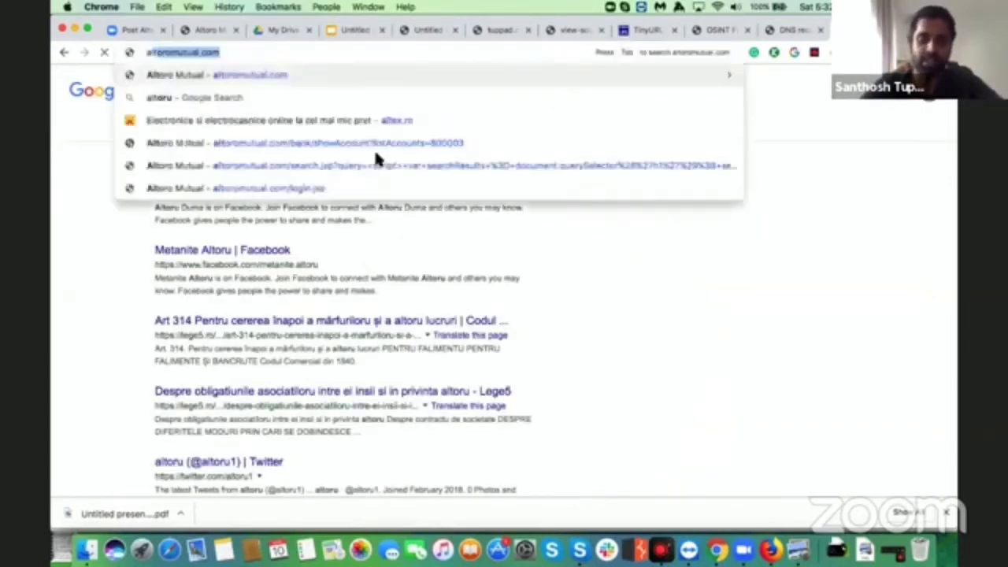
key("Return")
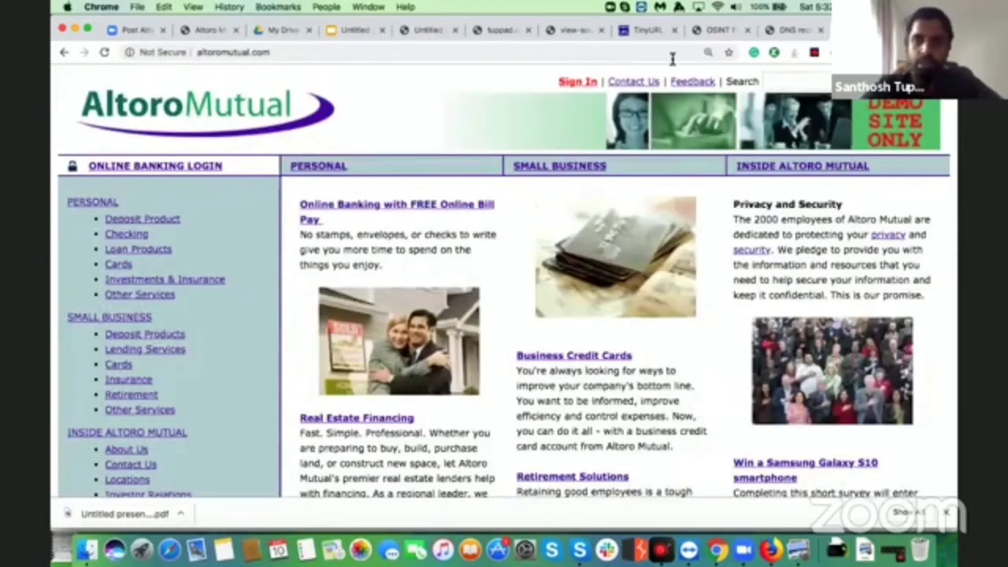
left_click(567, 83)
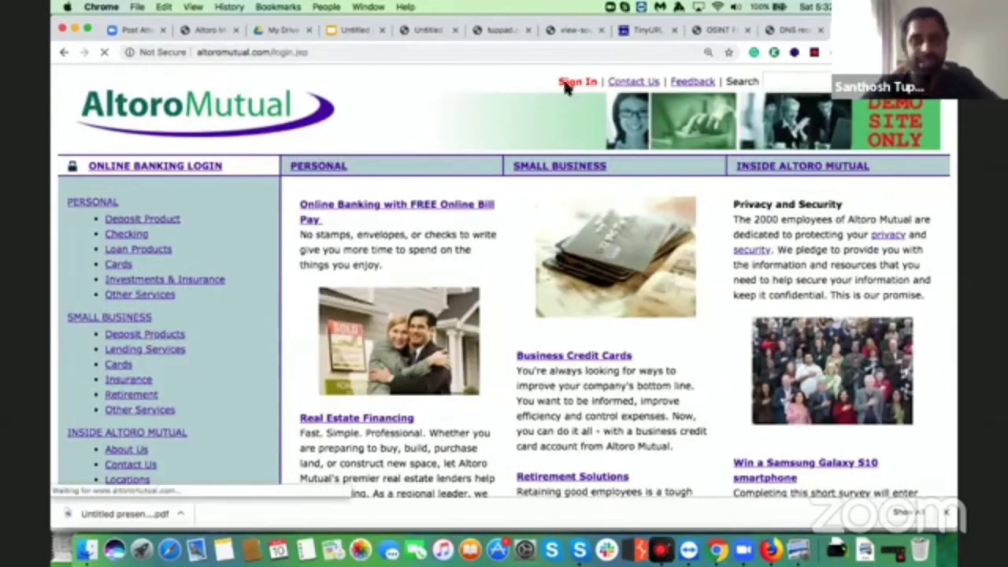
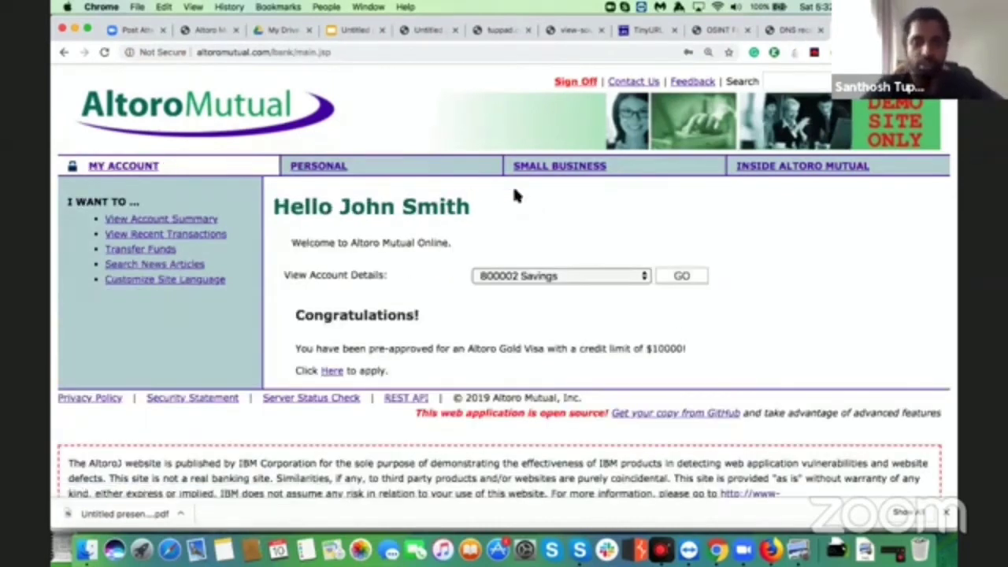
- Open DevTools with Inspect on the Altoro Mutual welcome page's greeting heading
right_click(512, 196)
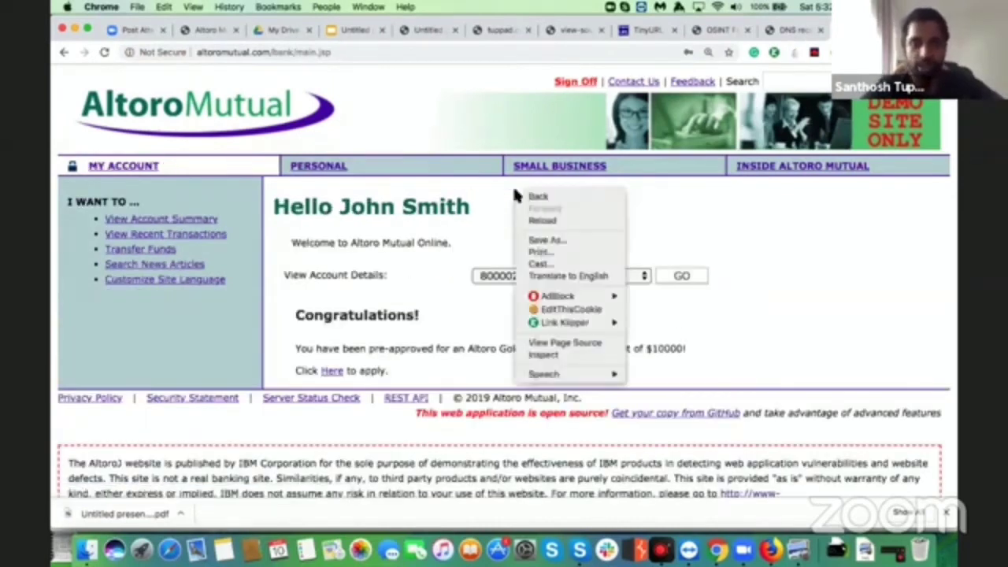
left_click(582, 356)
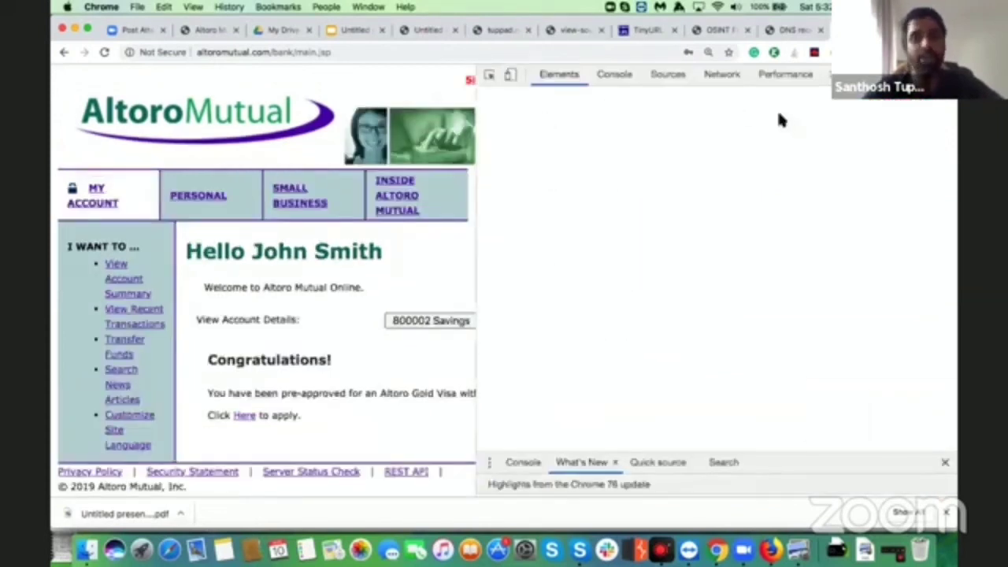
left_click(828, 79)
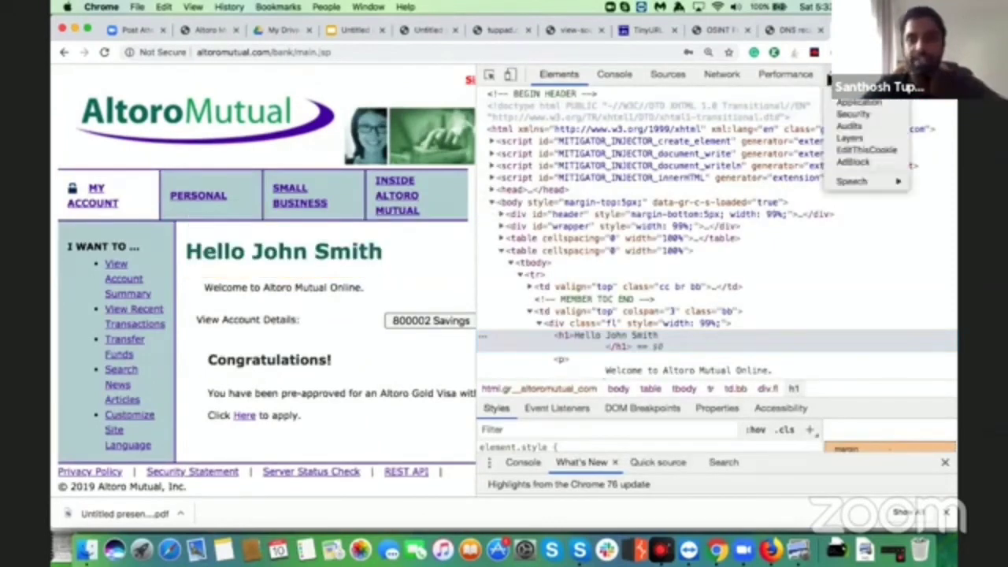
left_click(841, 104)
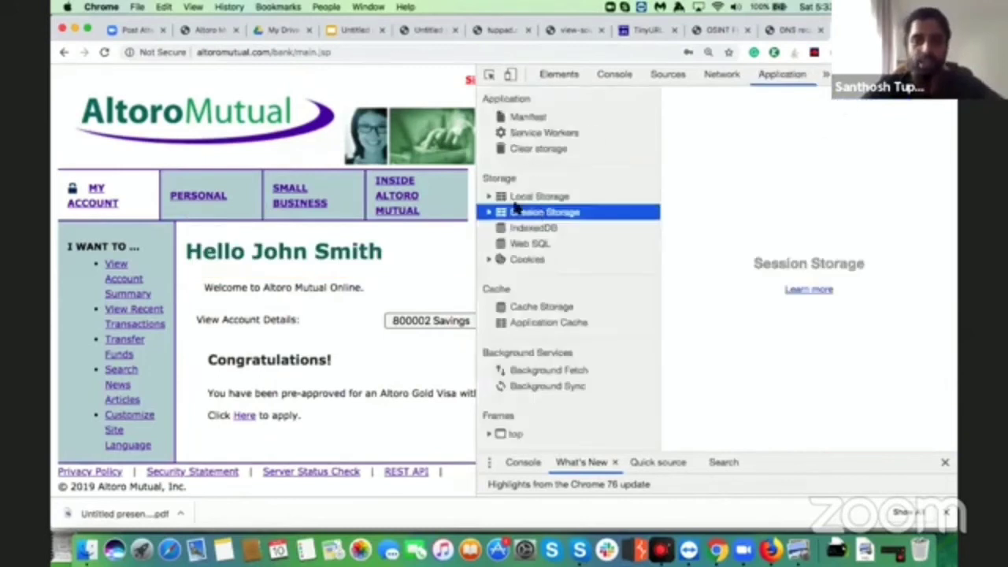
left_click(490, 196)
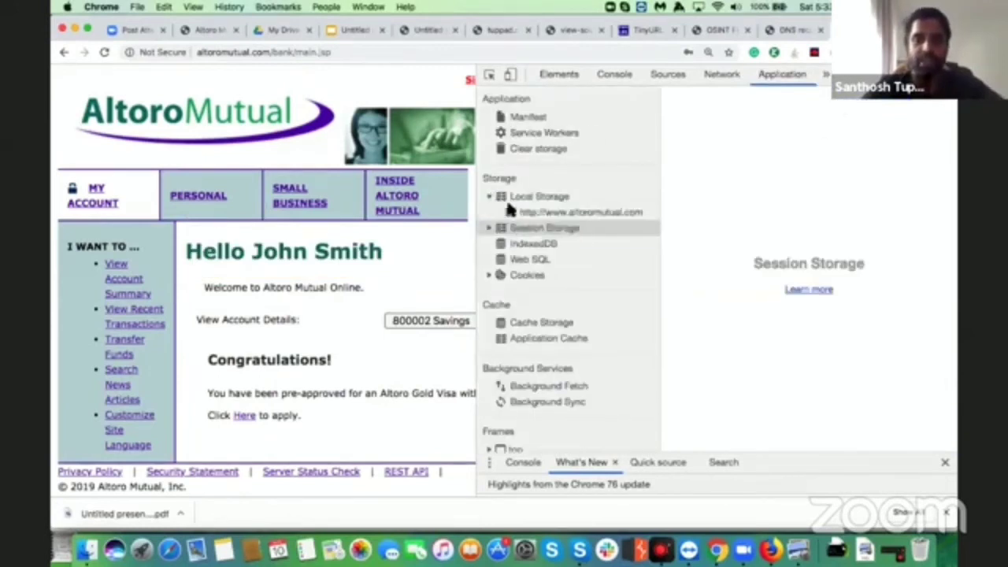
left_click(530, 214)
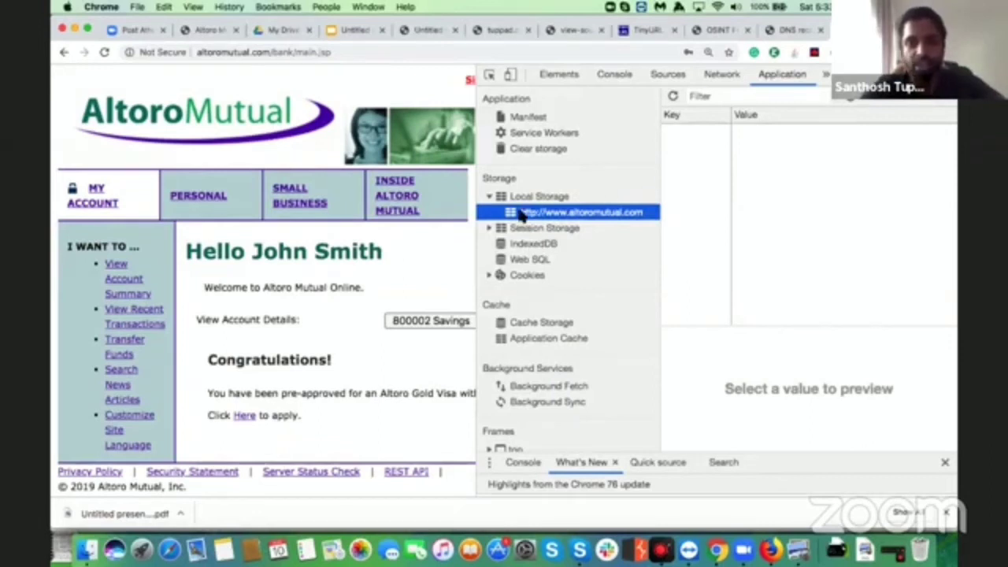
left_click(497, 277)
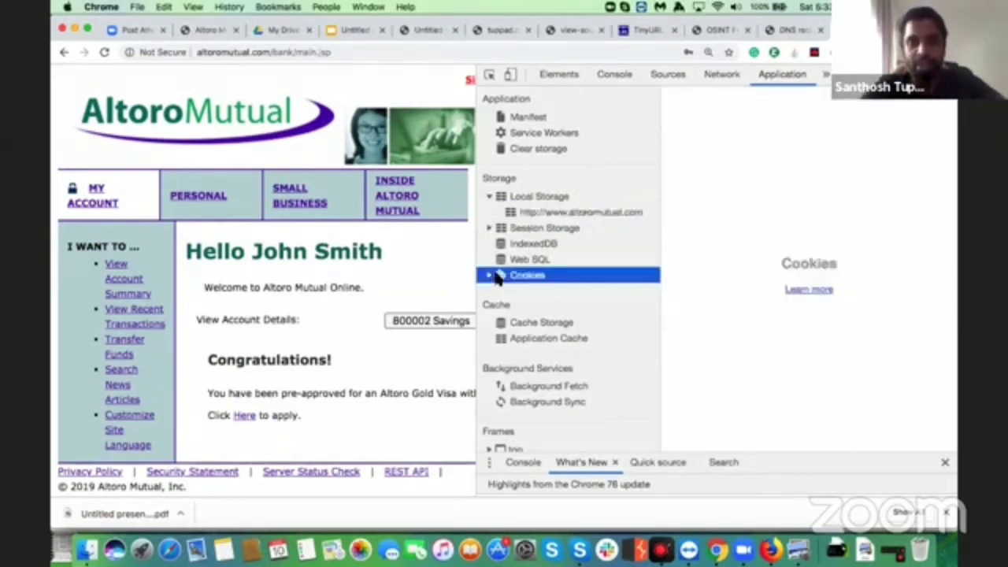
left_click(489, 274)
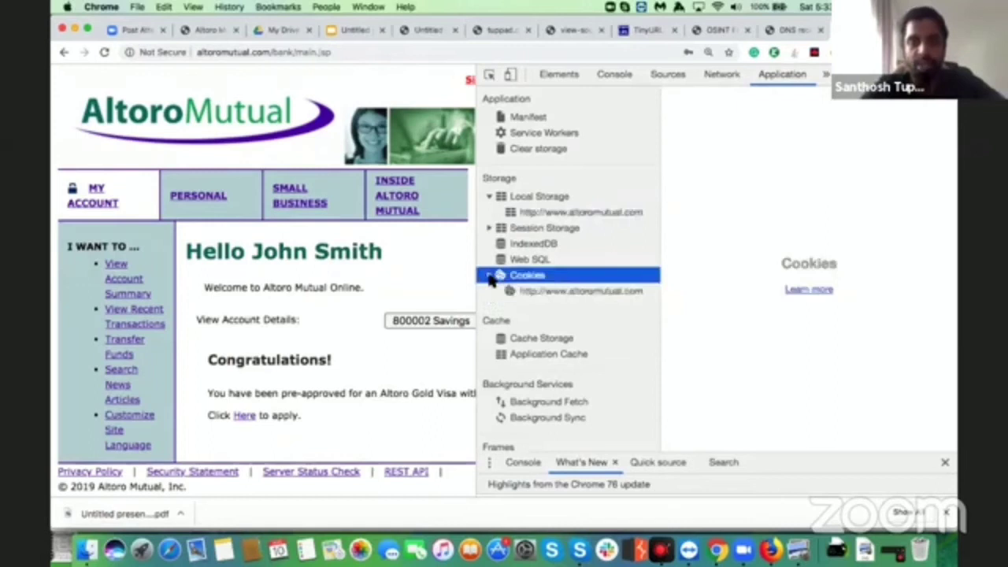
left_click(540, 291)
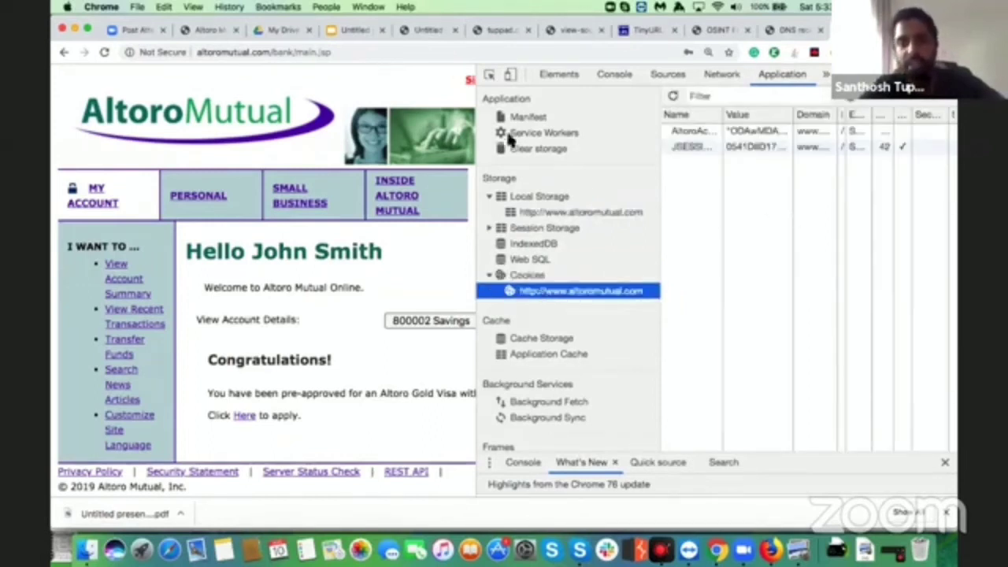
left_click(476, 132)
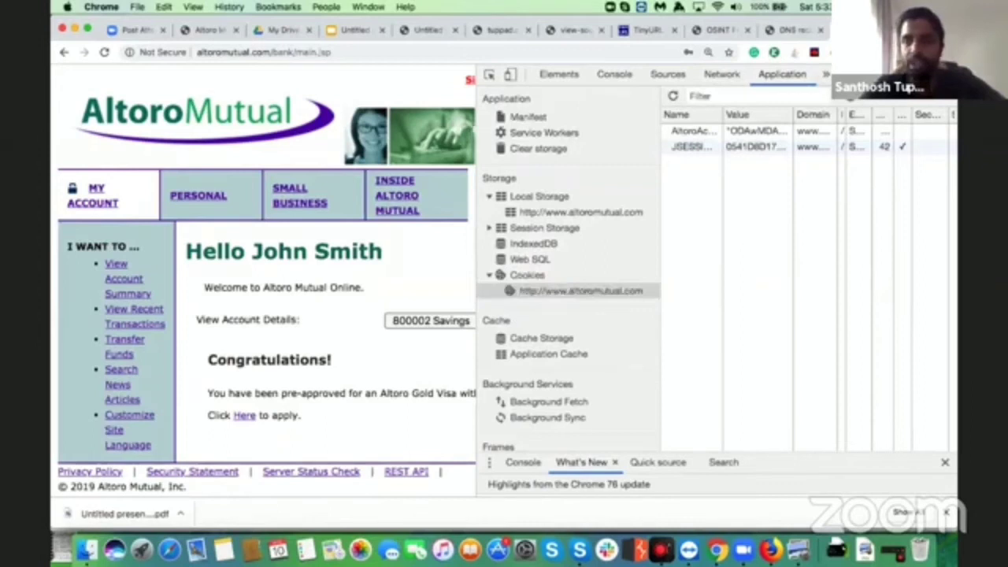
left_click(949, 74)
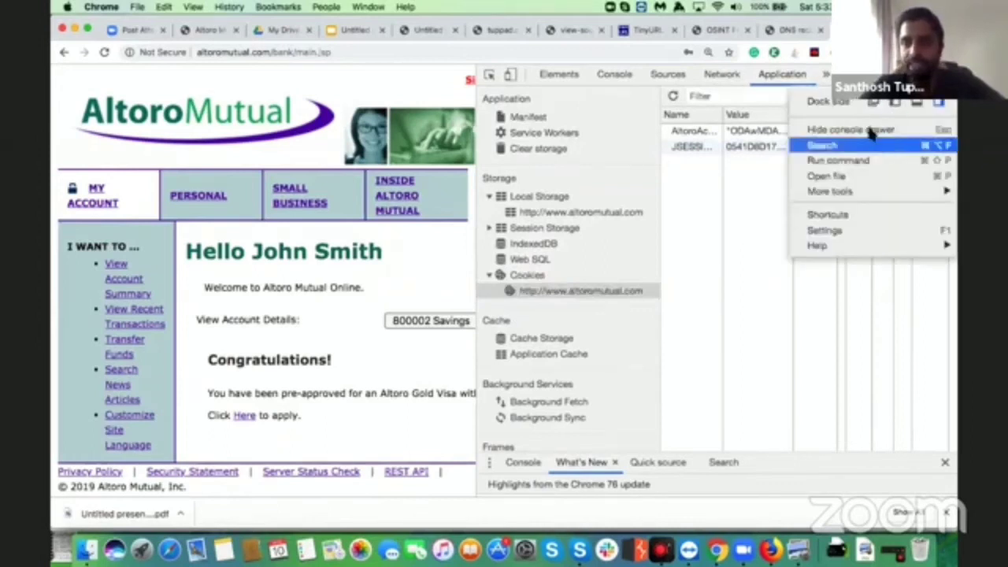
left_click(915, 103)
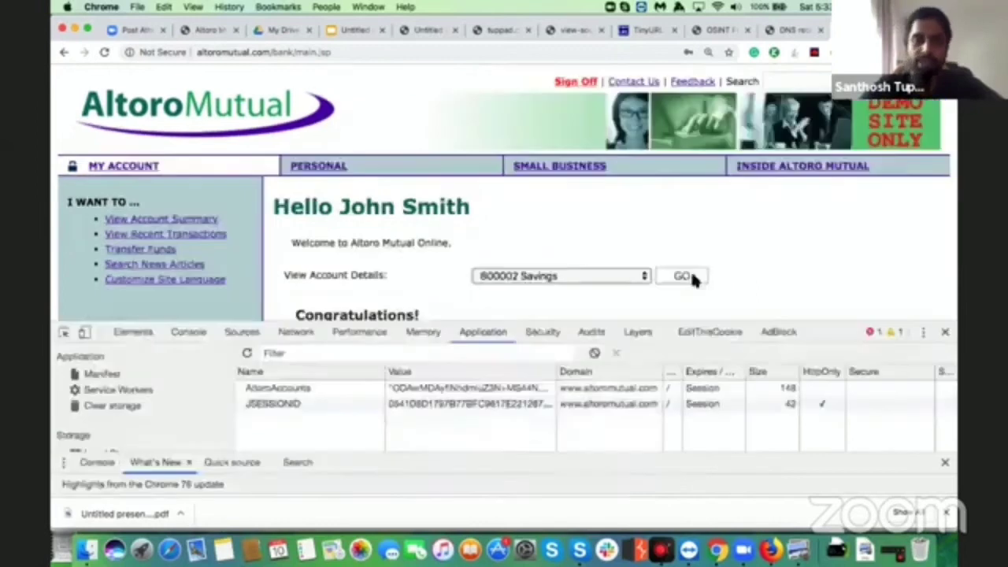
- Select JSESSIONID, then the AltoroAccounts cookie row in the cookie table
left_click(309, 403)
left_click(295, 386)
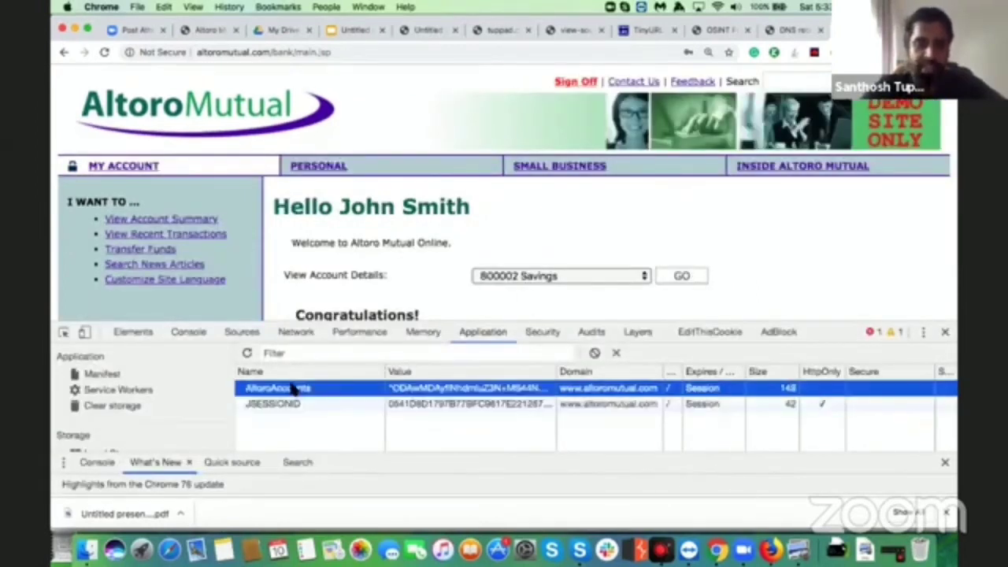
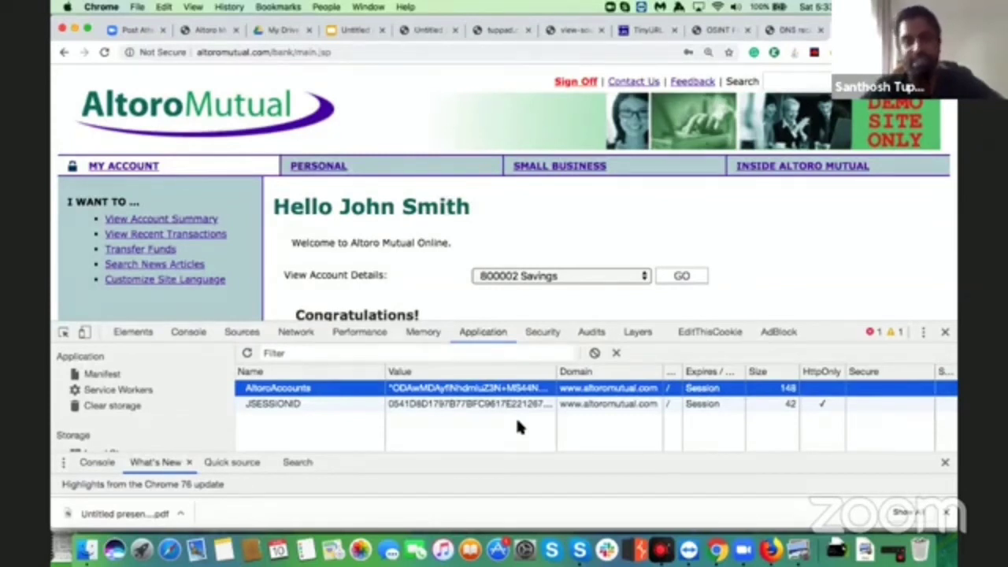
- Run document.cookie; in the Console to display the AltoroAccounts cookie string
left_click(201, 335)
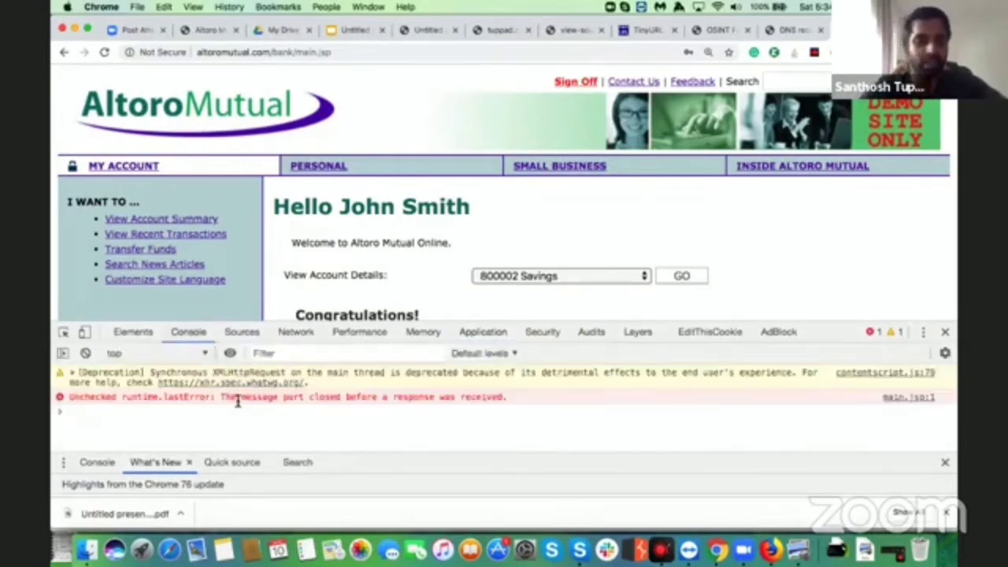
type("document")
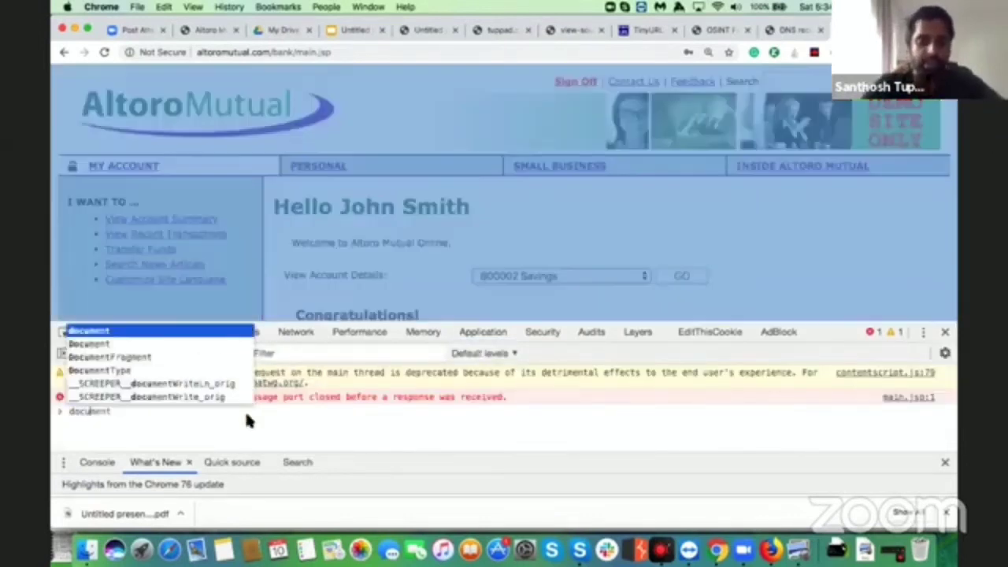
type(".coo")
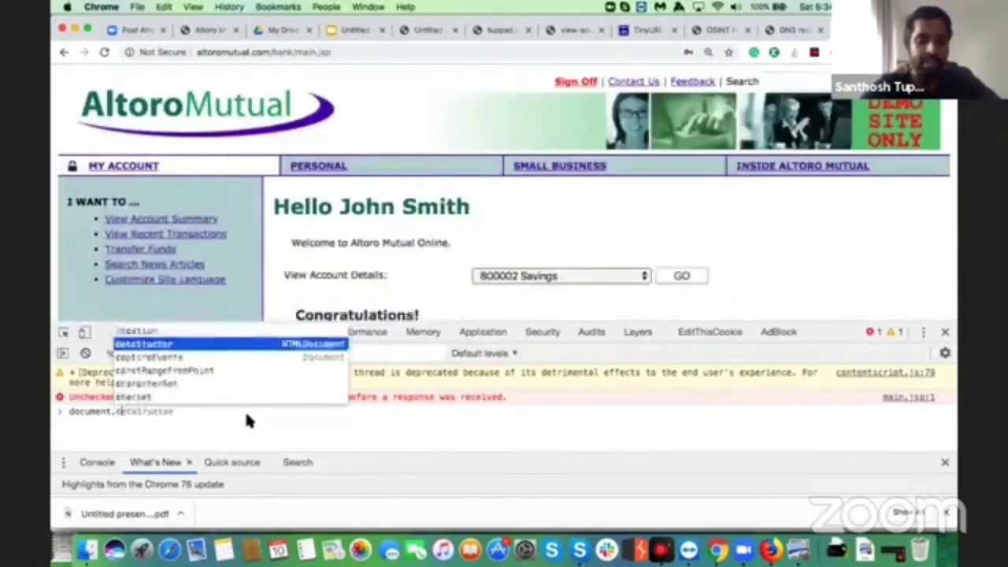
type("kie;")
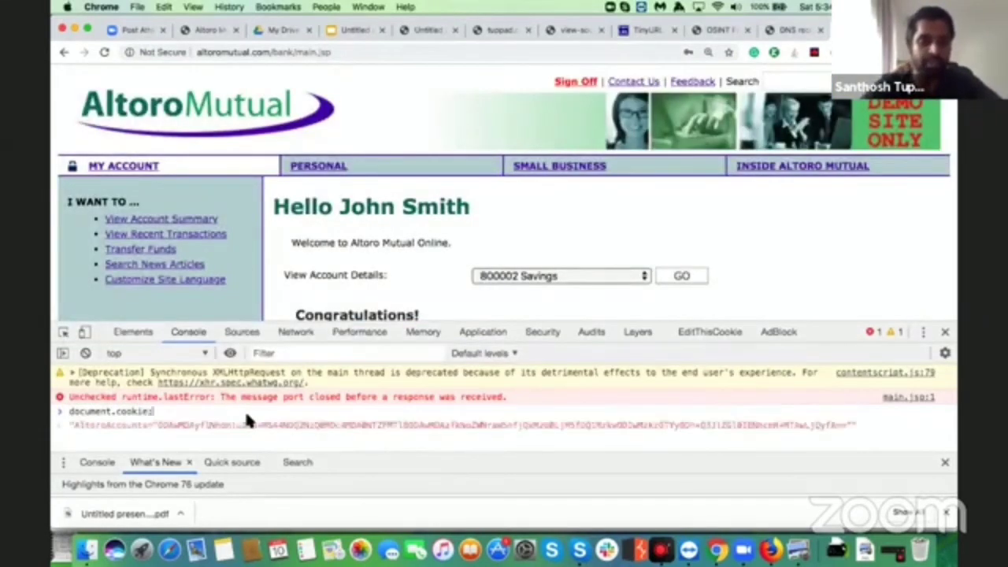
key("Return")
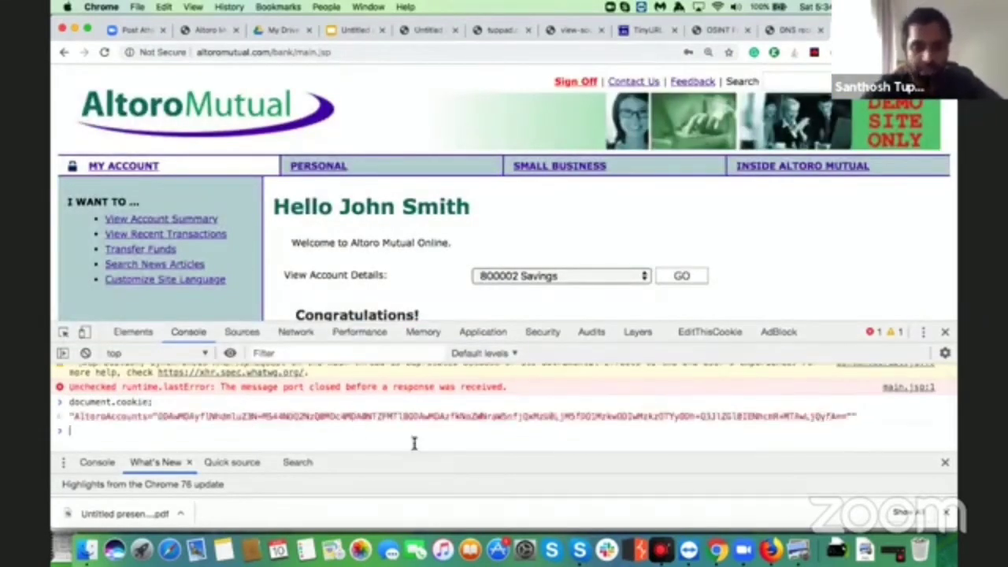
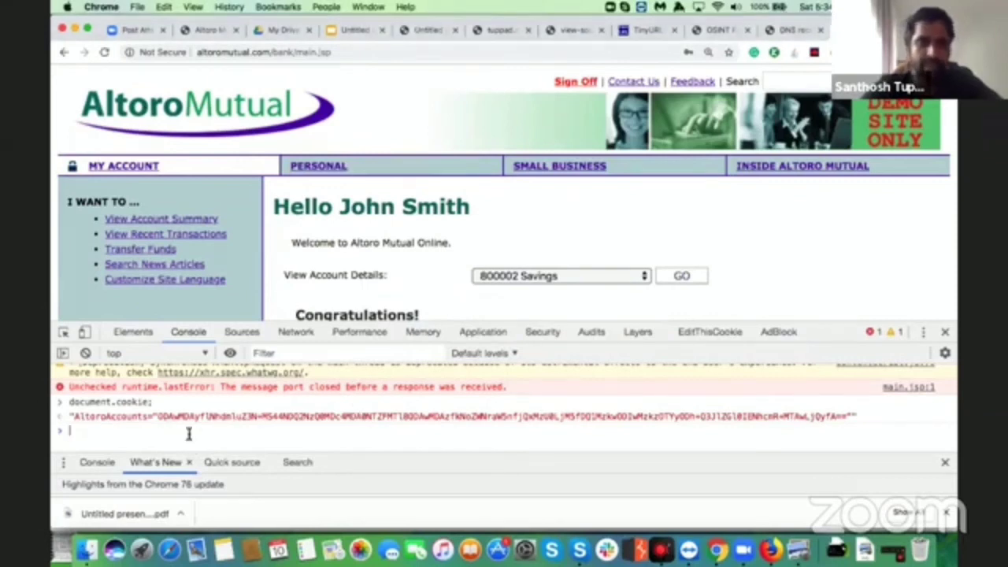
- Extend the recalled document.cookie to document.cookie.length, preview 149 characters, then trim it back
key("Up")
key("BackSpace")
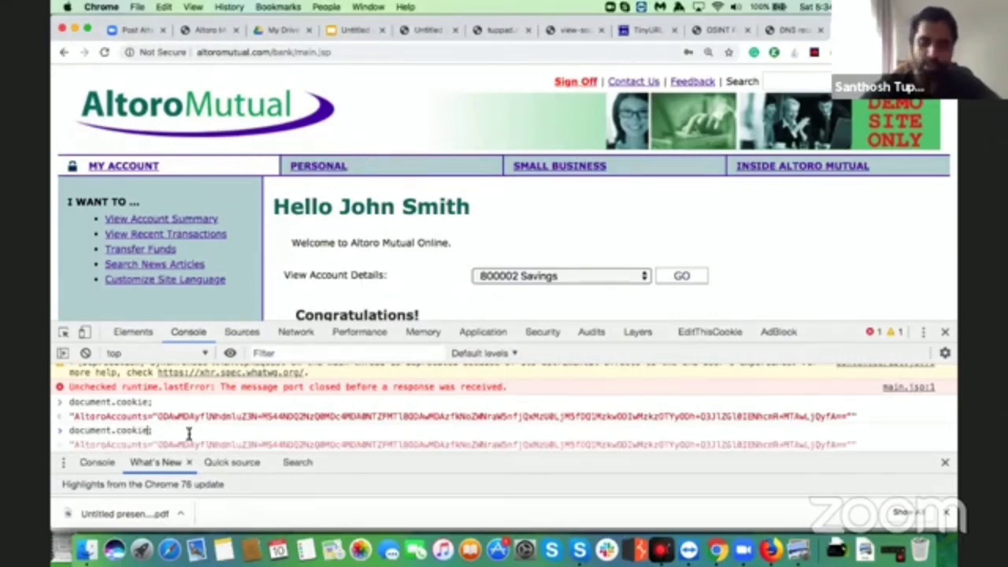
type(".elngth")
key("BackSpace")
key("BackSpace")
key("BackSpace")
key("BackSpace")
key("BackSpace")
key("BackSpace")
type("len")
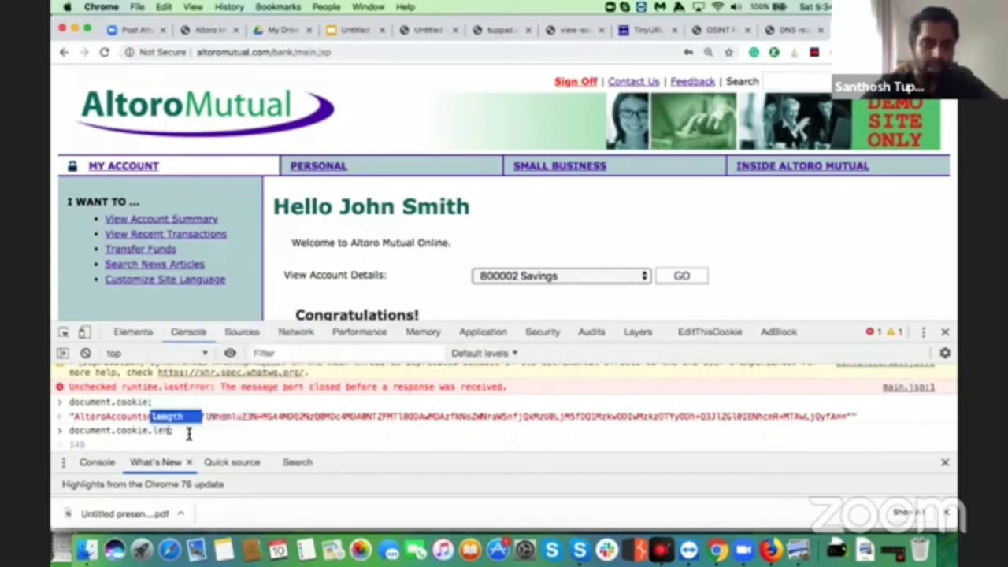
key("BackSpace")
key("BackSpace")
key("BackSpace")
key("BackSpace")
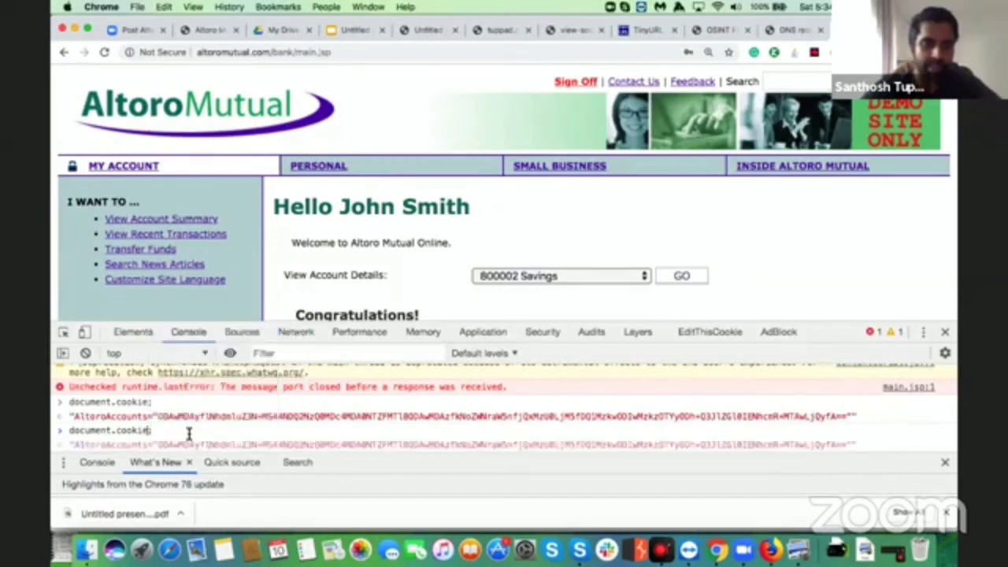
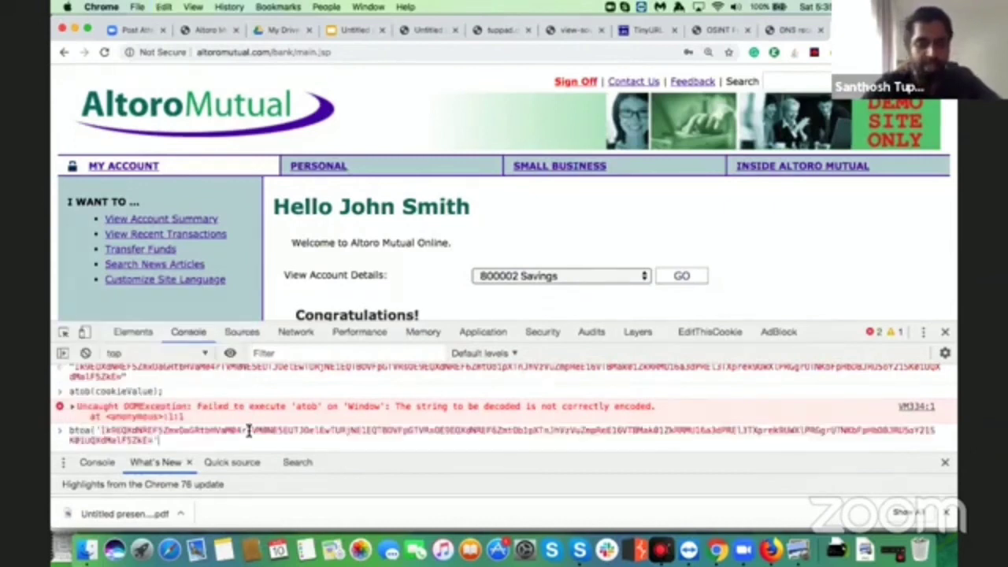
- Run the btoa call on the already-encoded cookie string to get its double-encoded Base64 value
key("Return")
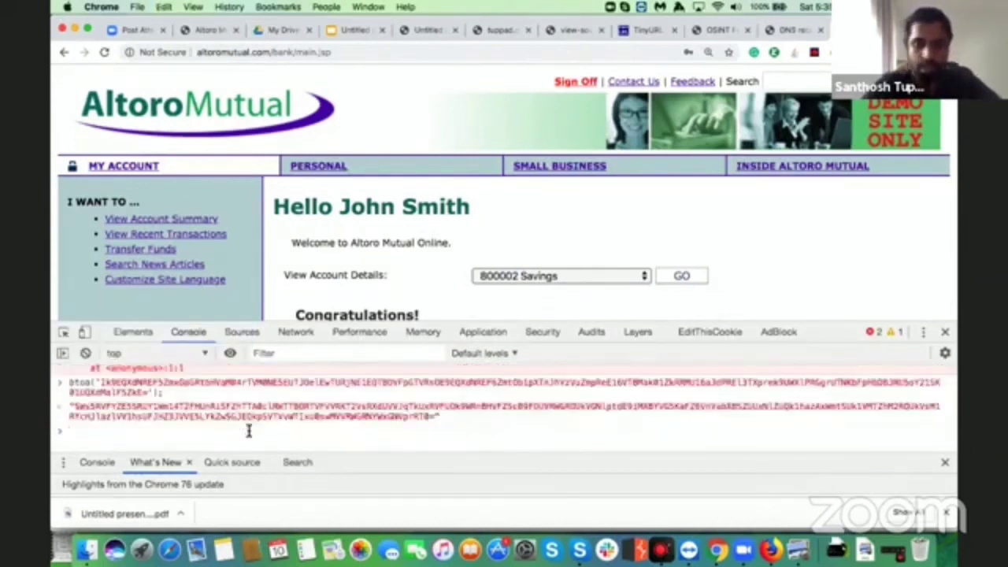
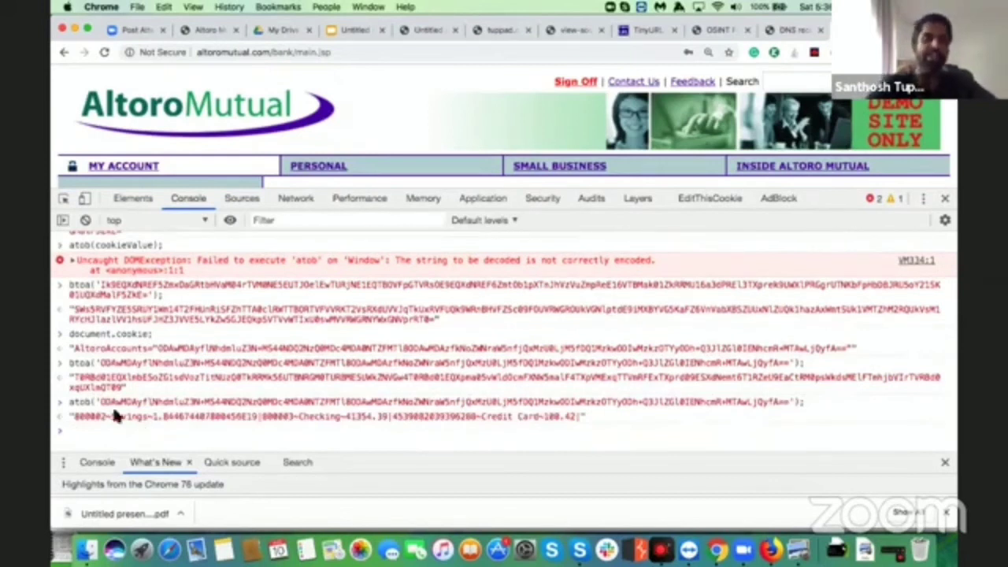
left_click_drag(70, 403, 92, 404)
double_click(90, 364)
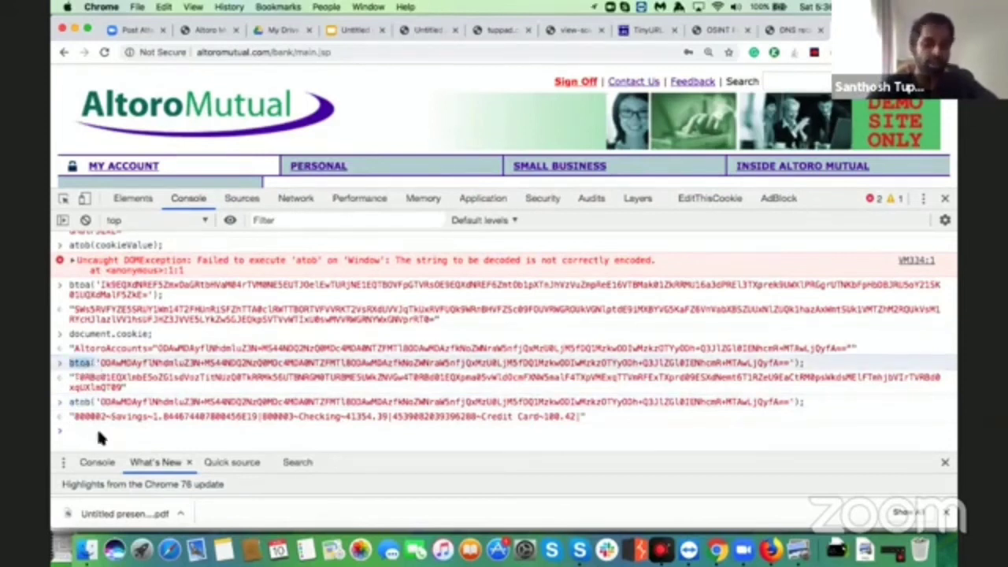
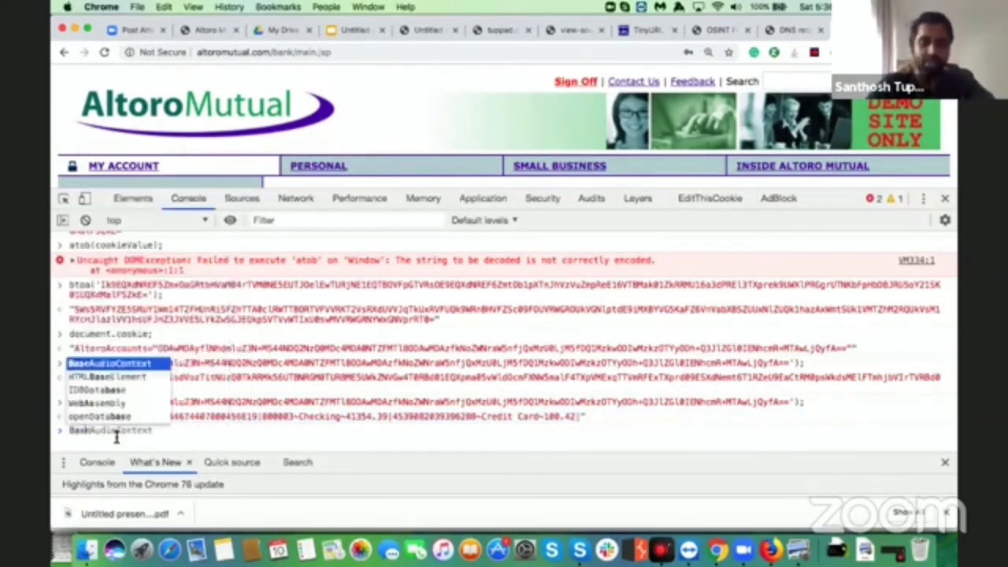
type("4")
key("super+a")
key("BackSpace")
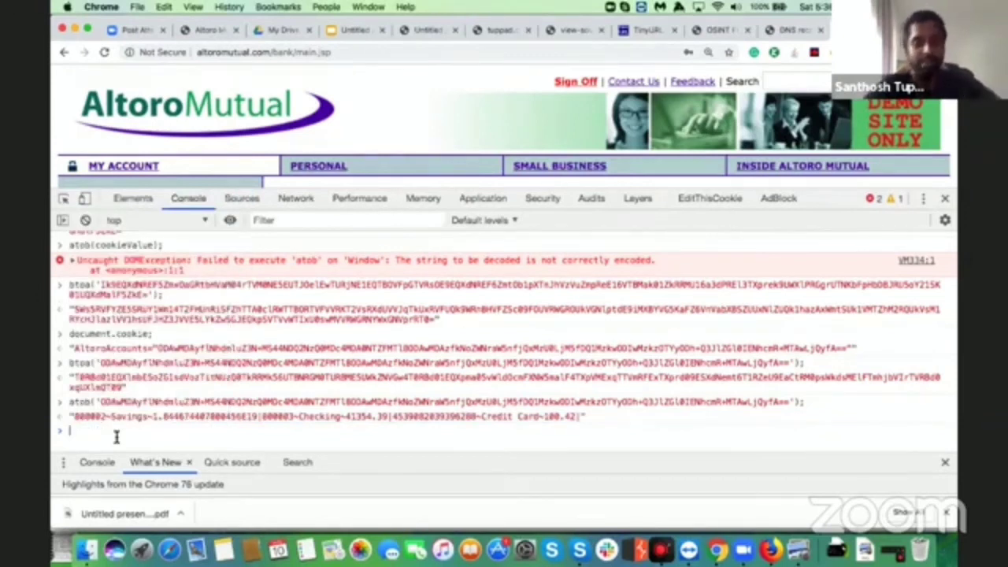
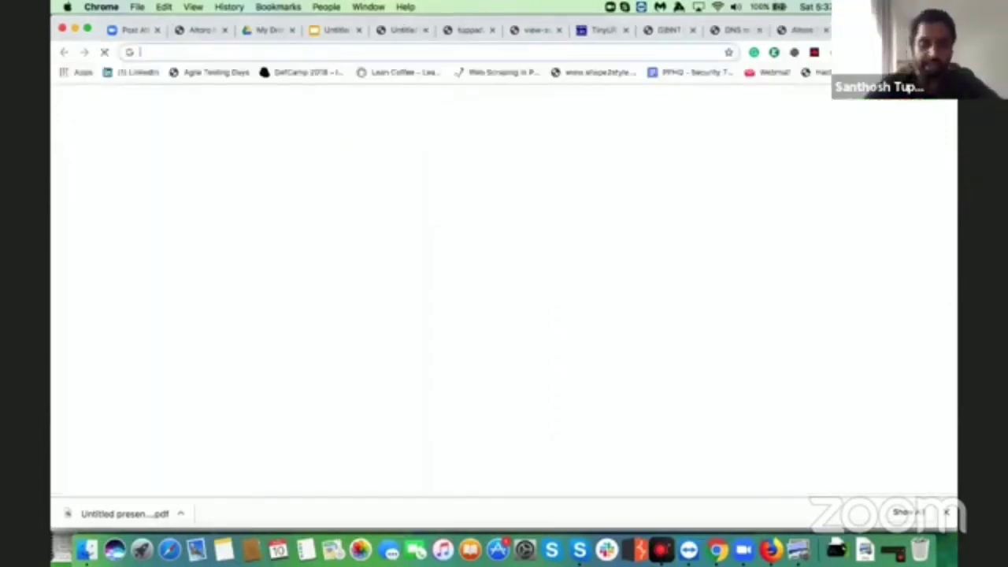
- Load facebook.com in the new tab, then close it to return to the altoromutual.com cookies
type("face")
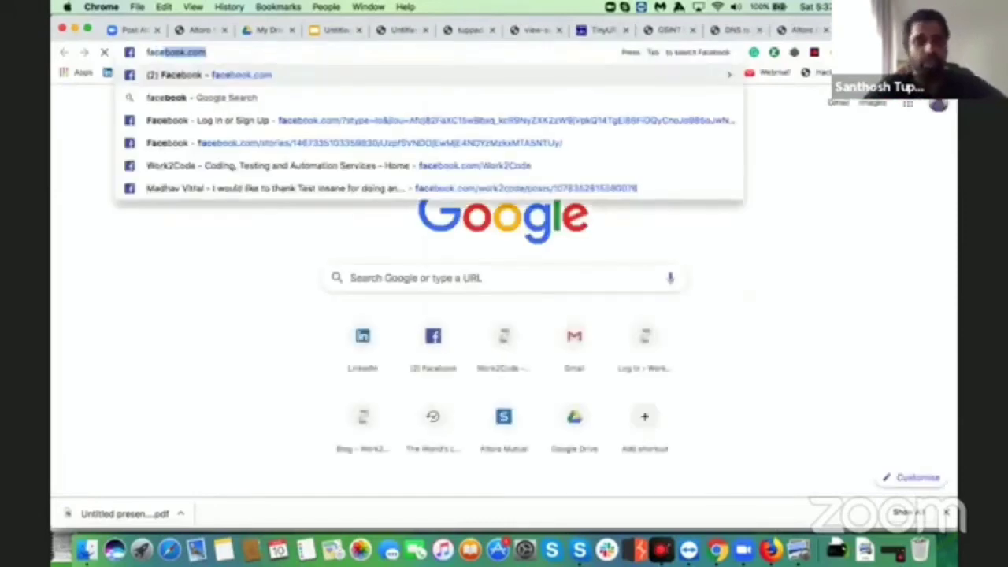
key("Return")
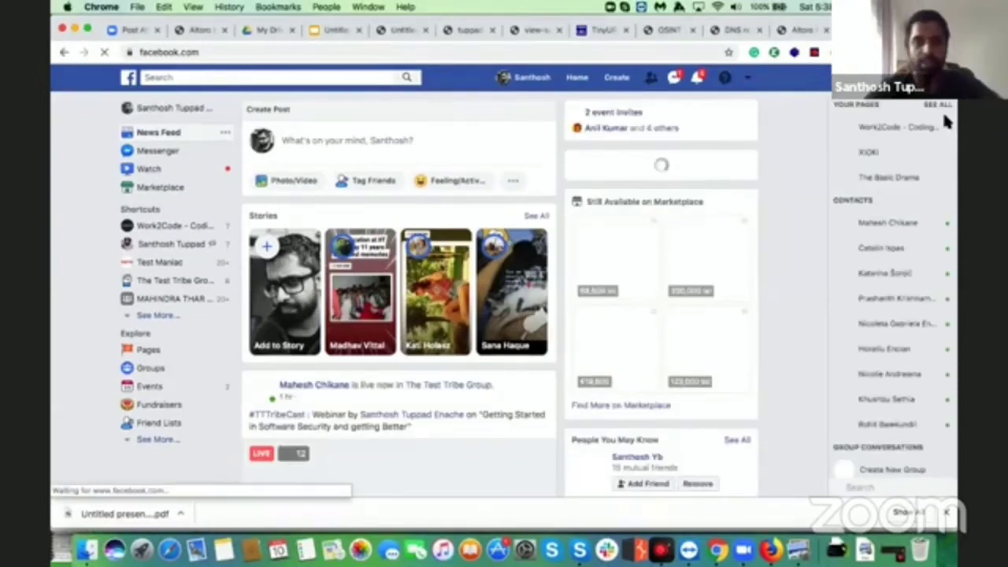
key("super+w")
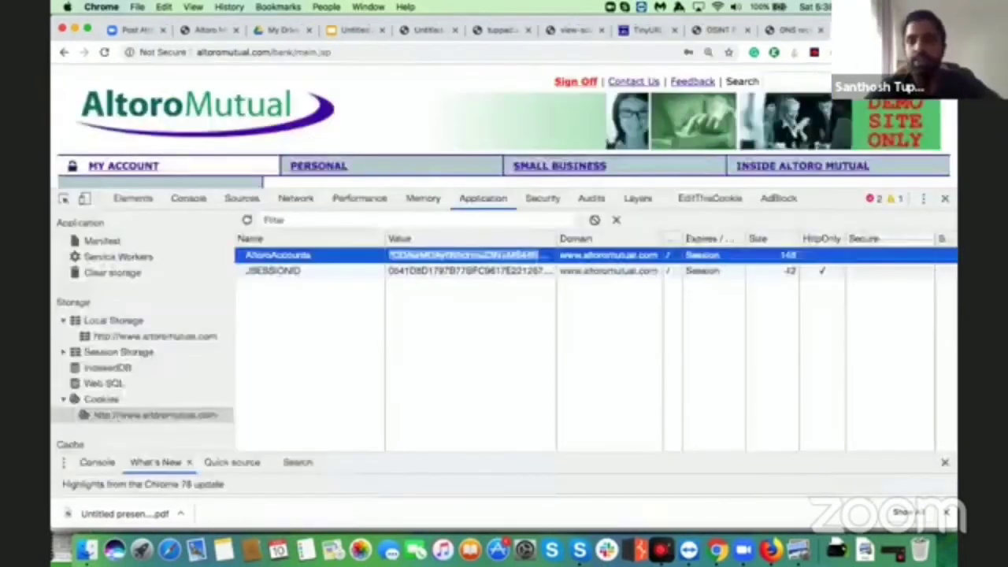
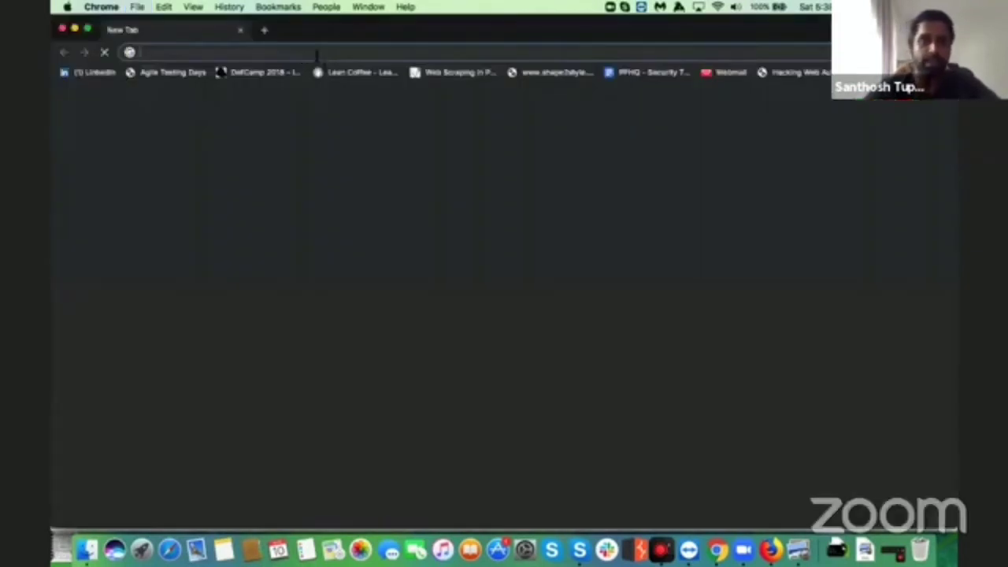
- Load facebook.com and bring up the right-click menu on the Facebook page
type("facebook.com")
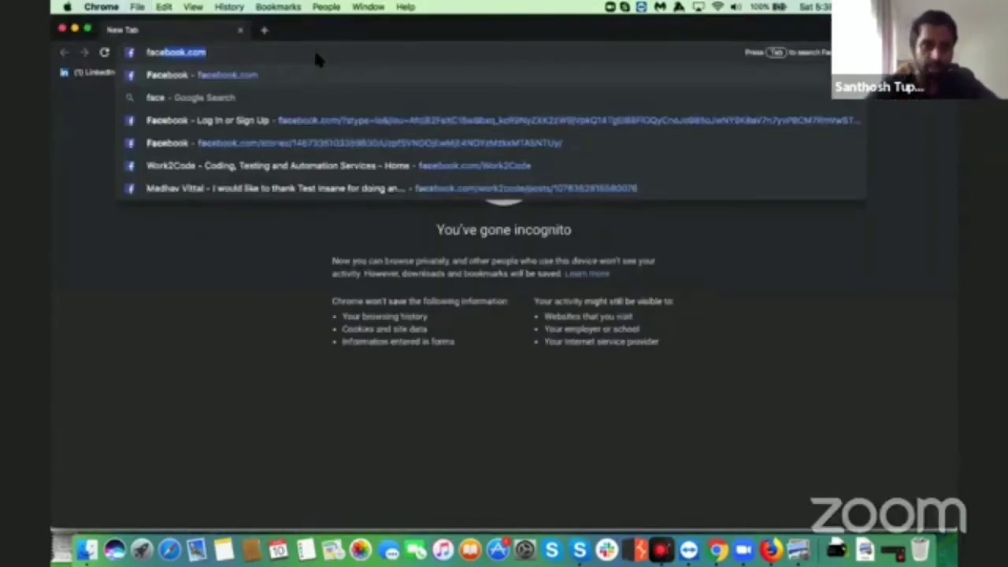
key("Return")
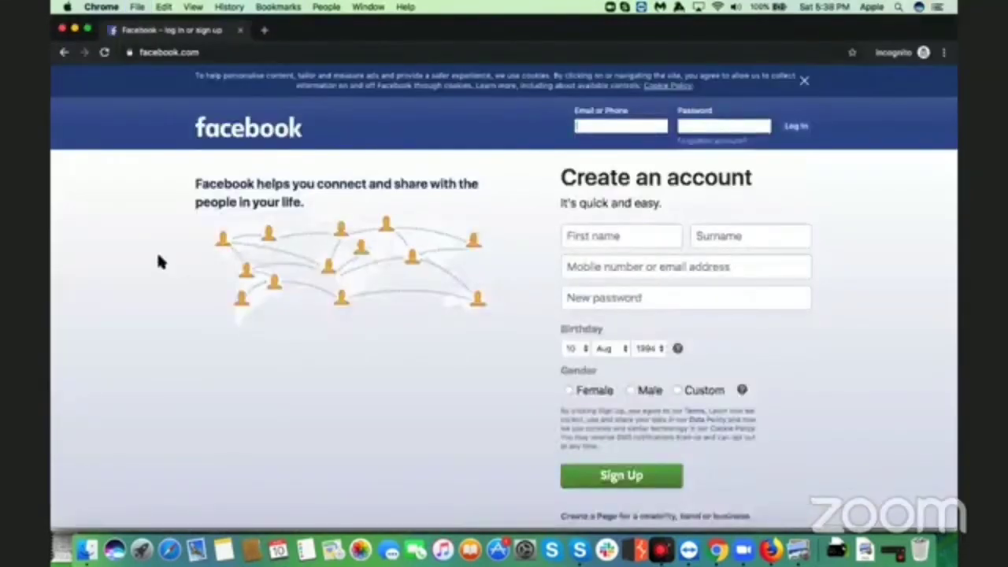
right_click(162, 258)
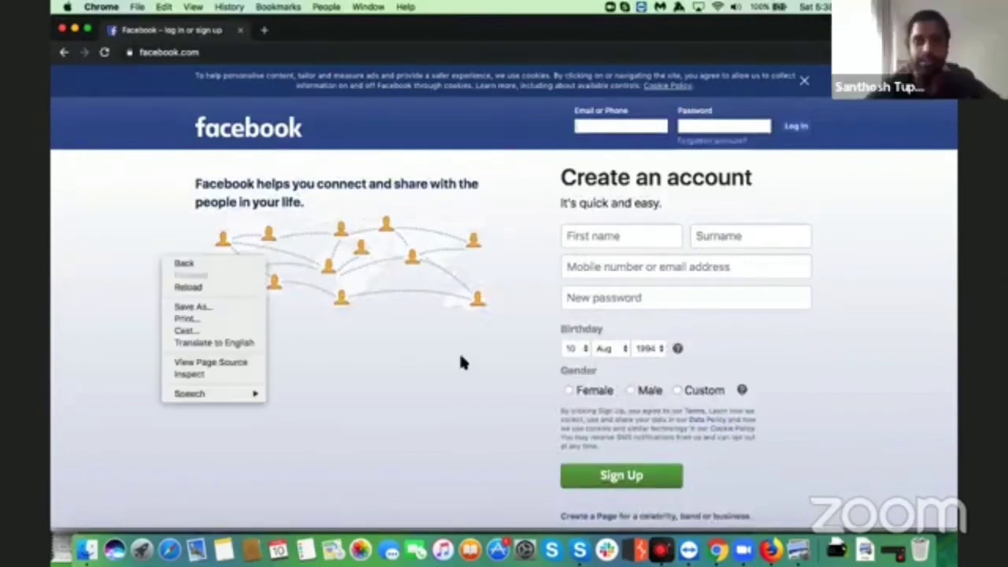
left_click(596, 226)
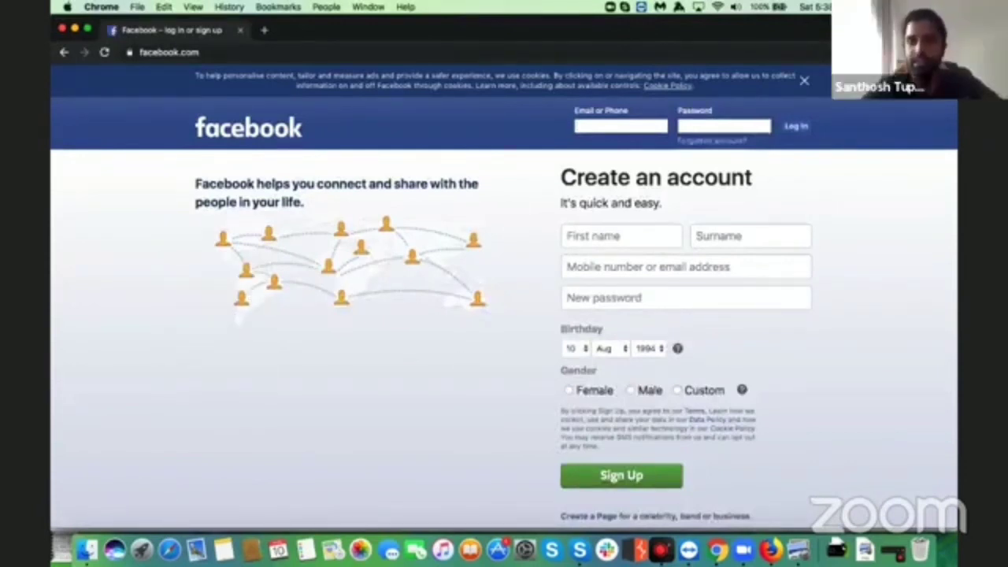
right_click(93, 353)
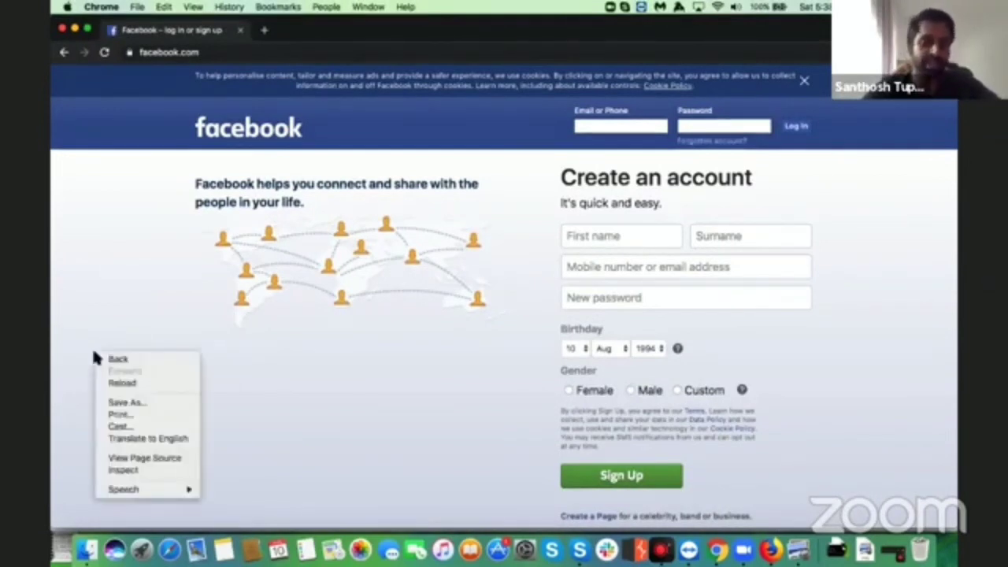
- Inspect the Facebook page, switch to the Console, and highlight the red Stop! warning
left_click(165, 472)
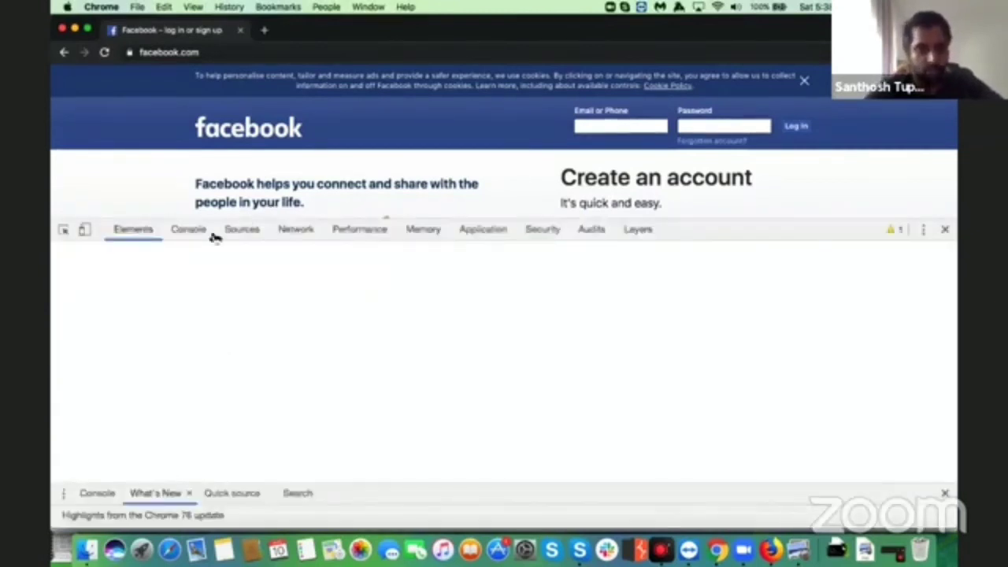
left_click(189, 229)
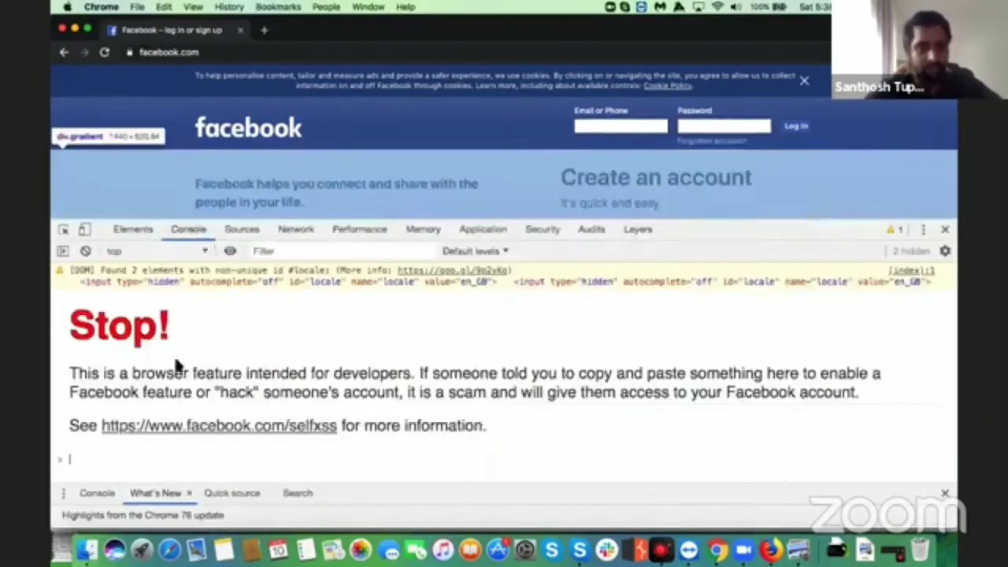
left_click_drag(75, 330, 914, 394)
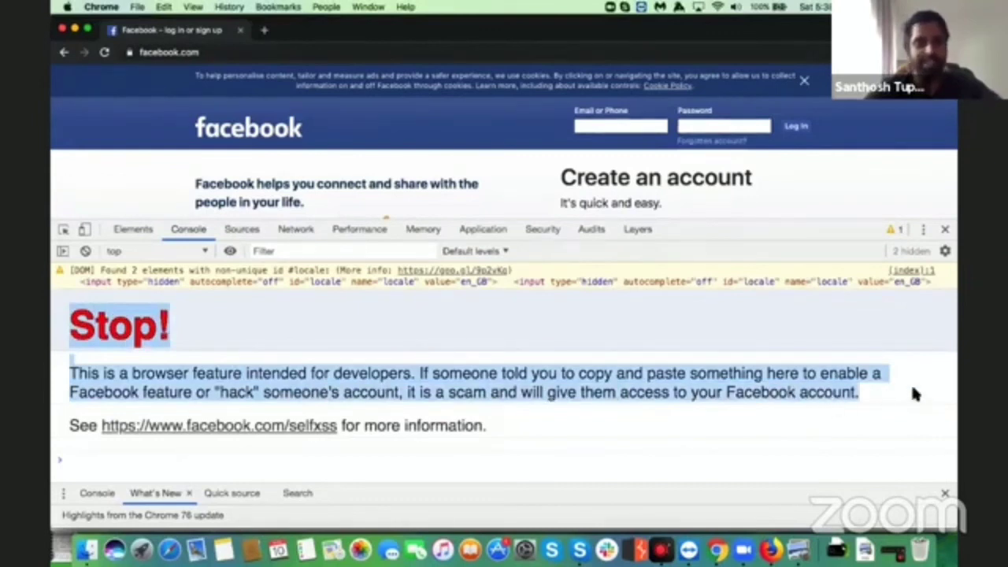
left_click(911, 394)
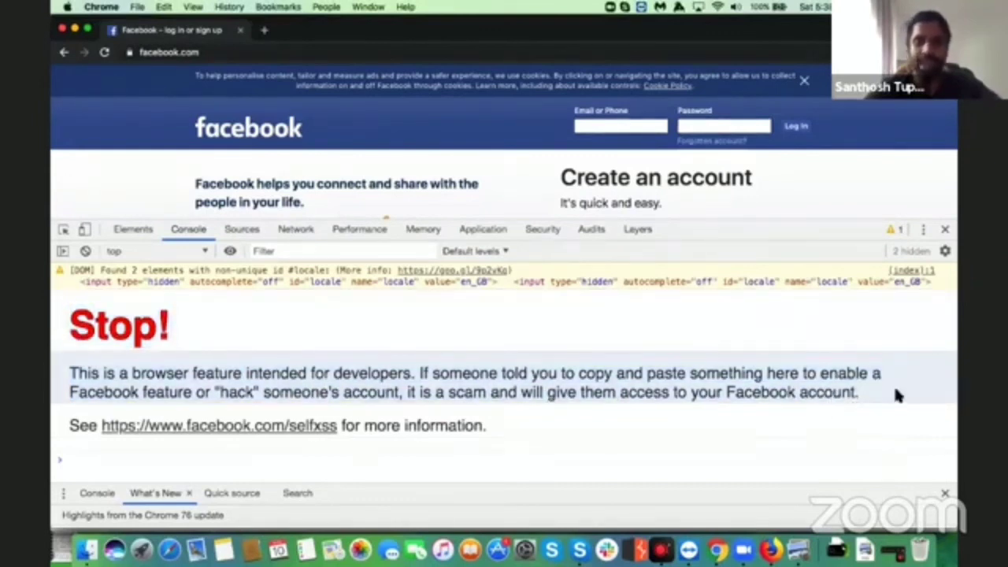
left_click_drag(892, 393, 67, 370)
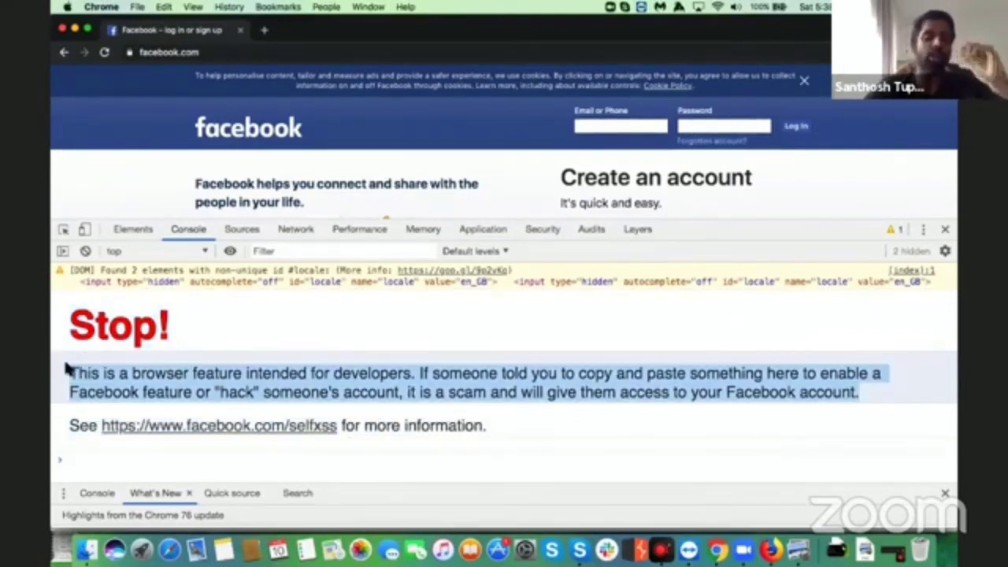
- Type gibberish into the console input, then erase it
left_click(189, 229)
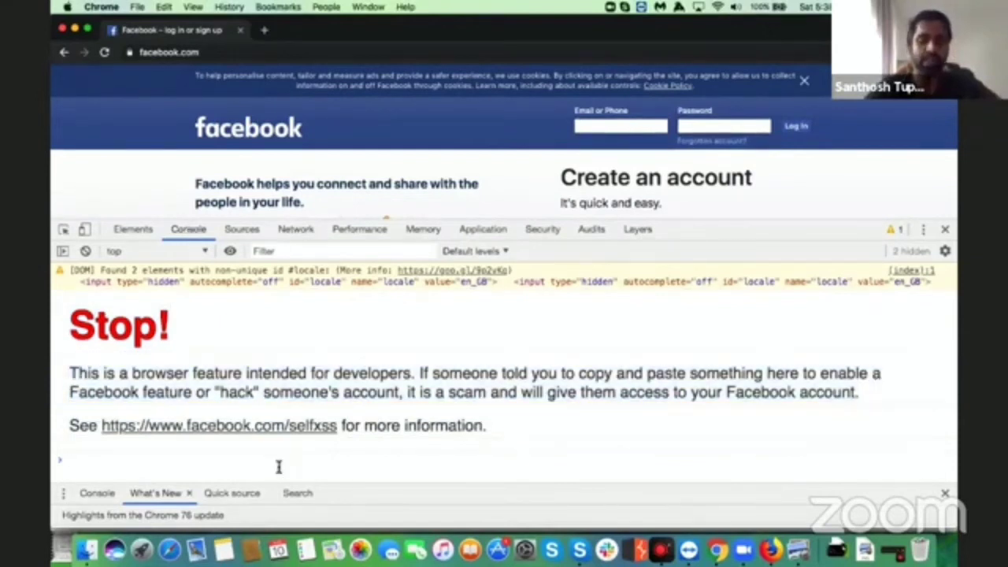
type("daskljsaldjkas")
key("super+BackSpace")
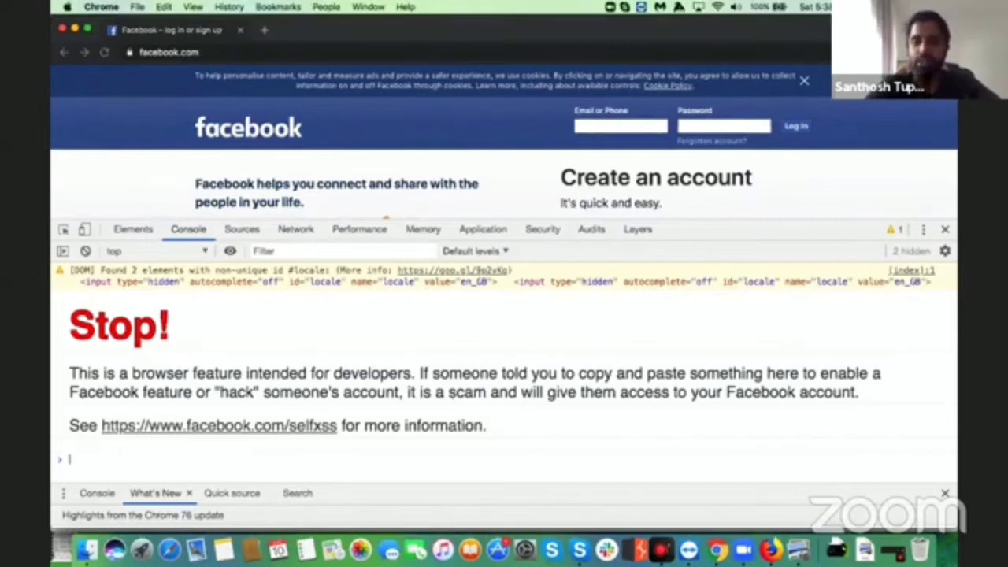
left_click(947, 229)
- Close the developer tools panel on the Facebook page
left_click(948, 229)
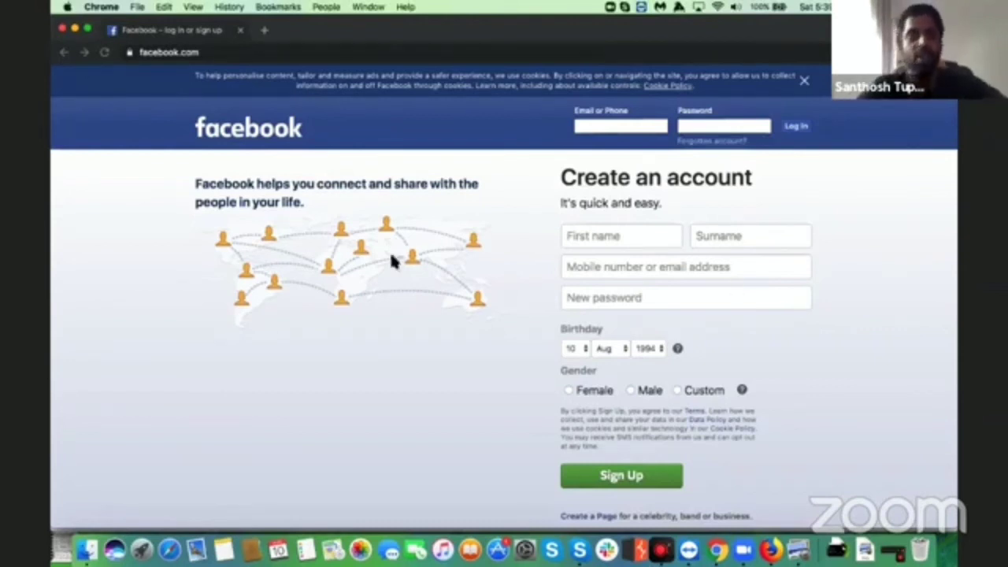
- Search 'naughty string' and open blns.txt in the big-list-of-naughty-strings GitHub repository
left_click(247, 50)
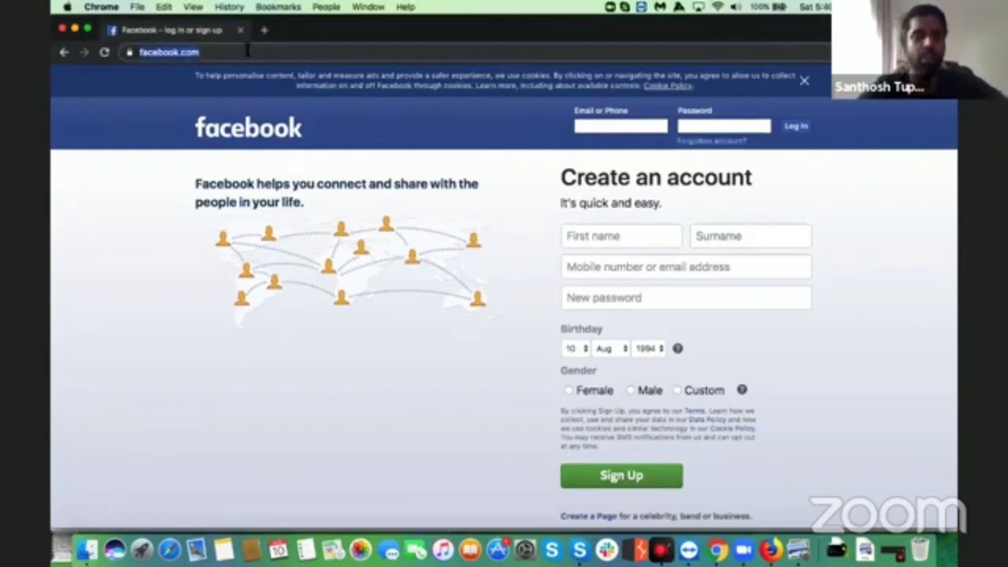
type("naugh")
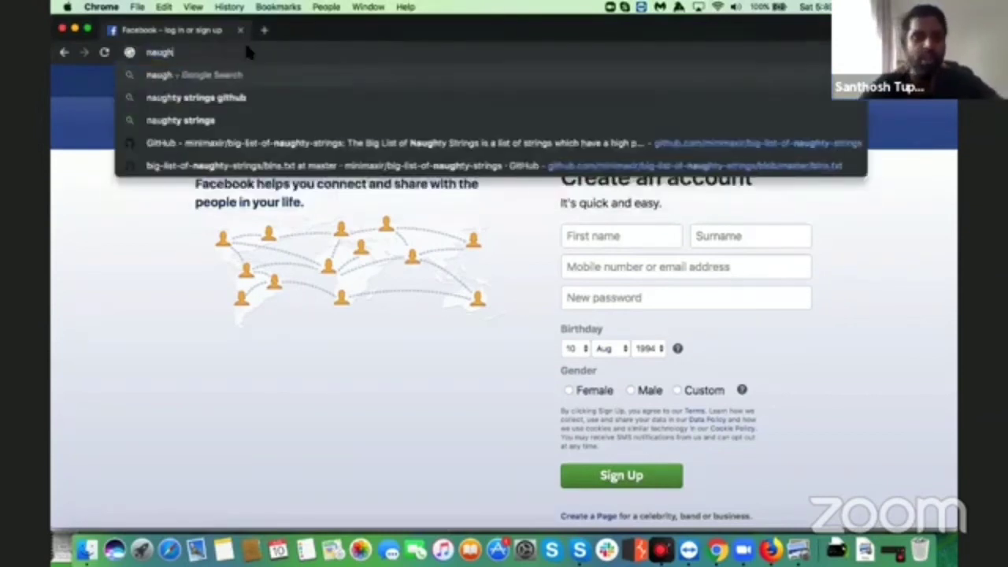
type("ty string")
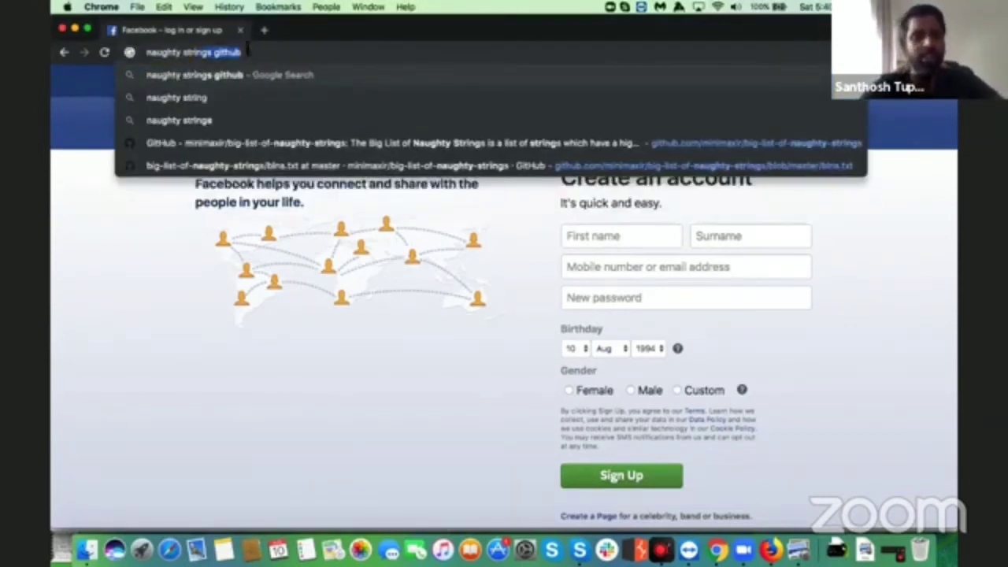
key("Return")
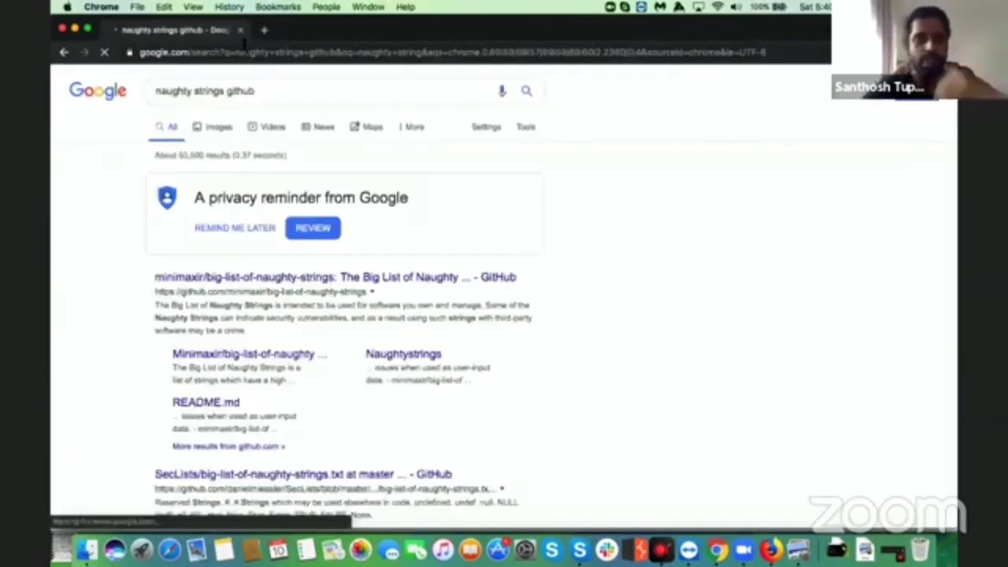
left_click(289, 277)
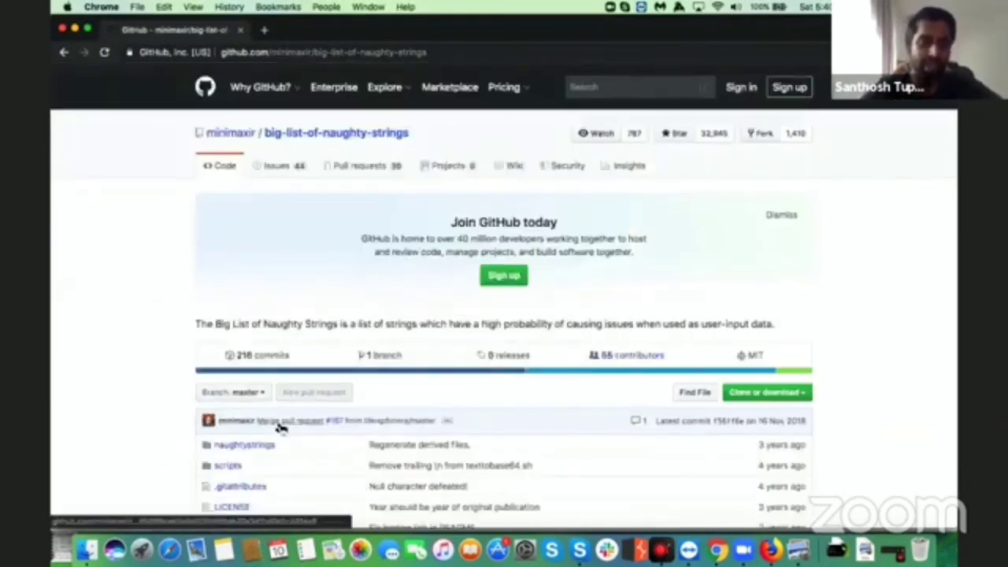
scroll(280, 425, "down", 5)
left_click(224, 376)
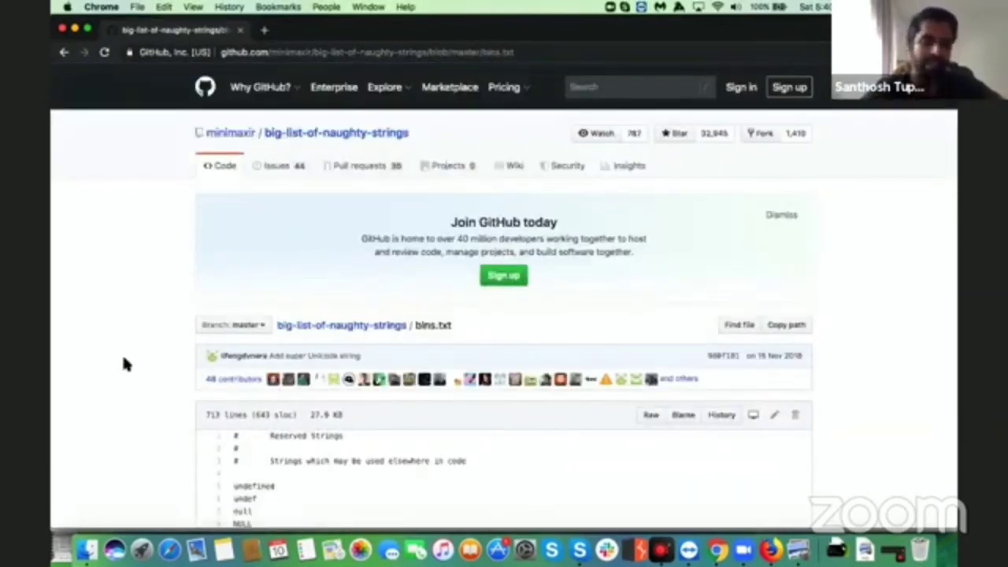
- Scroll blns.txt down to the <IMG SRC> XSS strings just above SQL Injection
scroll(124, 359, "down", 20)
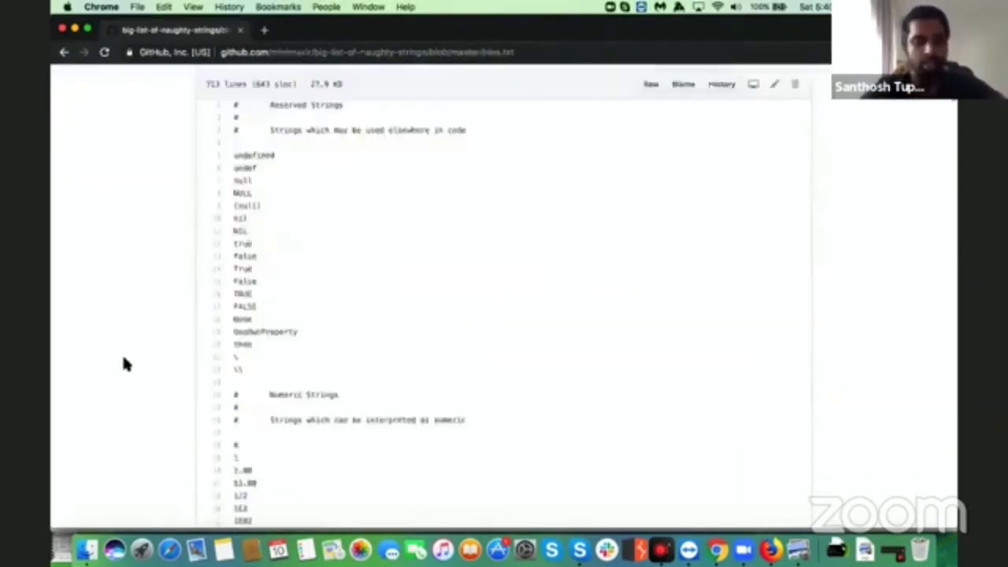
scroll(123, 363, "down", 20)
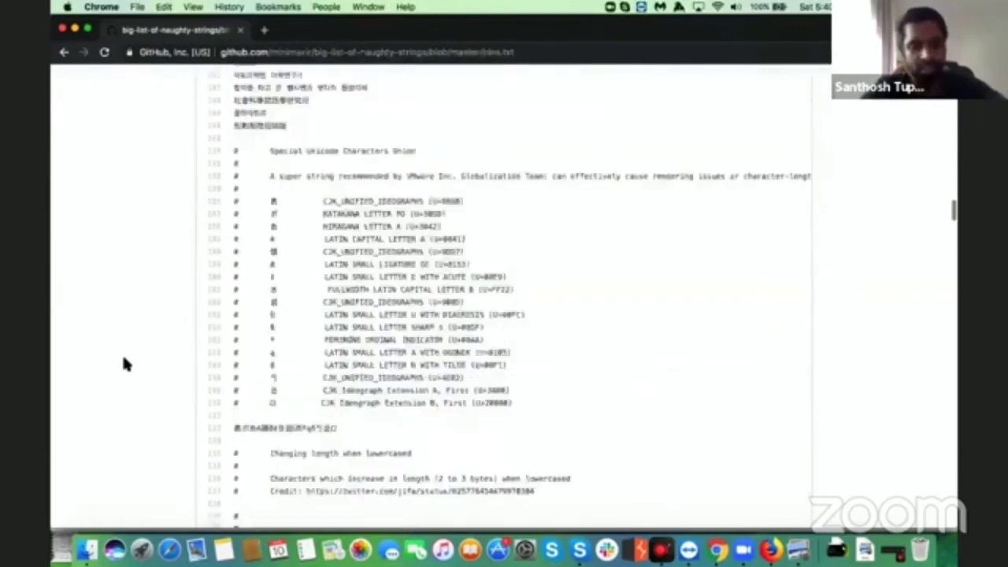
scroll(124, 364, "down", 20)
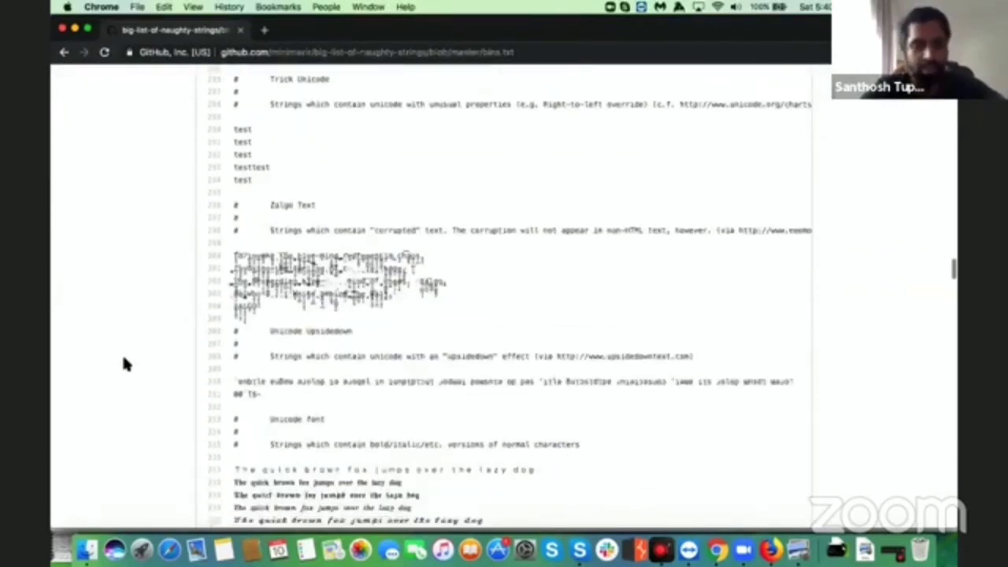
scroll(124, 363, "down", 15)
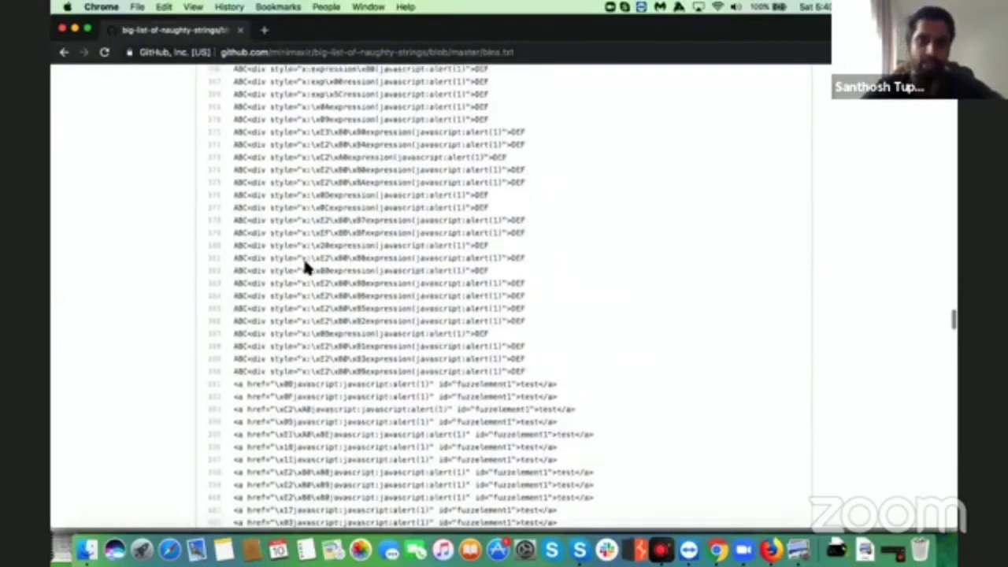
scroll(269, 244, "up", 5)
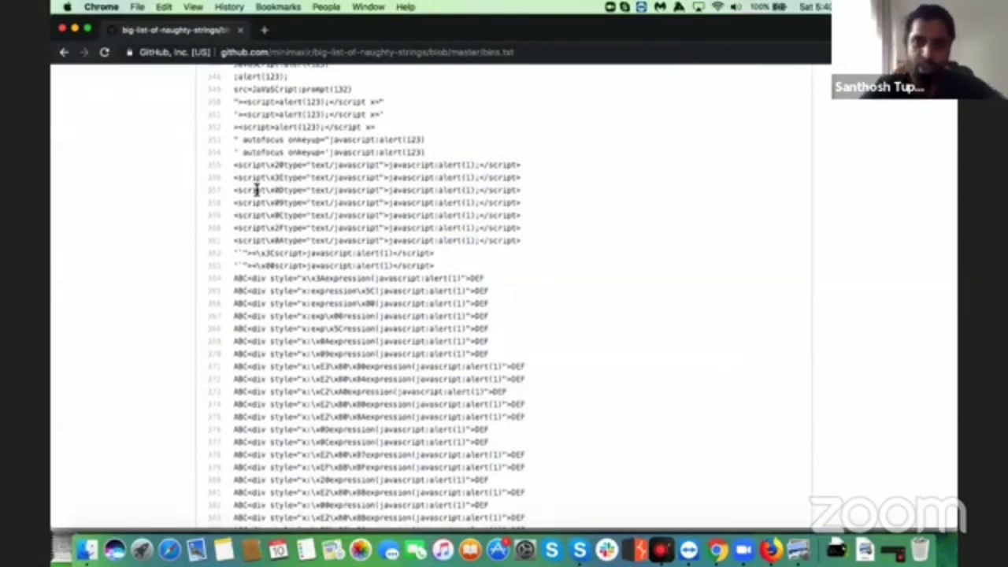
scroll(256, 189, "down", 10)
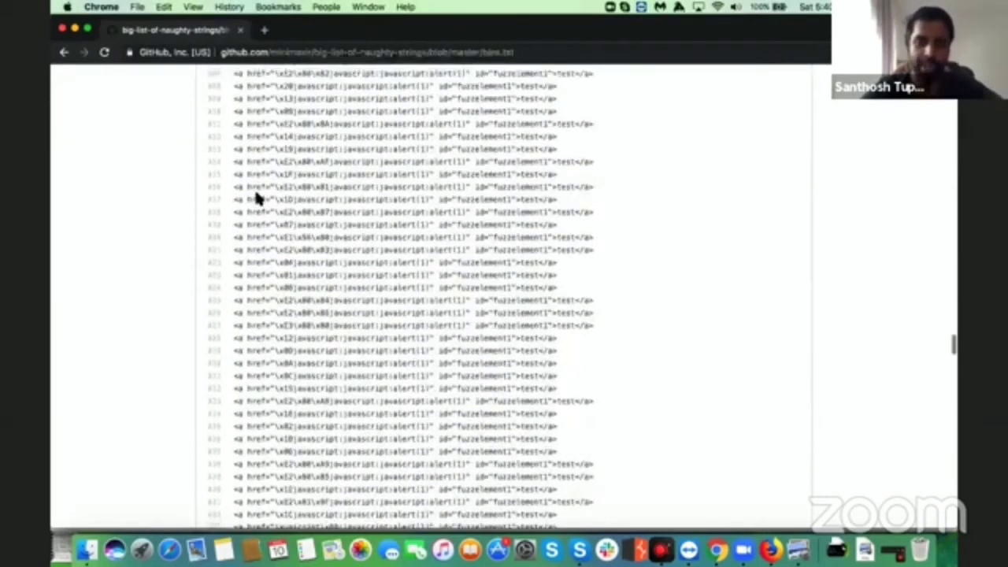
scroll(254, 188, "down", 10)
scroll(255, 192, "down", 10)
scroll(256, 193, "down", 5)
scroll(254, 195, "up", 6)
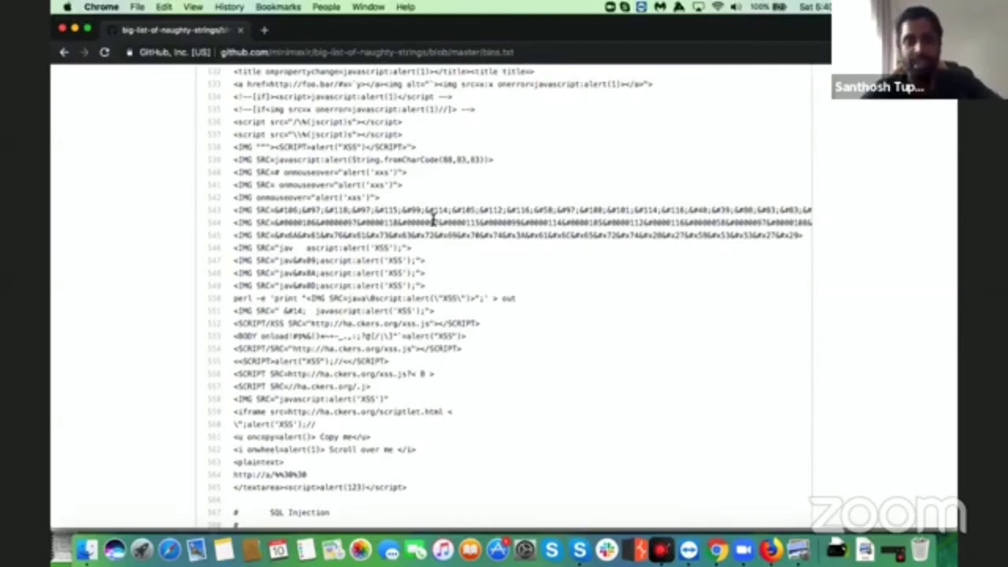
- Select the XSS test strings up to line 534, then raise the system volume two notches
left_click(413, 412, "shift")
left_click_drag(277, 69, 292, 132)
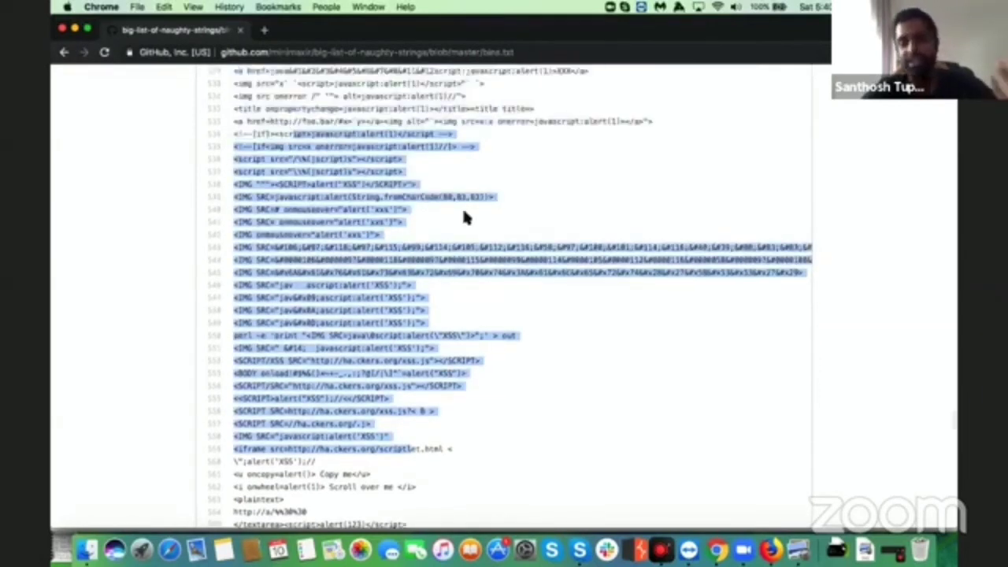
left_click(462, 213)
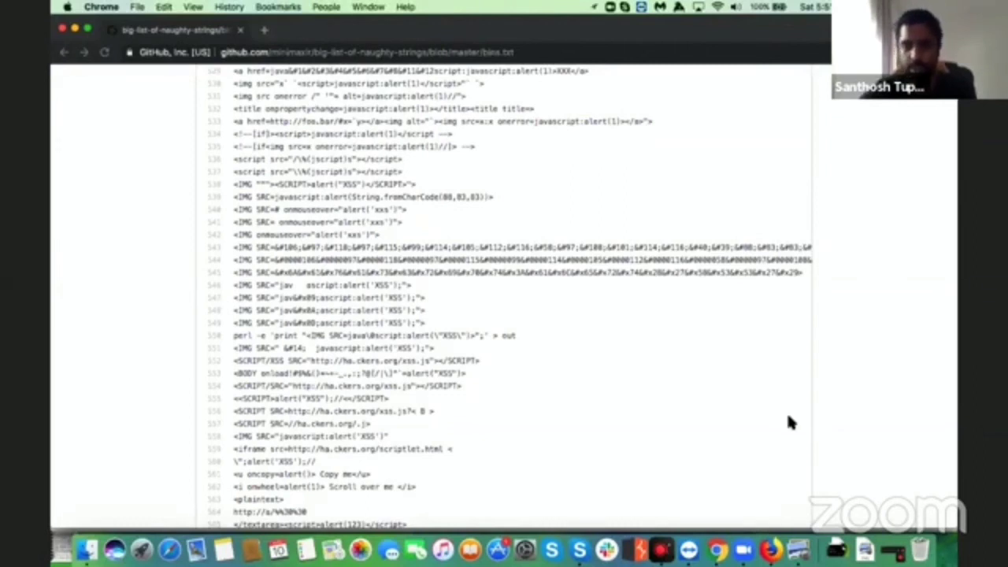
key("XF86AudioRaiseVolume")
key("XF86AudioRaiseVolume")
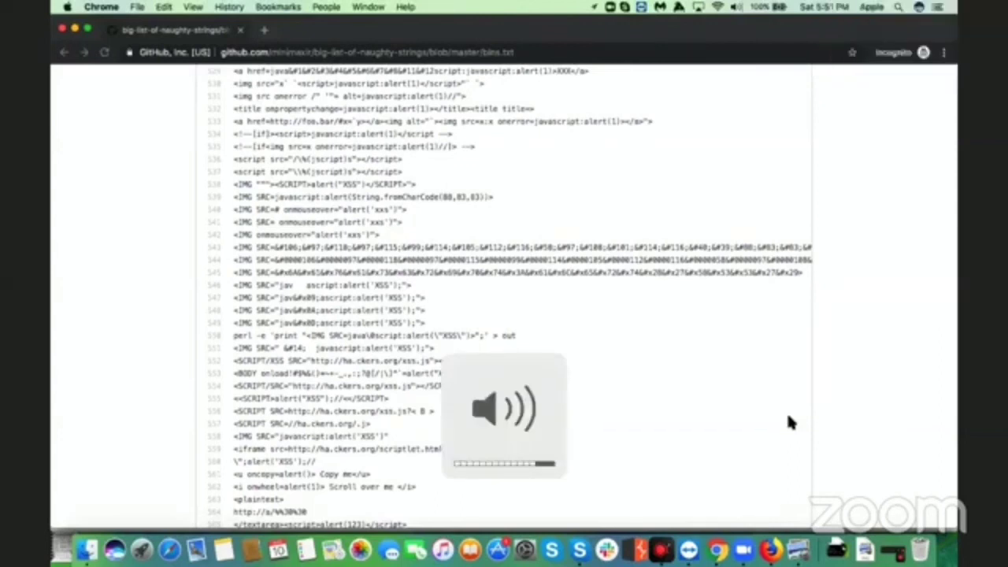
key("XF86AudioRaiseVolume")
key("XF86AudioRaiseVolume")
key("XF86AudioRaiseVolume")
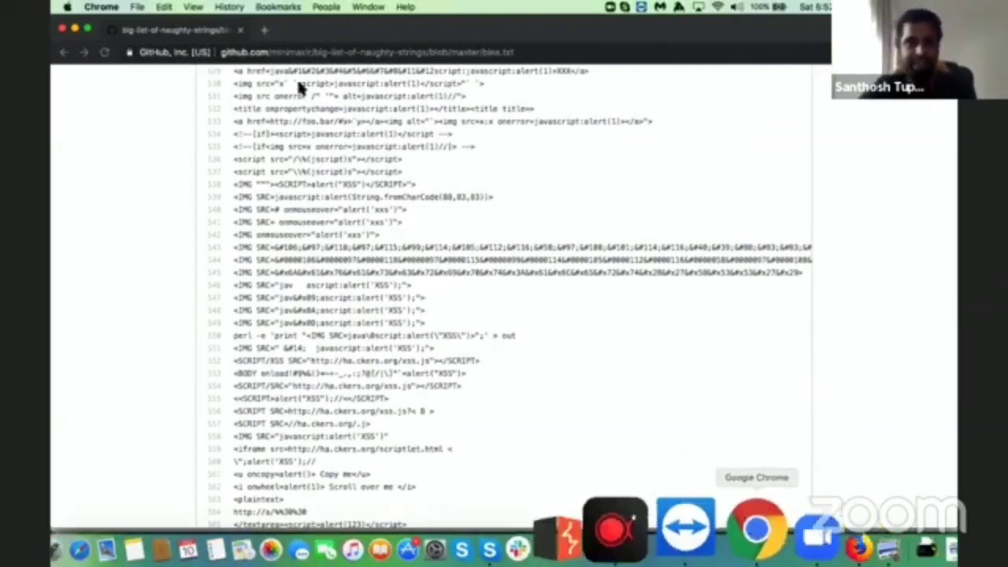
- Open a new tab and go to YouTube
left_click(265, 32)
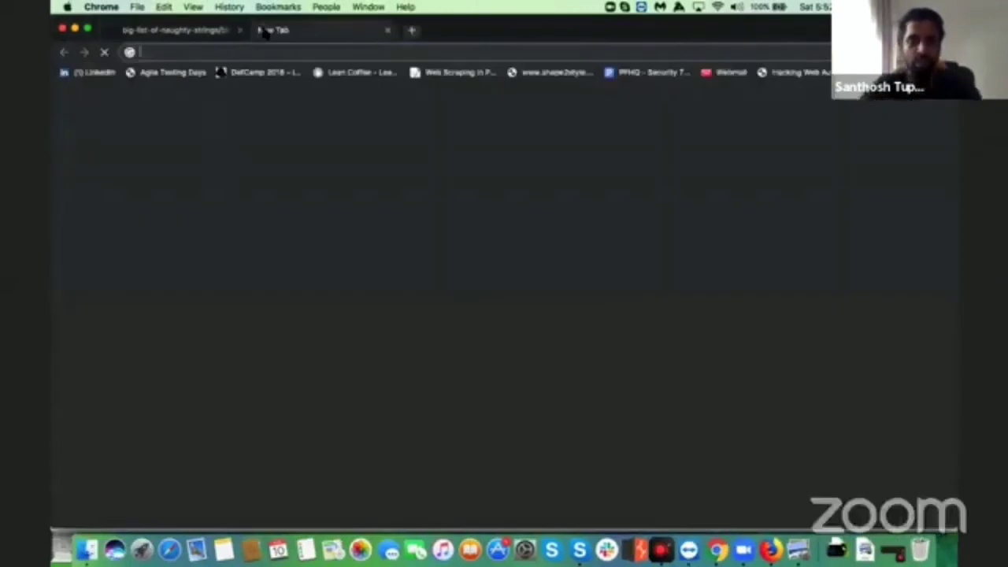
type("yout")
key("Return")
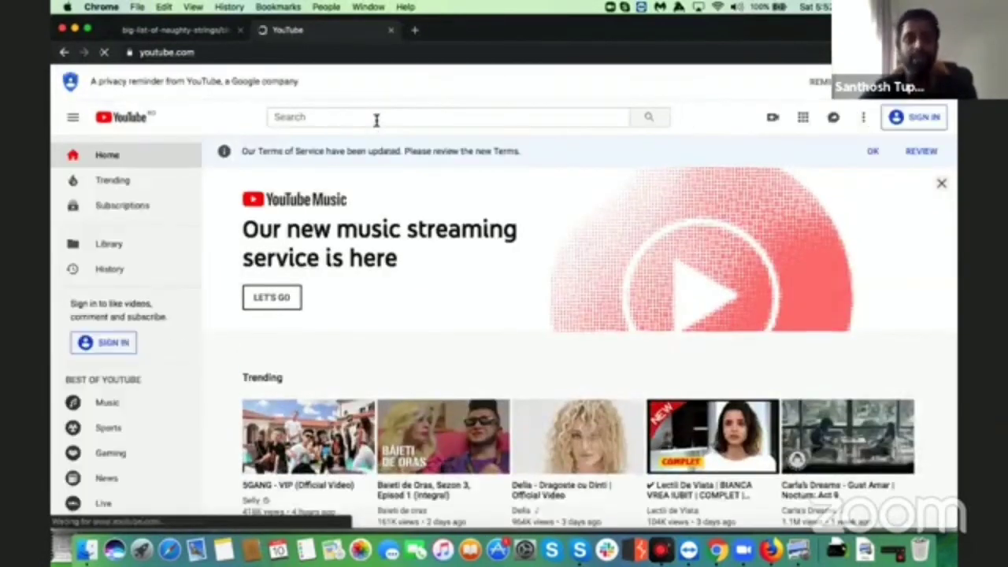
- Search YouTube for 'cybersecurity' followed by the presenter's name
left_click(377, 118)
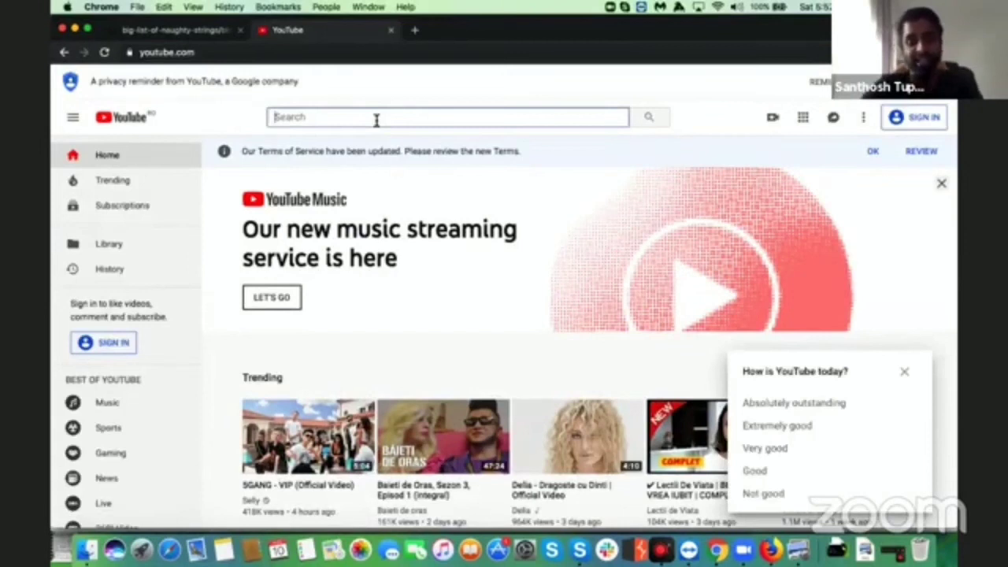
type("sec")
key("BackSpace")
key("BackSpace")
key("BackSpace")
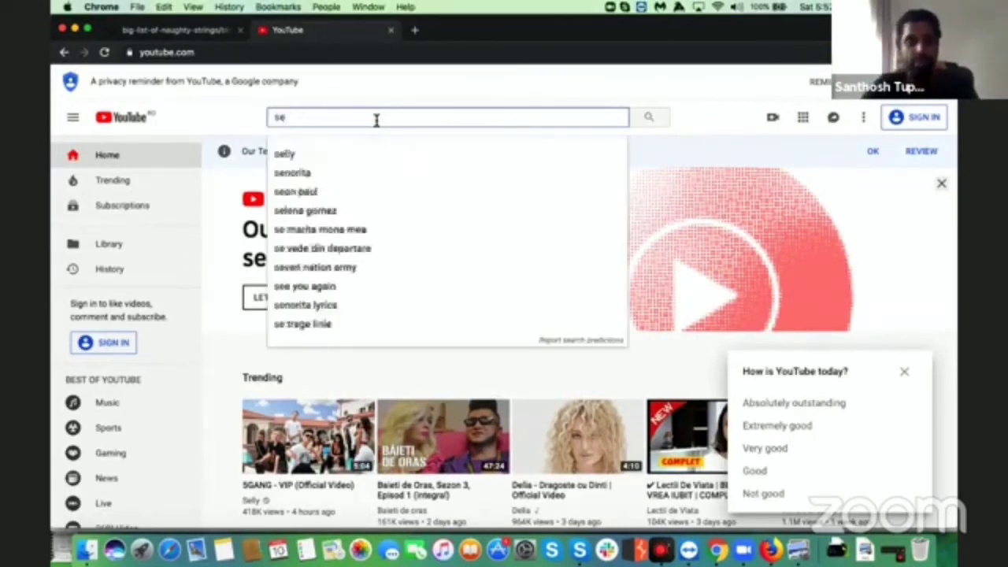
type("cybers")
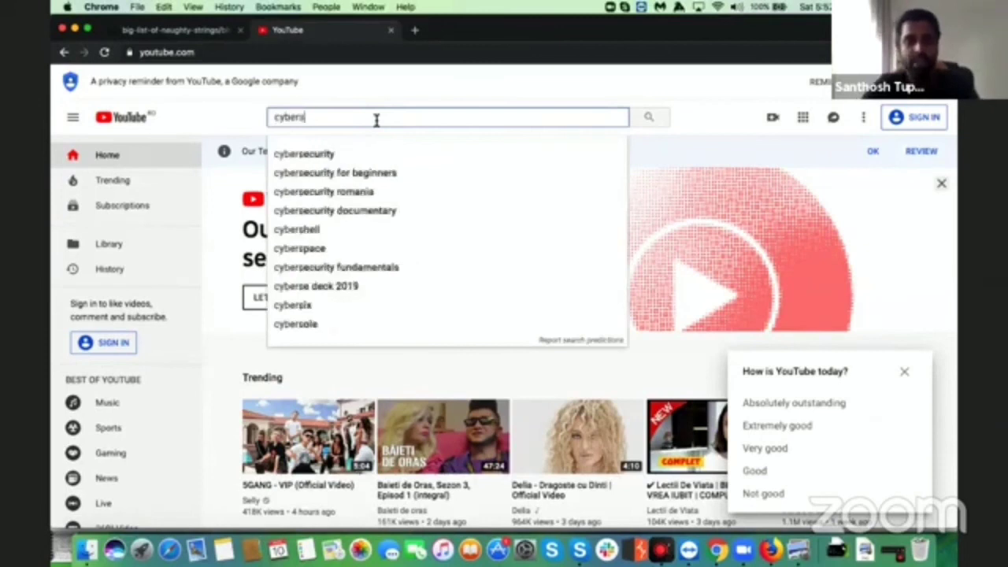
type("ecurity sa")
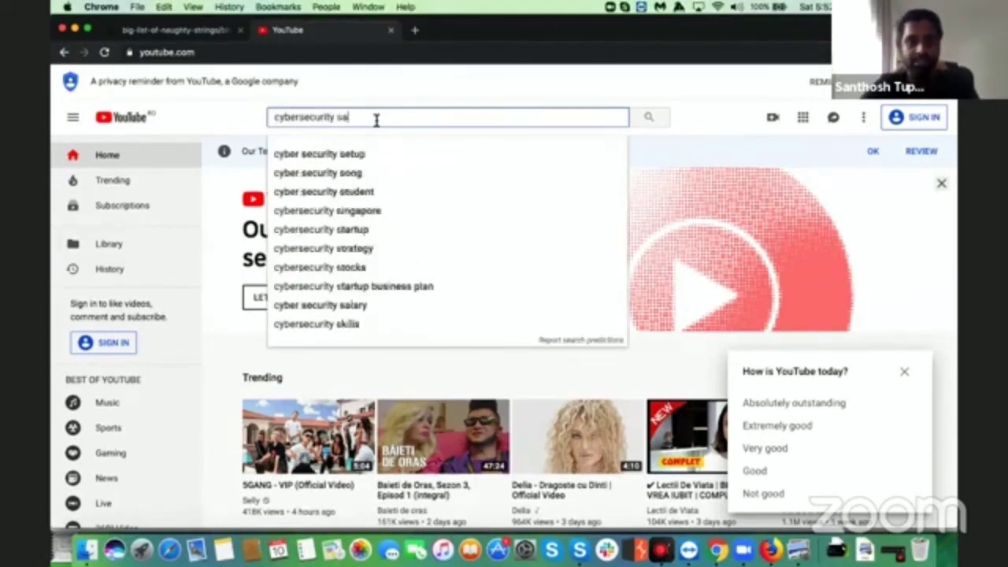
type("nthosh tuppad")
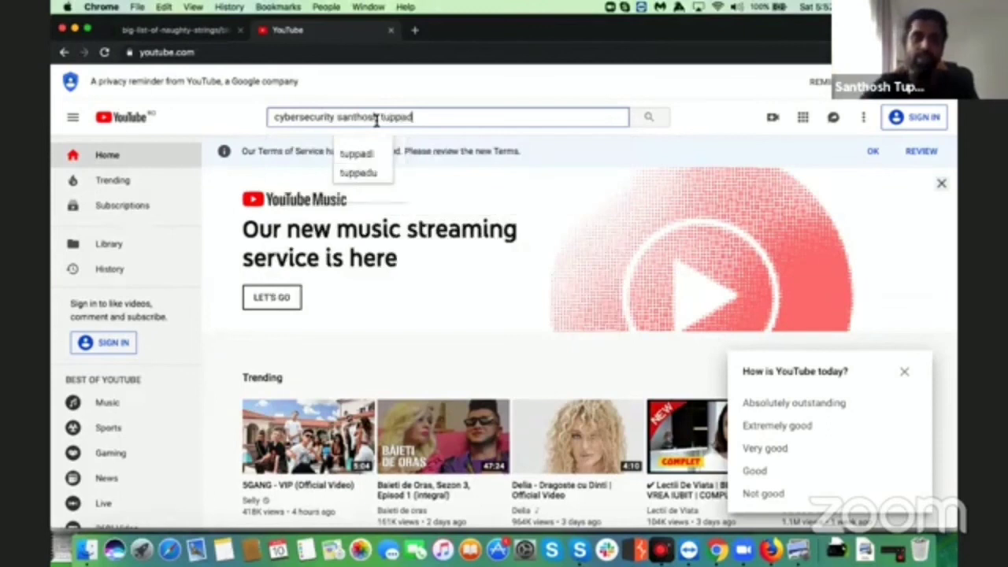
key("Return")
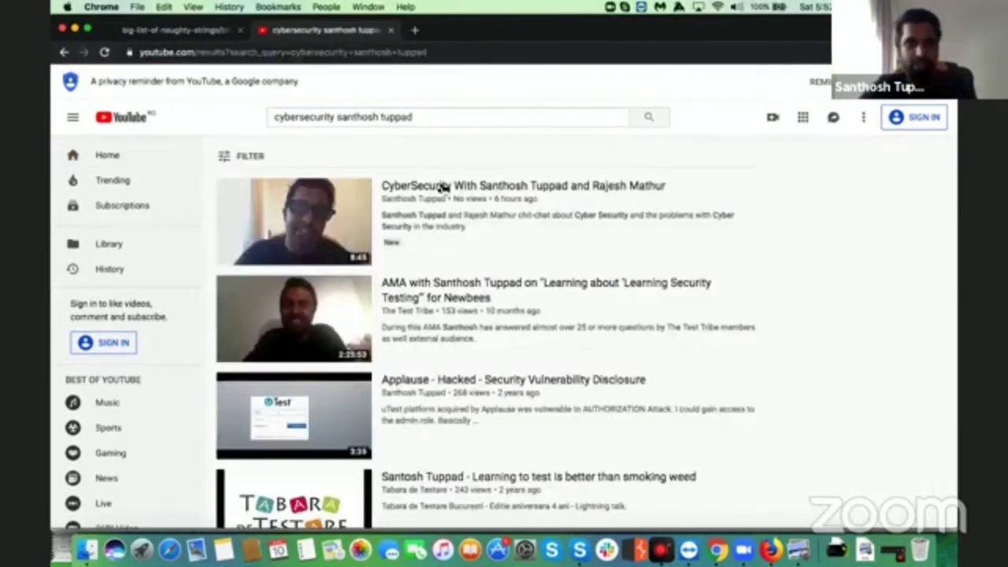
left_click(440, 184)
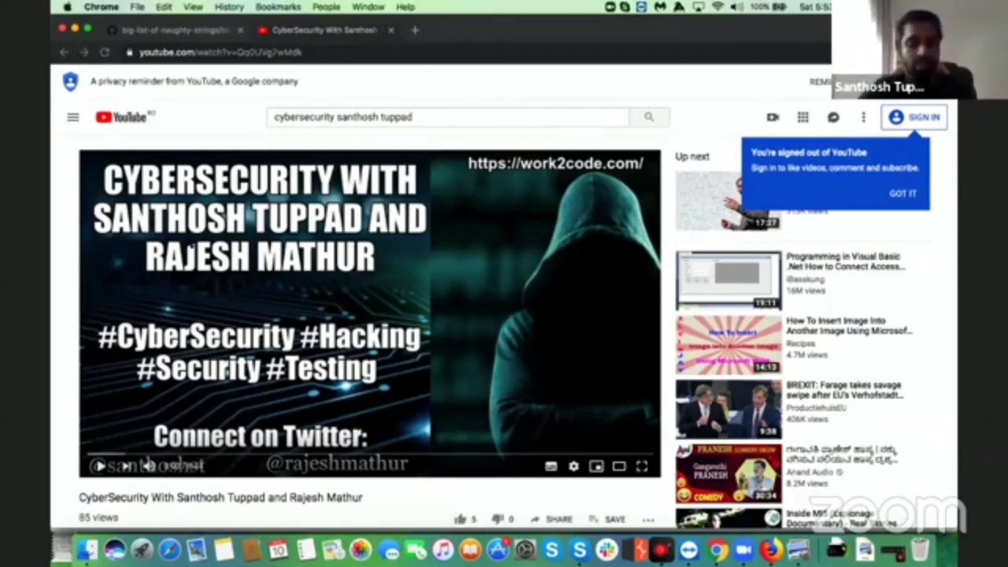
scroll(232, 244, "down", 2)
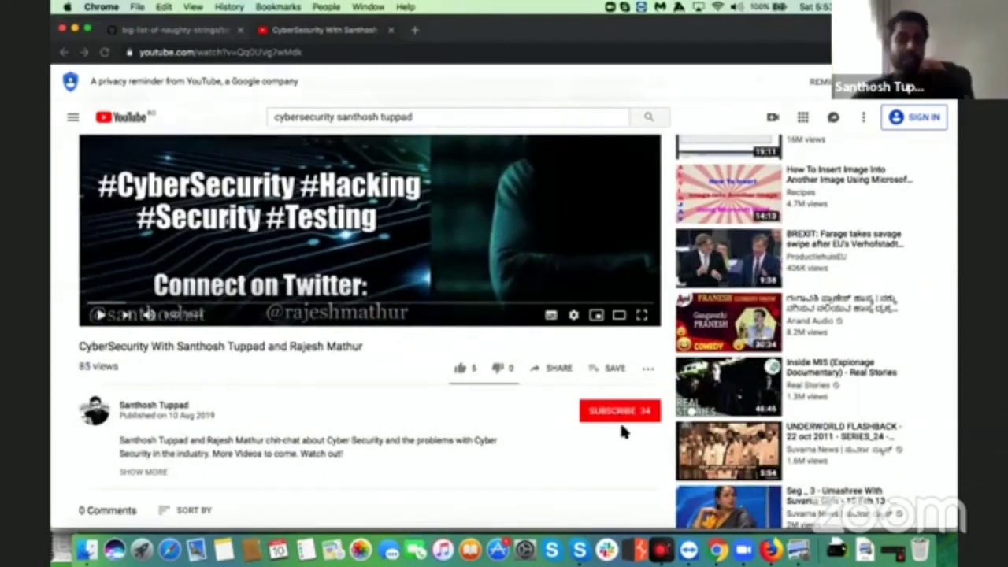
scroll(621, 431, "up", 2)
scroll(621, 431, "down", 3)
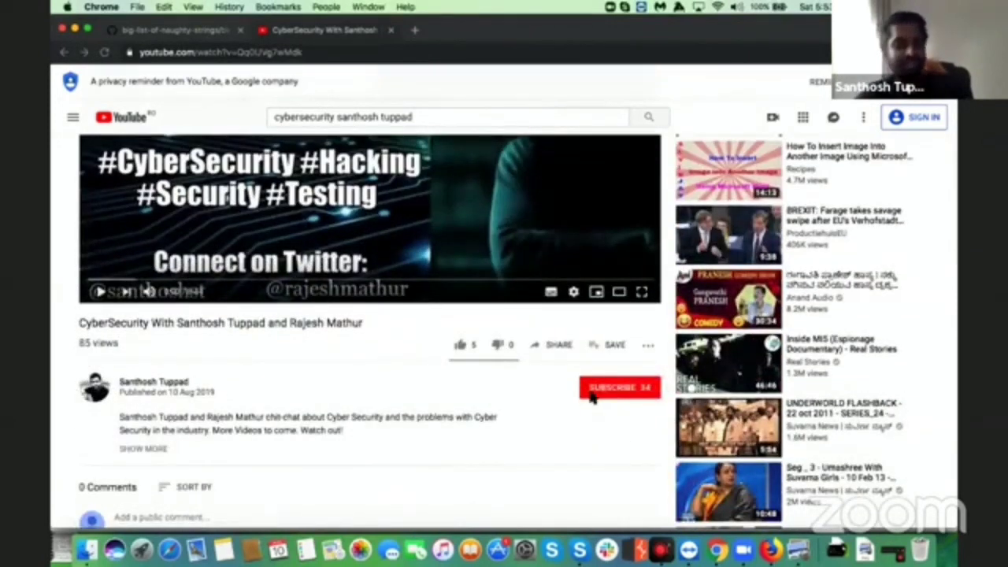
scroll(497, 339, "up", 1)
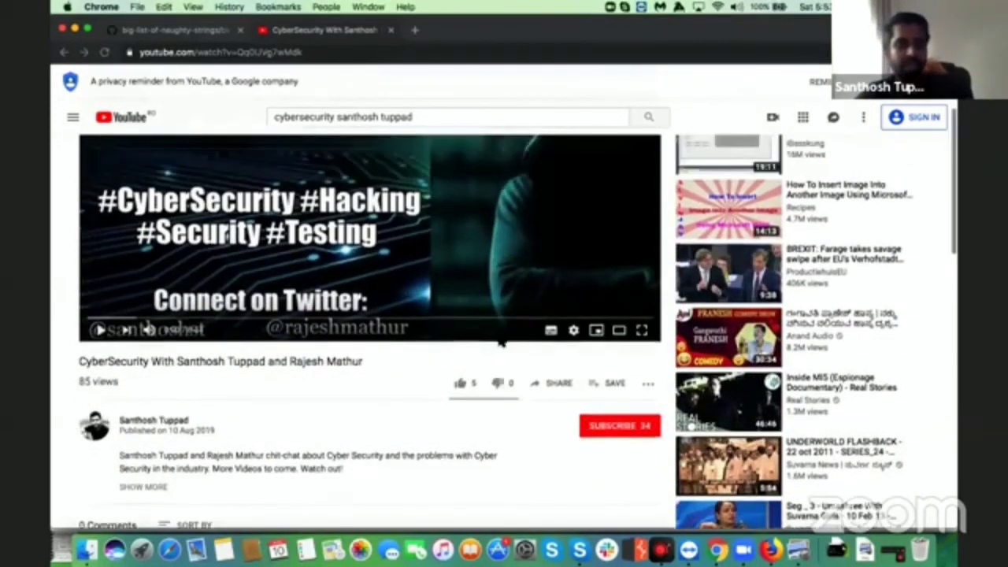
scroll(206, 369, "up", 2)
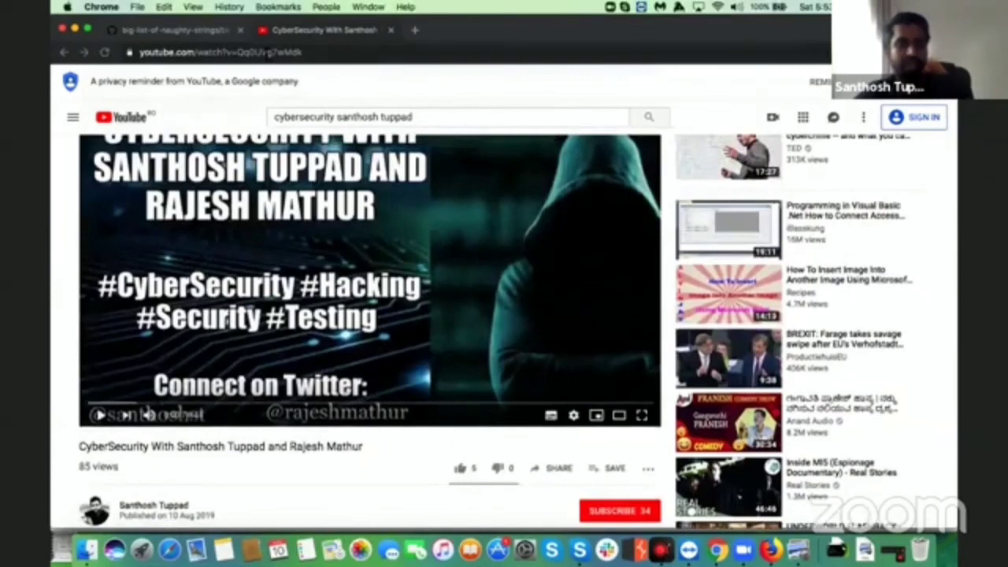
left_click(266, 55)
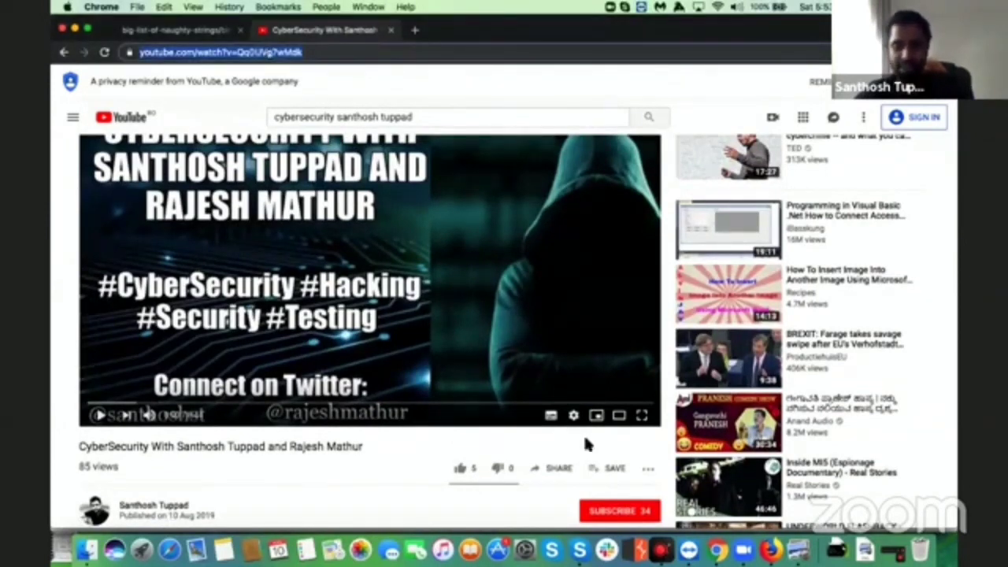
scroll(585, 441, "down", 2)
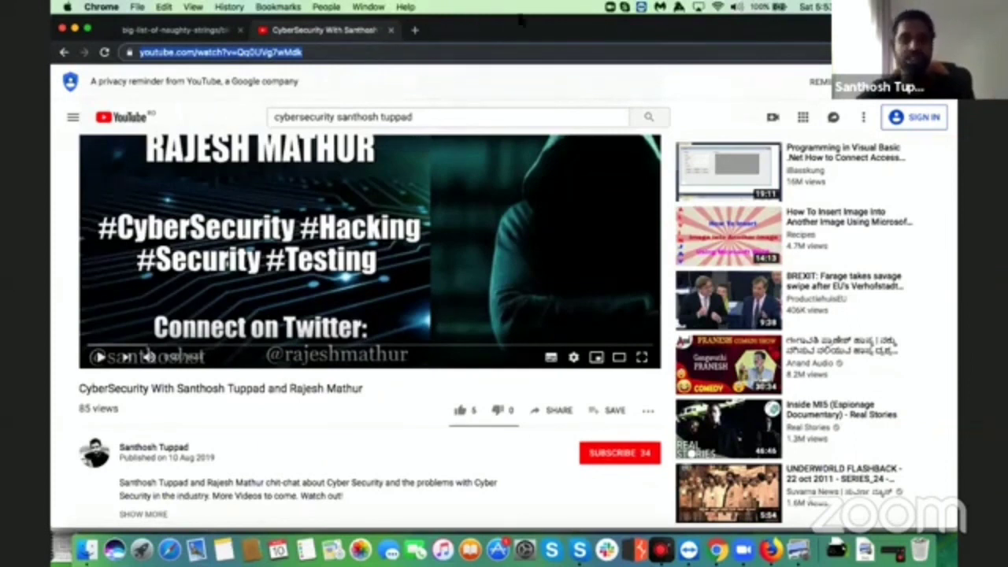
left_click(768, 74)
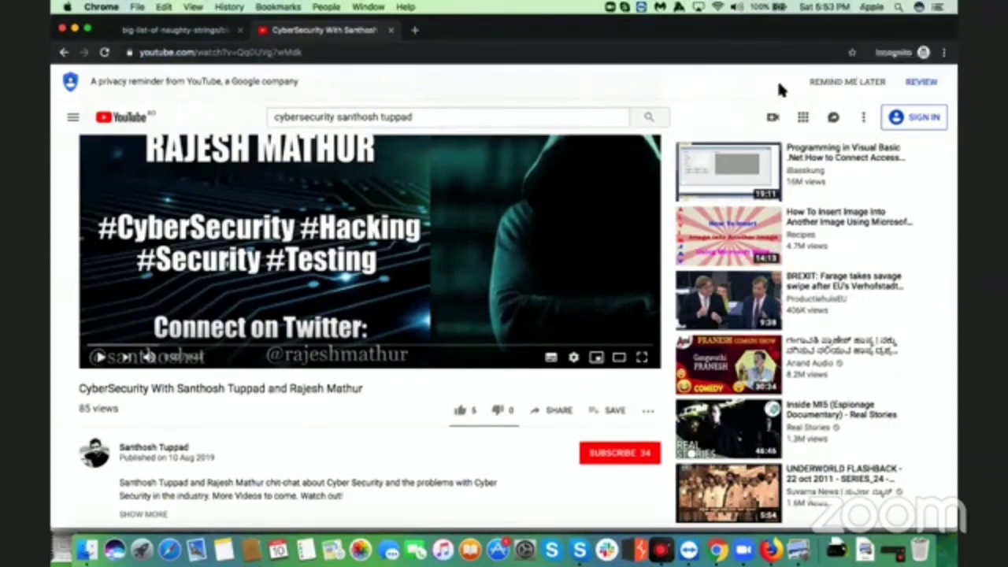
left_click(744, 551)
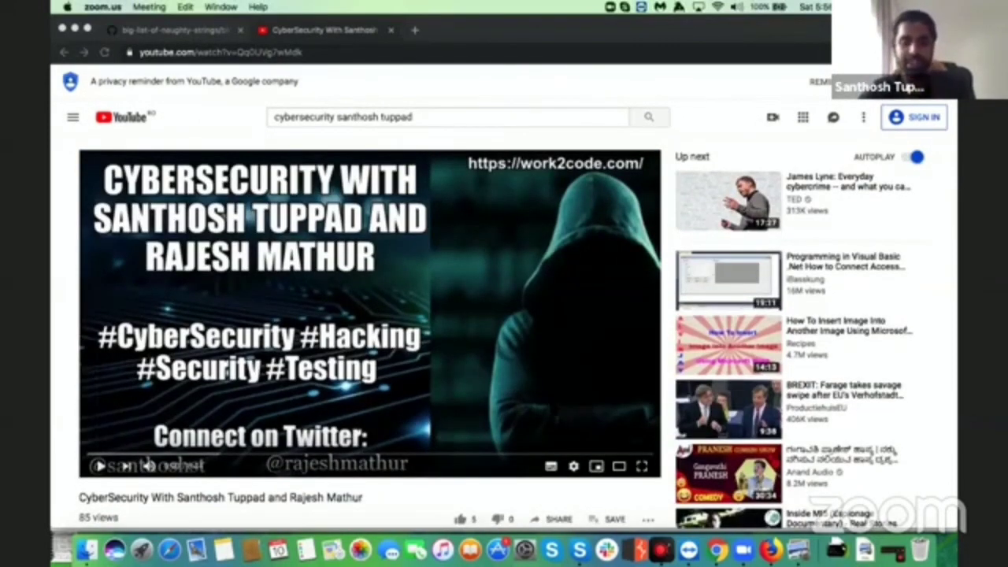
scroll(556, 407, "down", 4)
scroll(555, 407, "up", 4)
scroll(549, 407, "down", 5)
scroll(220, 385, "up", 1)
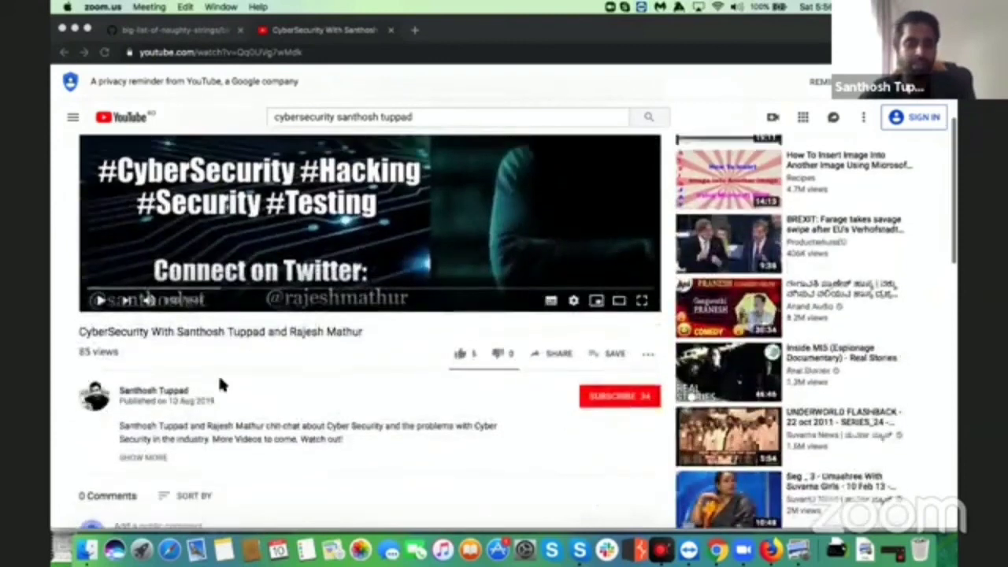
left_click(160, 390)
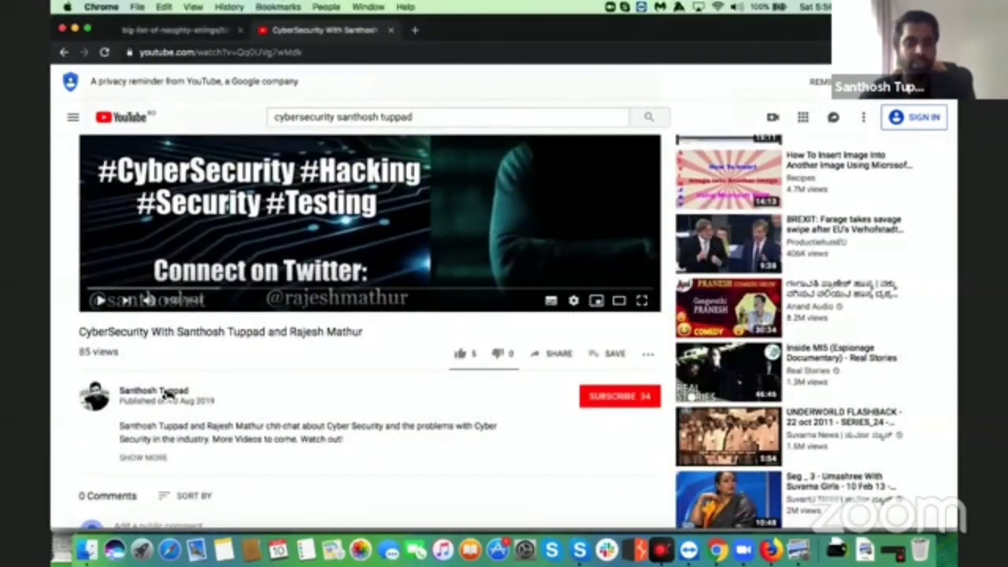
left_click(163, 392)
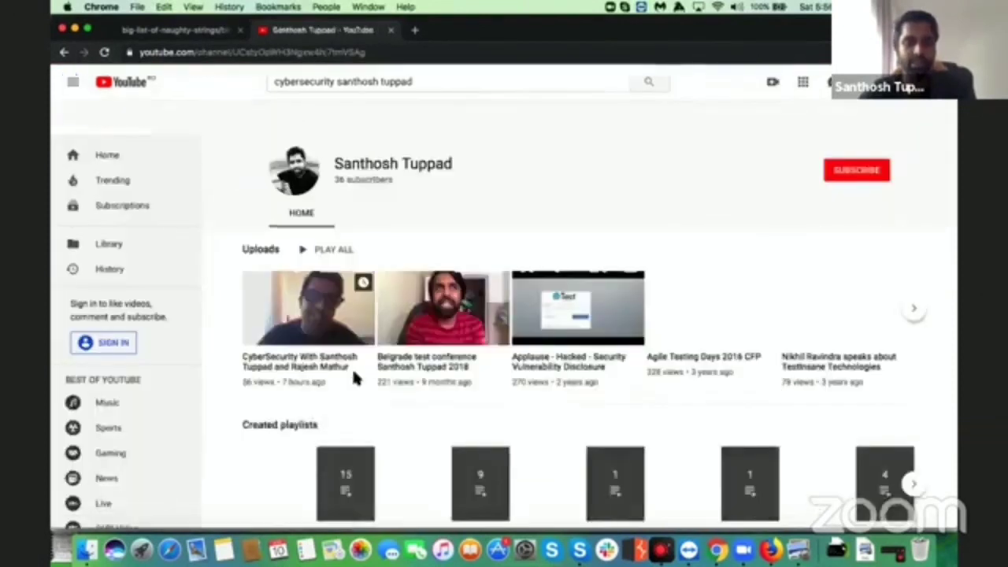
- Play 'Applause - Hacked - Security Vulnerability Disclosure' from the channel's uploads
scroll(380, 411, "down", 4)
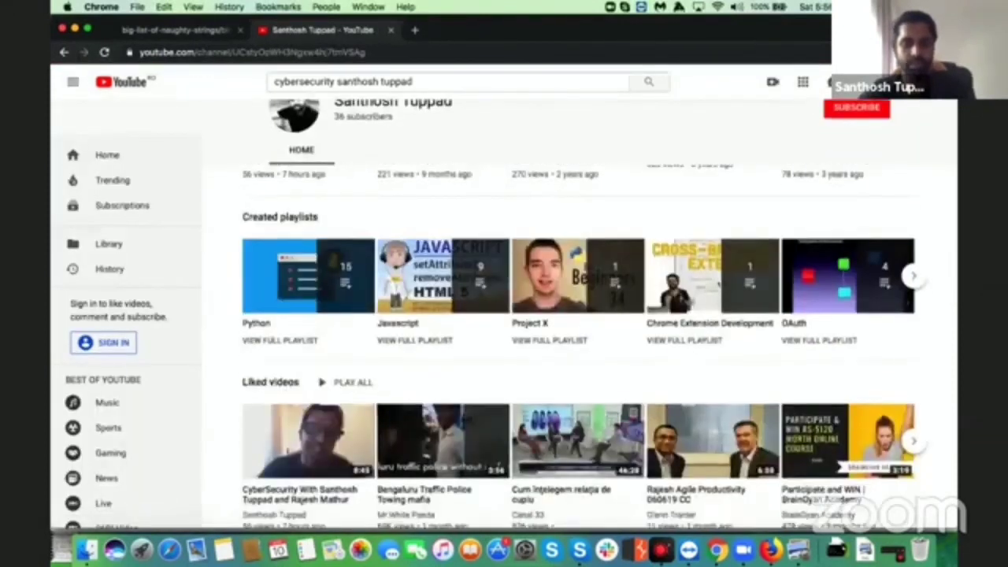
scroll(600, 332, "up", 5)
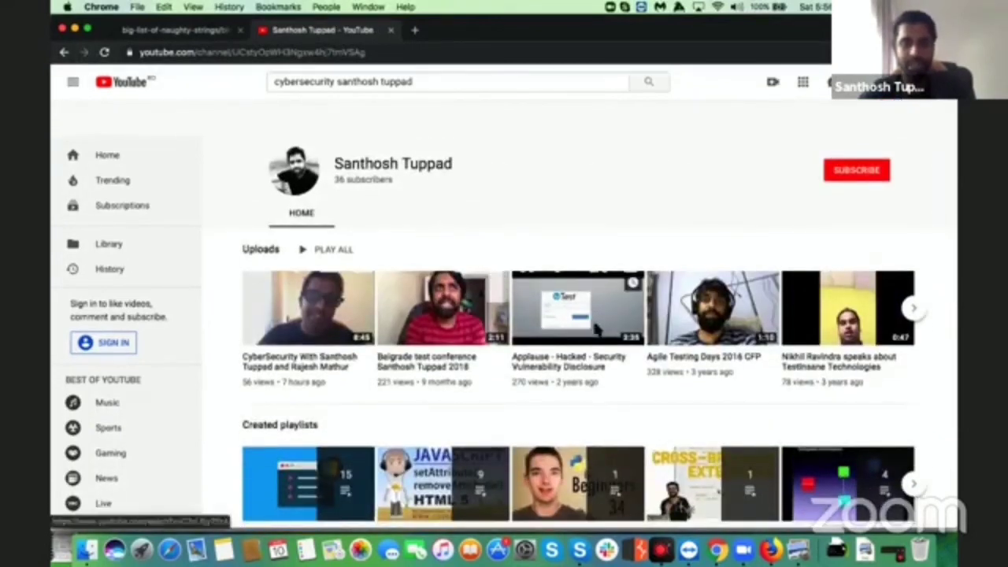
left_click(596, 331)
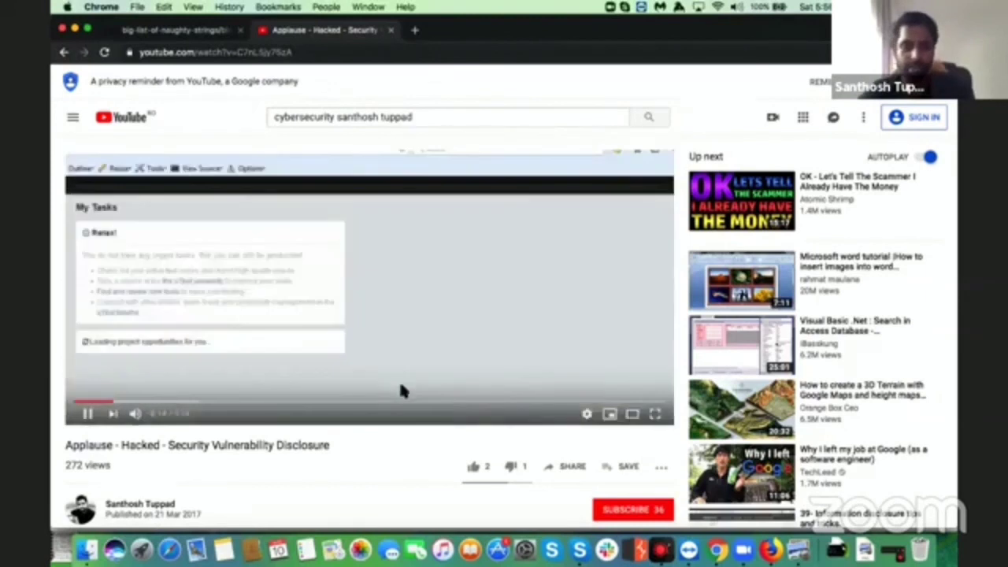
- Seek the video forward in jumps from about 2:18 to about 3:23
left_click(463, 404)
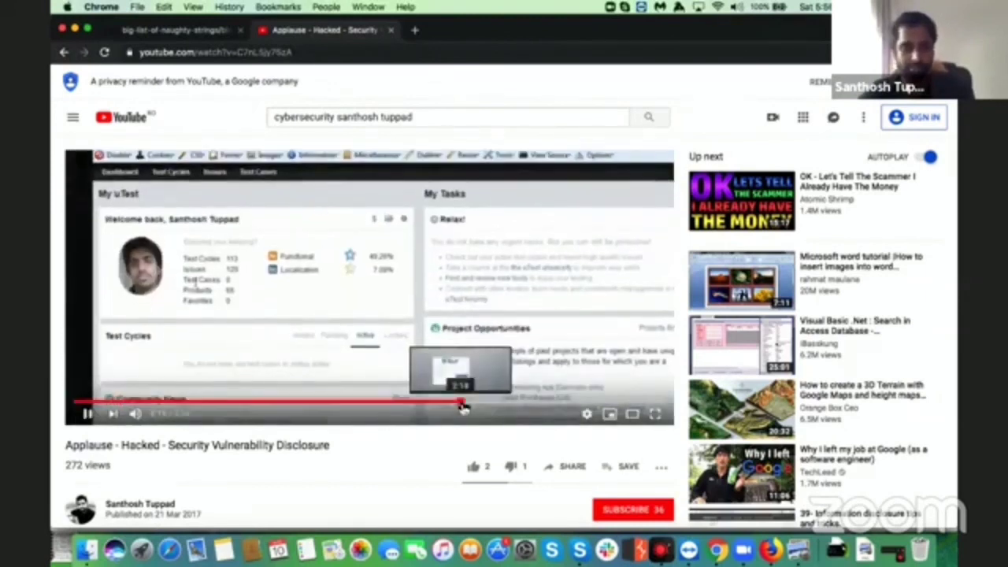
left_click(508, 404)
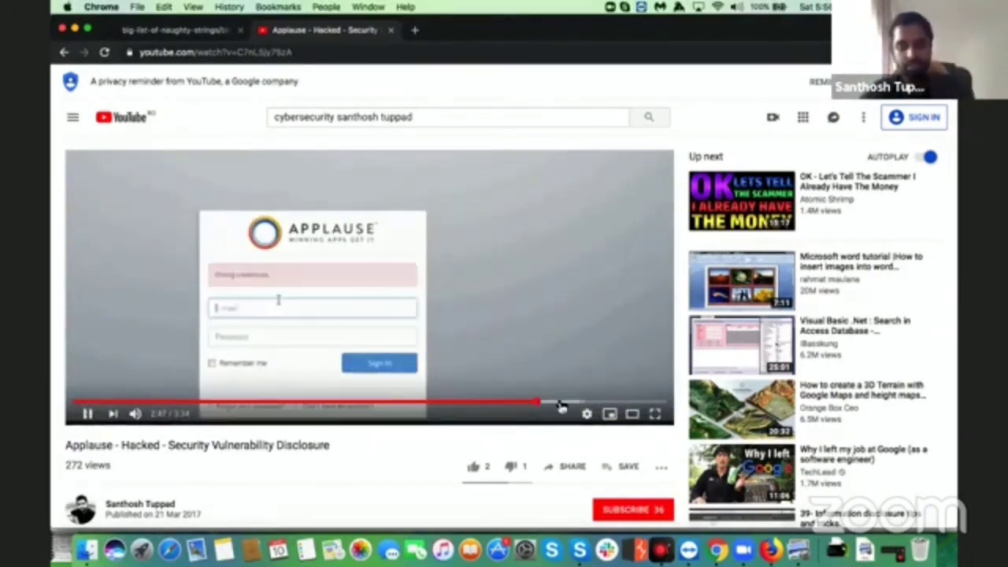
left_click(567, 404)
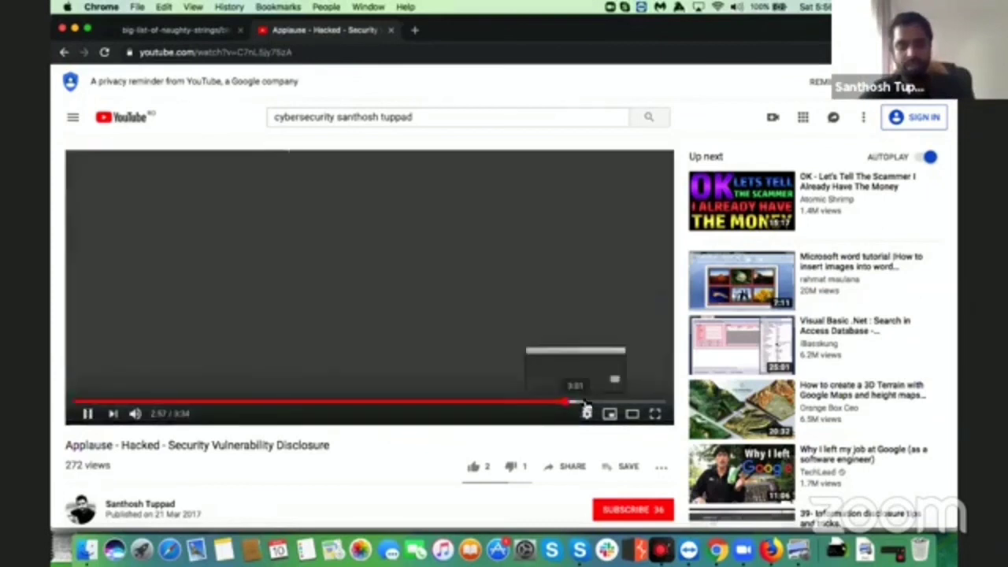
left_click(589, 404)
left_click(609, 404)
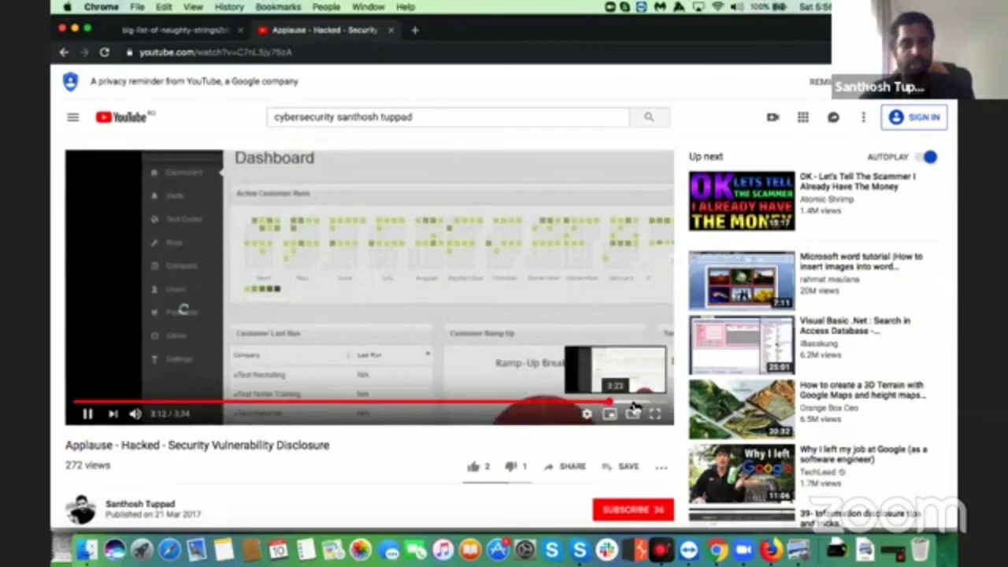
left_click(640, 404)
- Pause the video at 3:22 and minimize the Chrome window
left_click(418, 336)
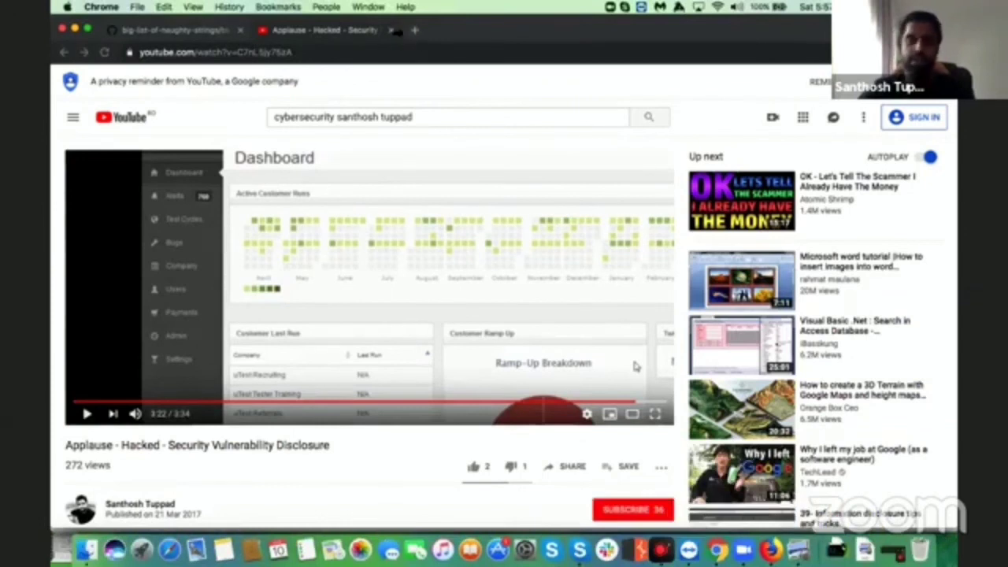
left_click(74, 29)
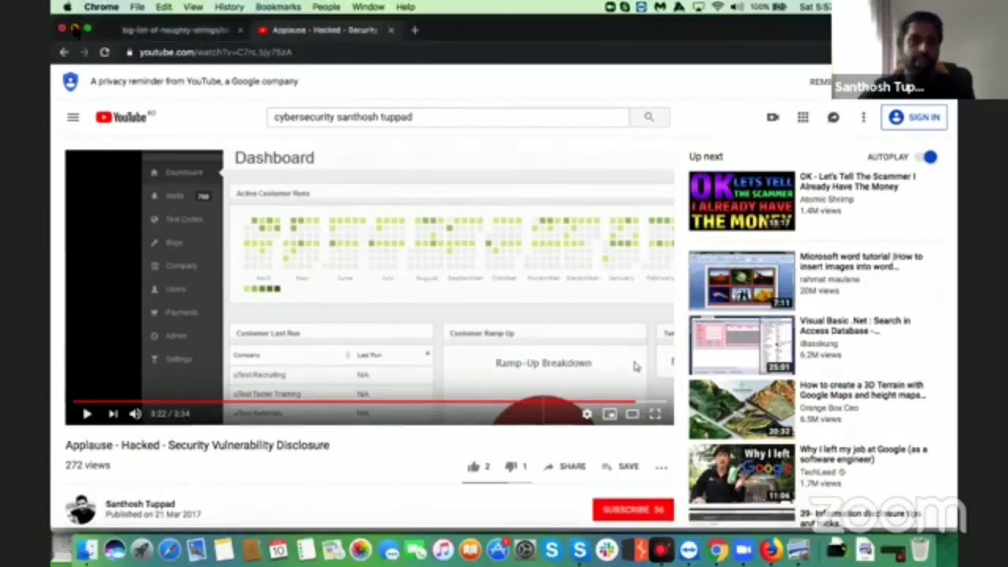
left_click(74, 29)
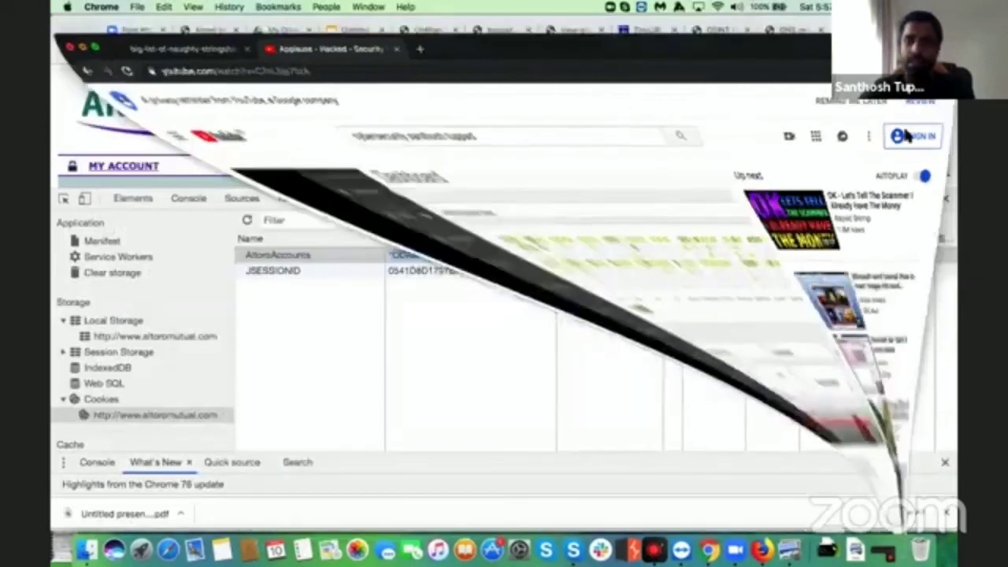
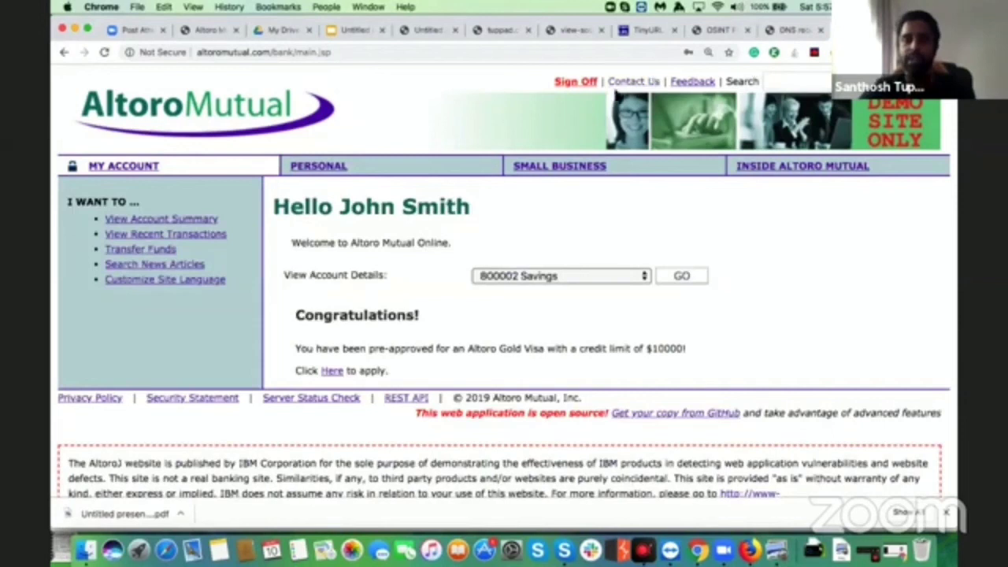
- Sign off from Altoro Mutual, then enter chrome://extensions in a new tab
left_click(614, 83)
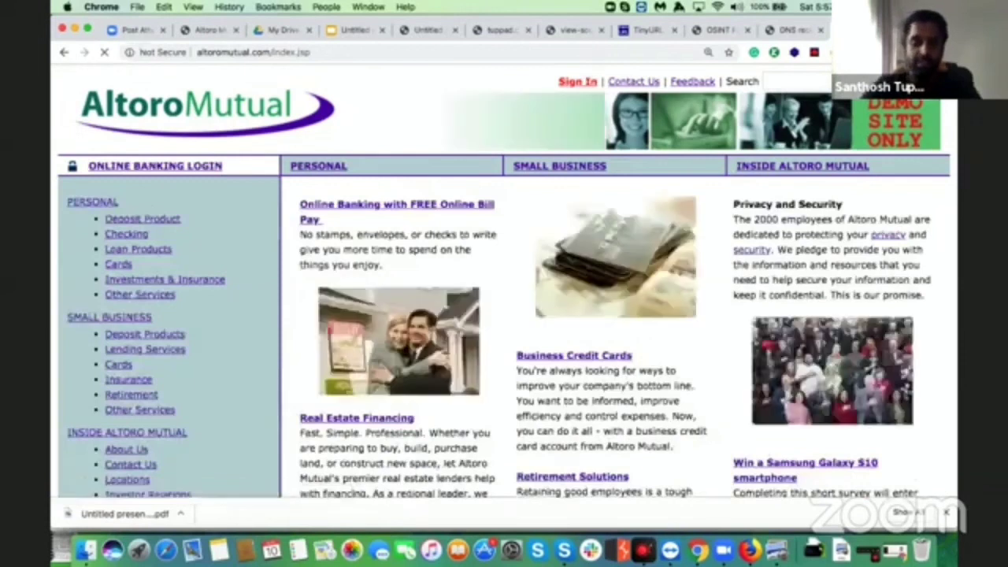
key("super+t")
type("chrome://")
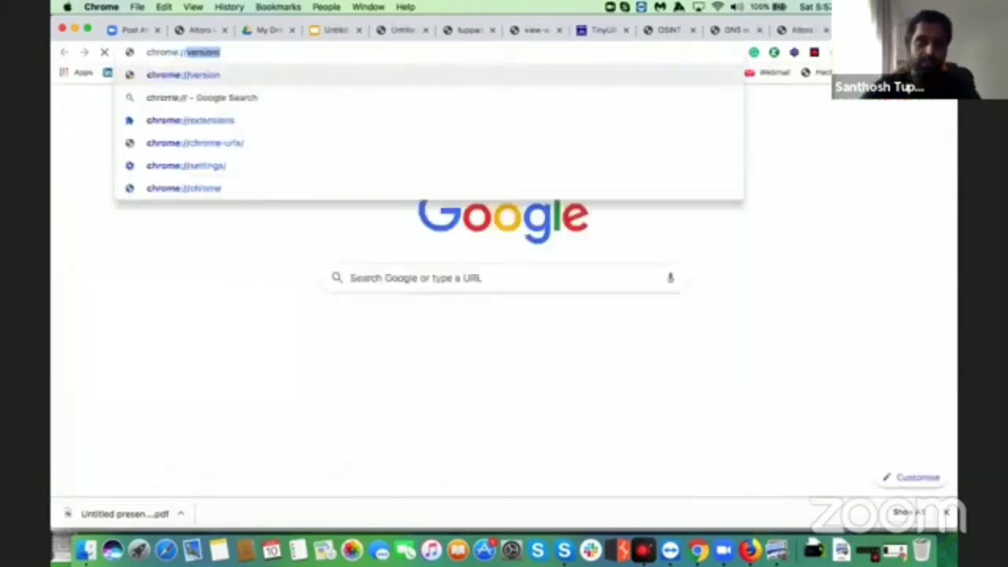
type("extensions")
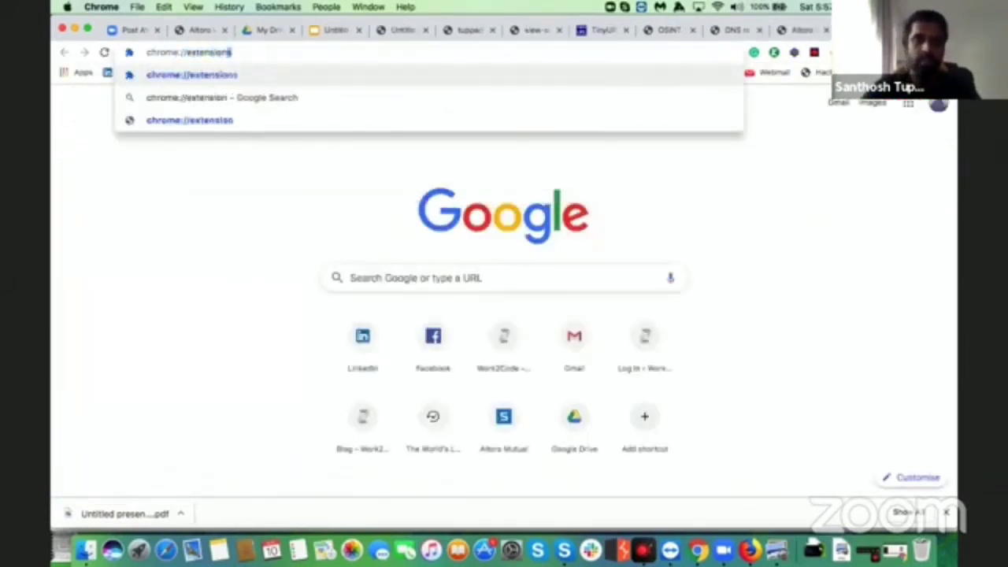
- Load the TestMan extension unpacked from the chrome_plugin folder on the Desktop
key("Return")
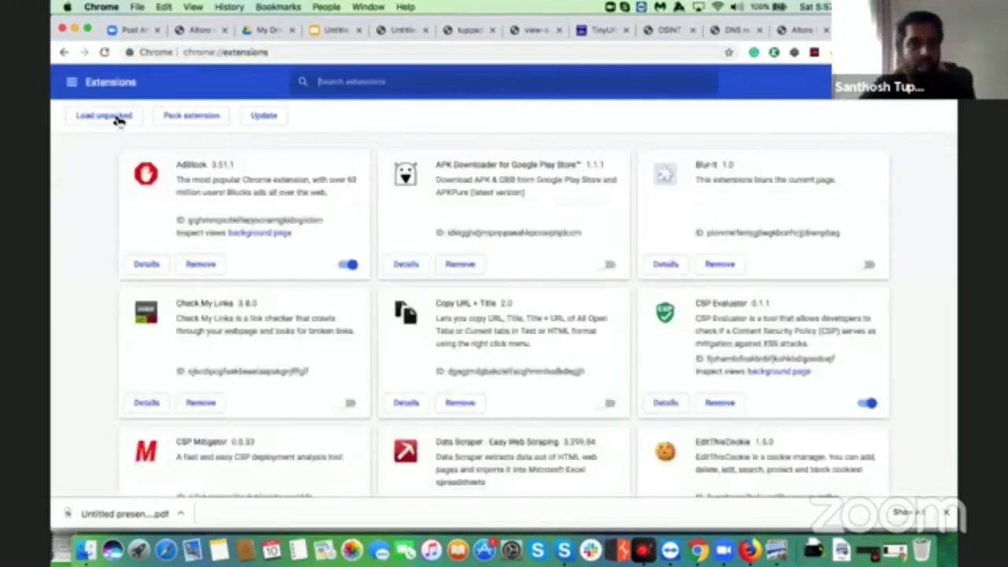
left_click(103, 115)
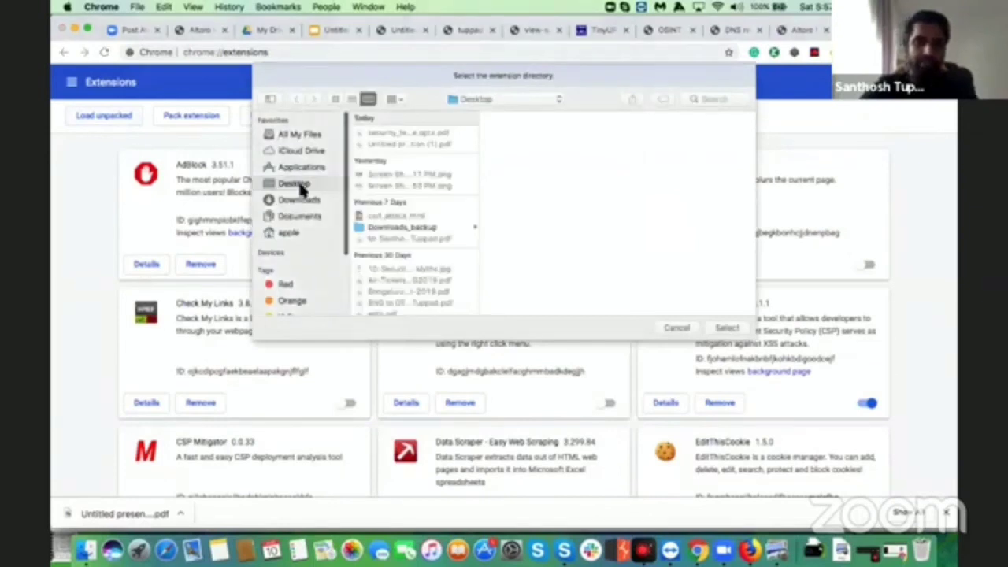
left_click(296, 183)
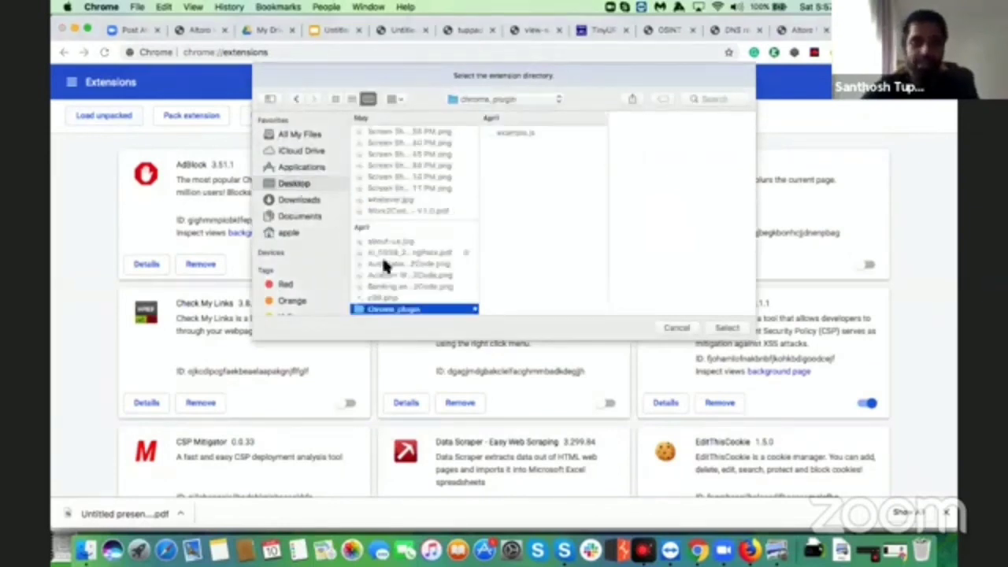
scroll(388, 282, "down", 3)
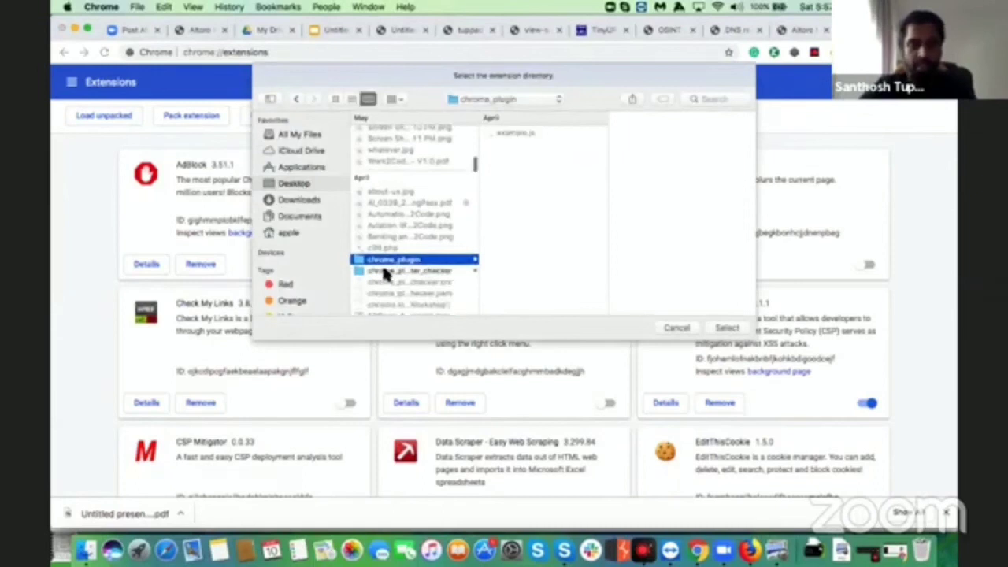
left_click(384, 271)
key("Return")
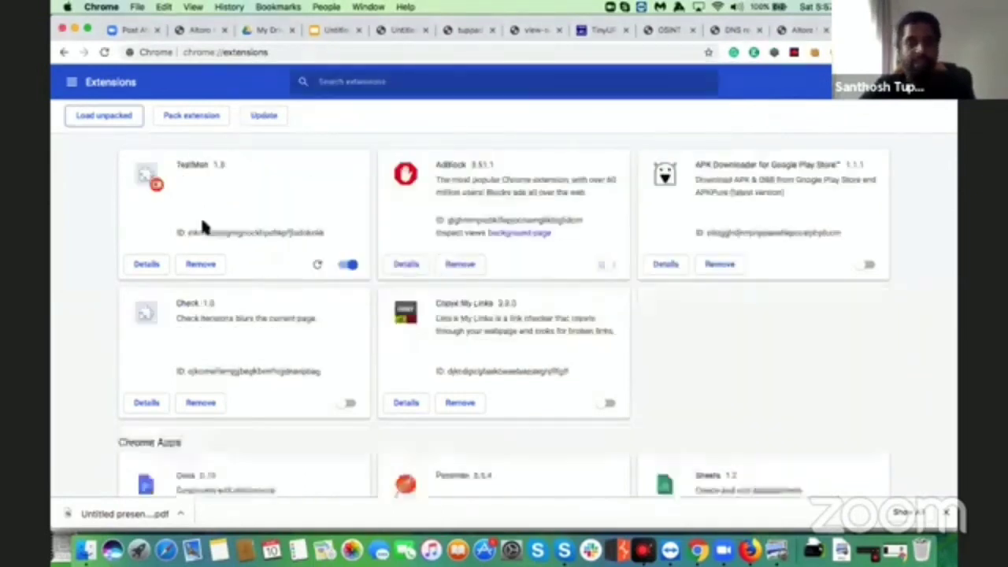
- Highlight the TestMan 1.0 title on the extensions page, then return to the Altoro Mutual tab
left_click(166, 157)
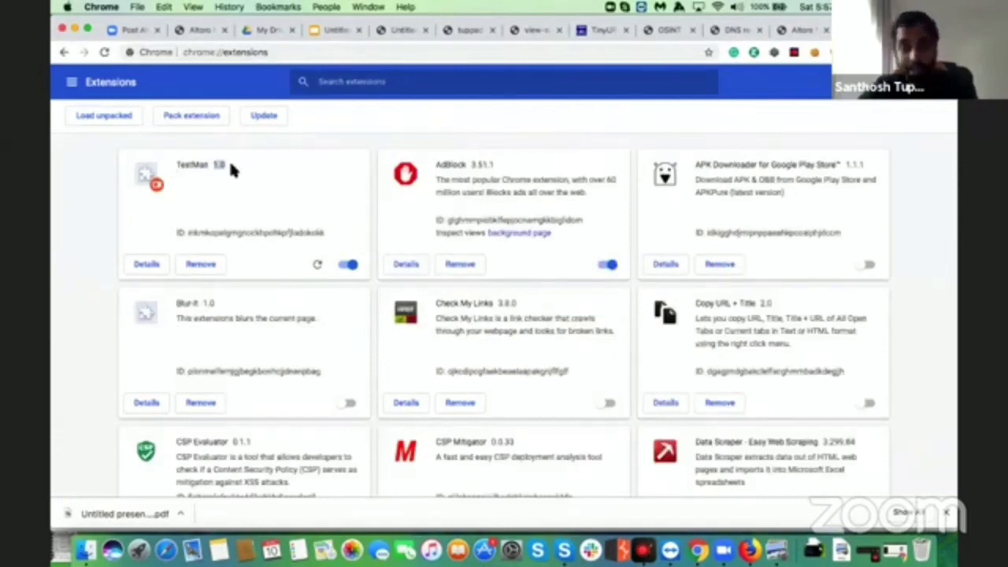
left_click_drag(251, 168, 159, 149)
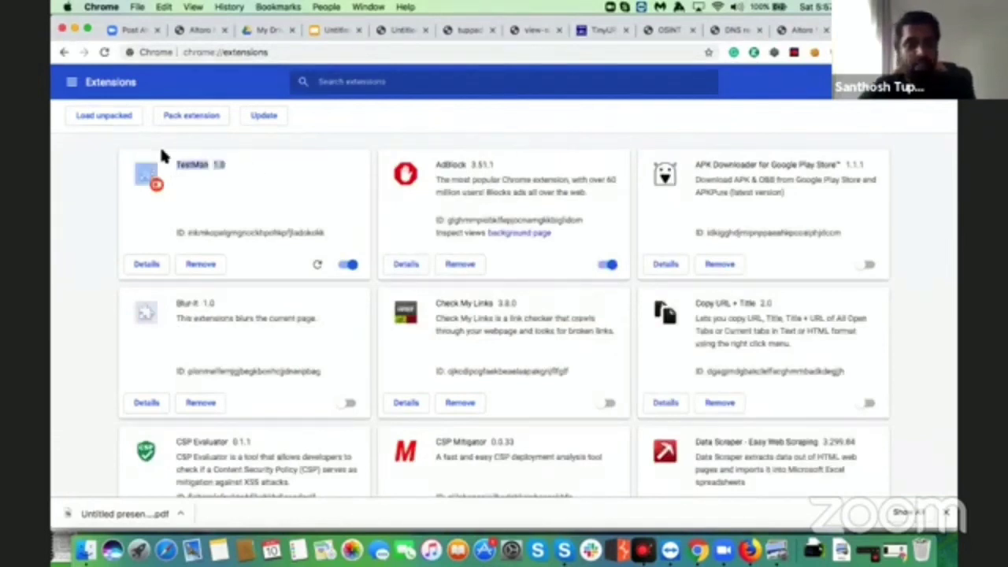
left_click(166, 169)
left_click_drag(166, 153, 172, 163)
left_click(170, 156)
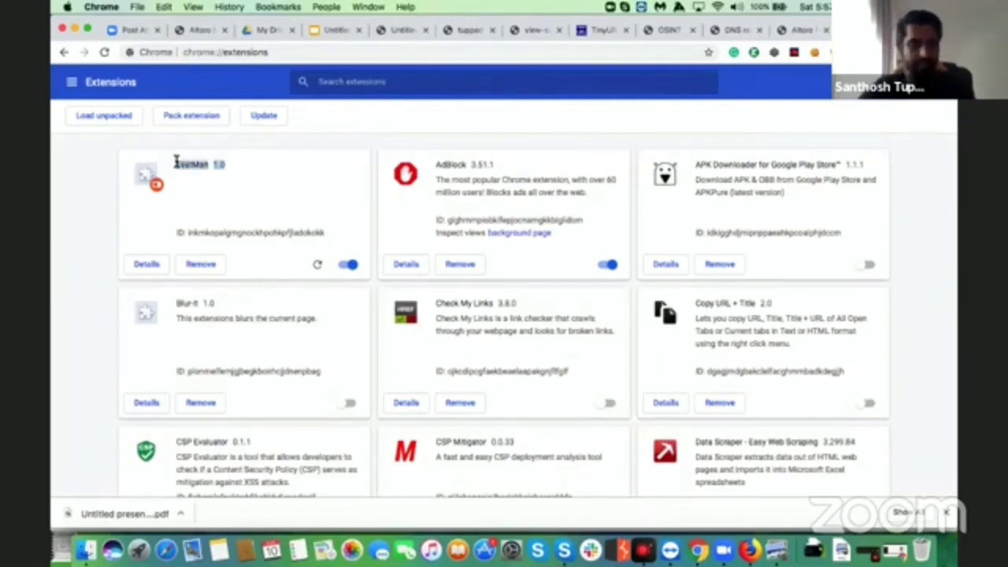
left_click(282, 170)
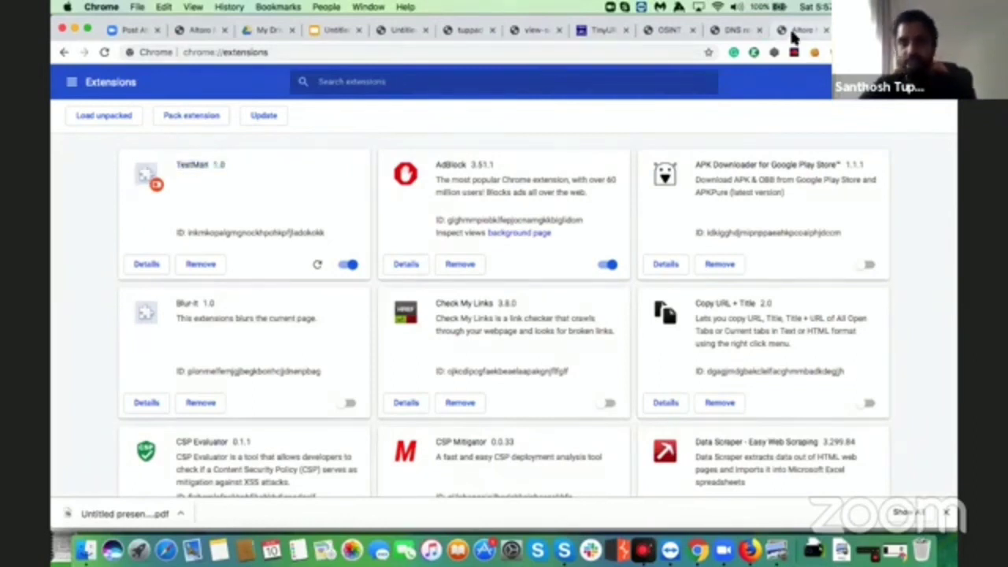
key("super+bracketleft")
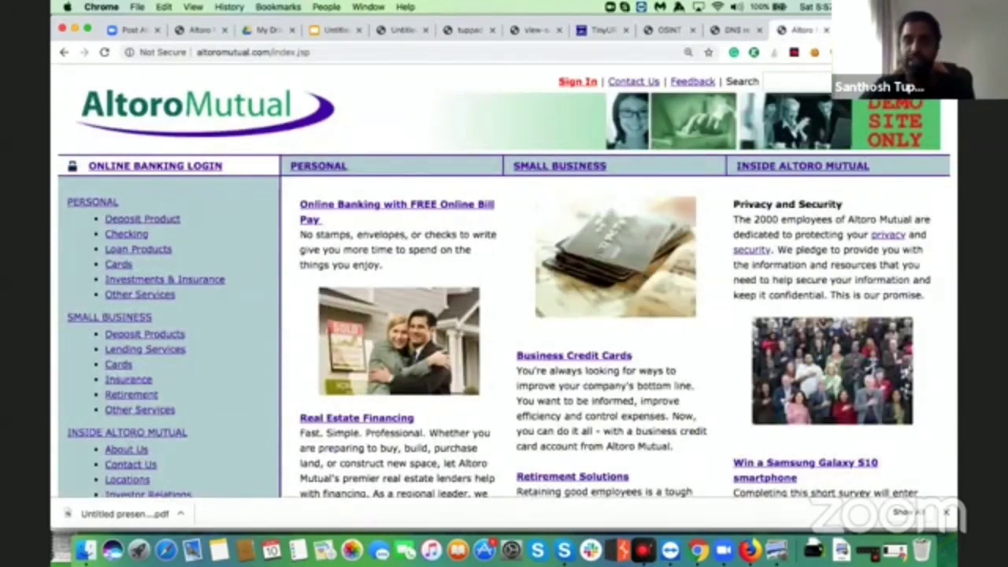
key("super+t")
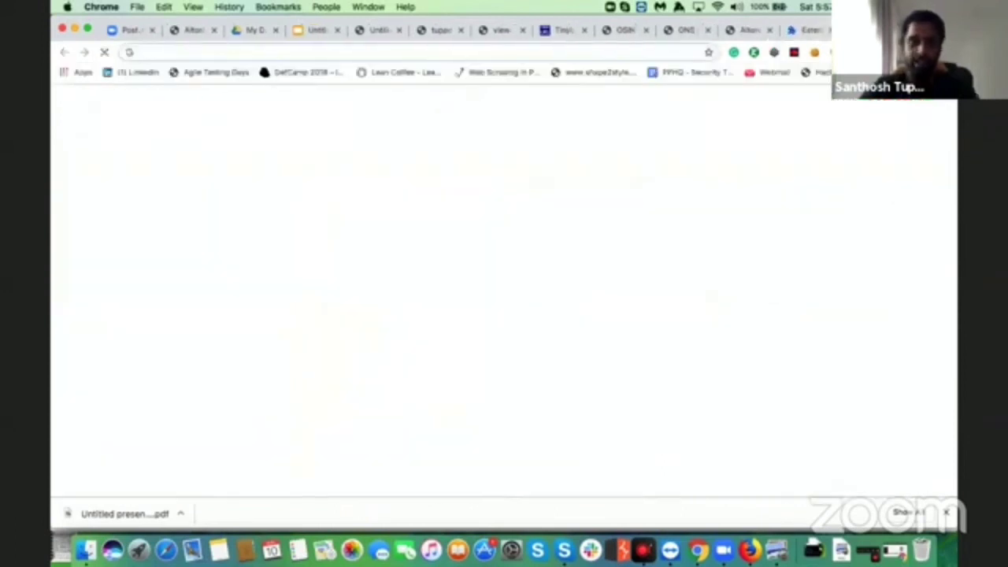
- Go to facebook.com and open DevTools on the page via Inspect
type("face")
key("Return")
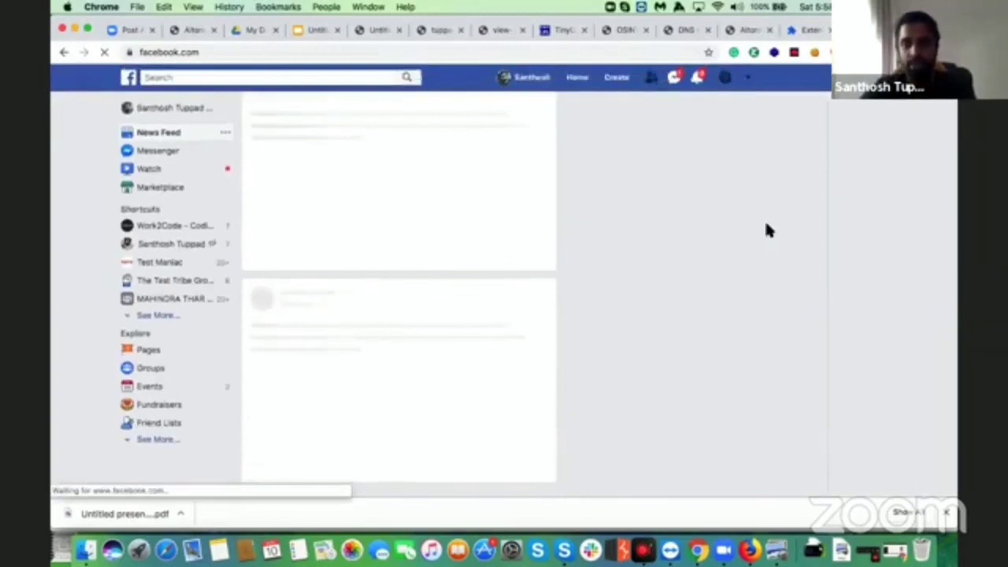
right_click(768, 228)
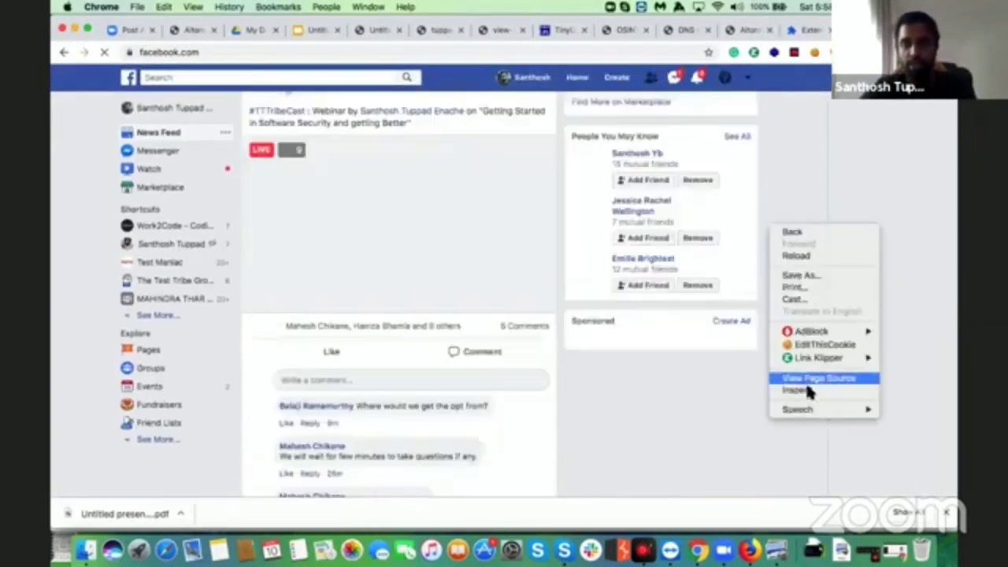
left_click(809, 391)
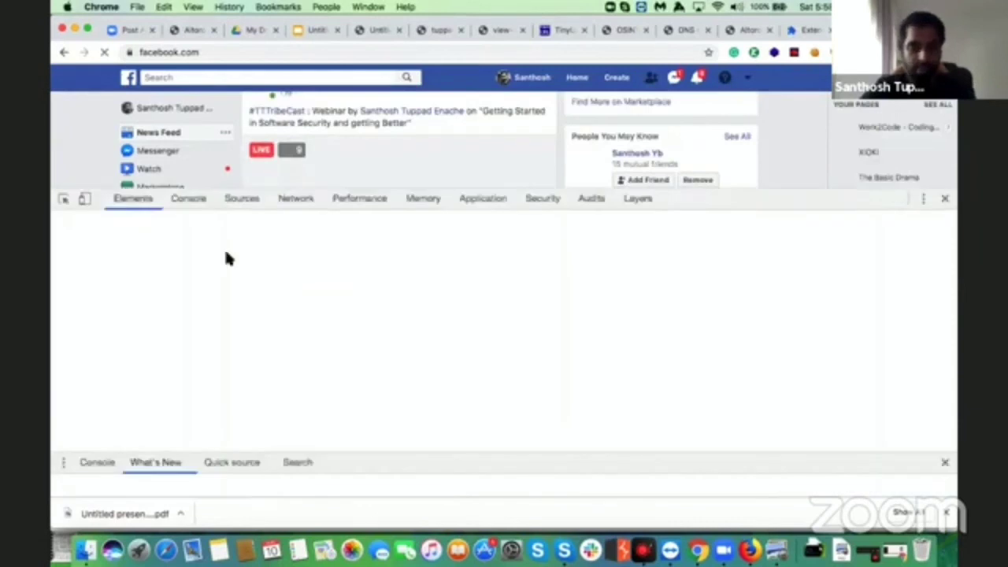
- View Facebook's Stop! self-XSS warning in the Console, then go back to Altoro Mutual
left_click(187, 201)
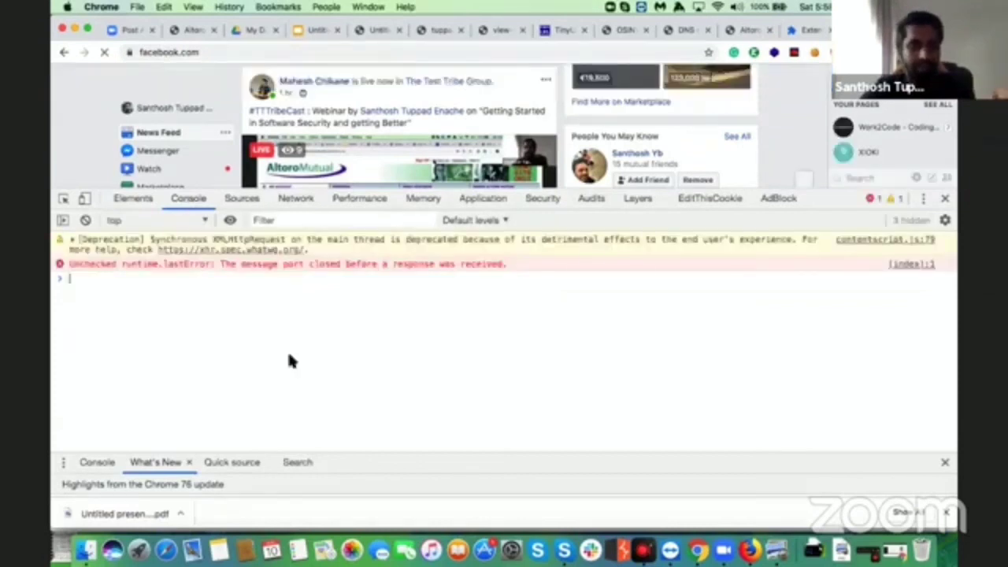
key("super+bracketleft")
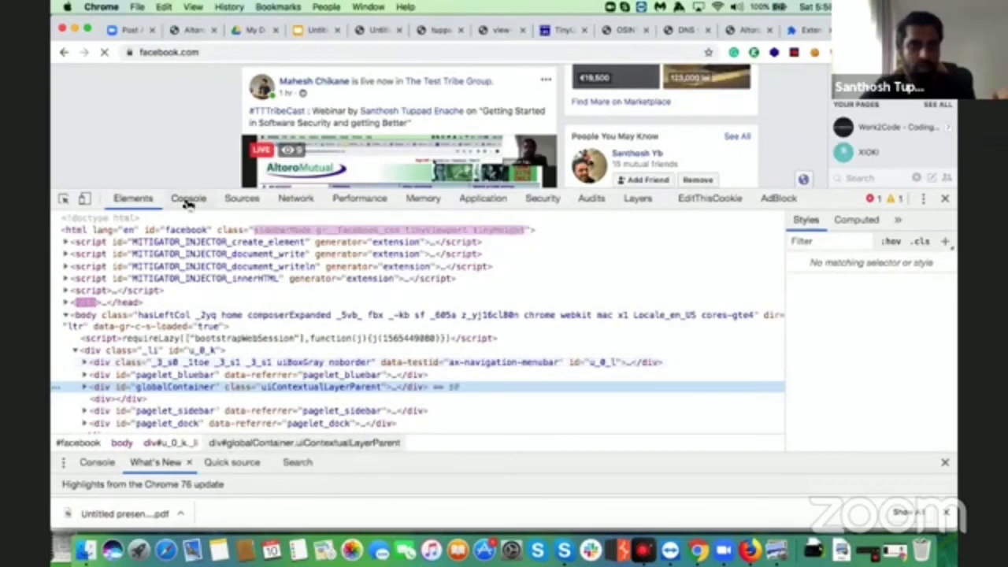
left_click(187, 199)
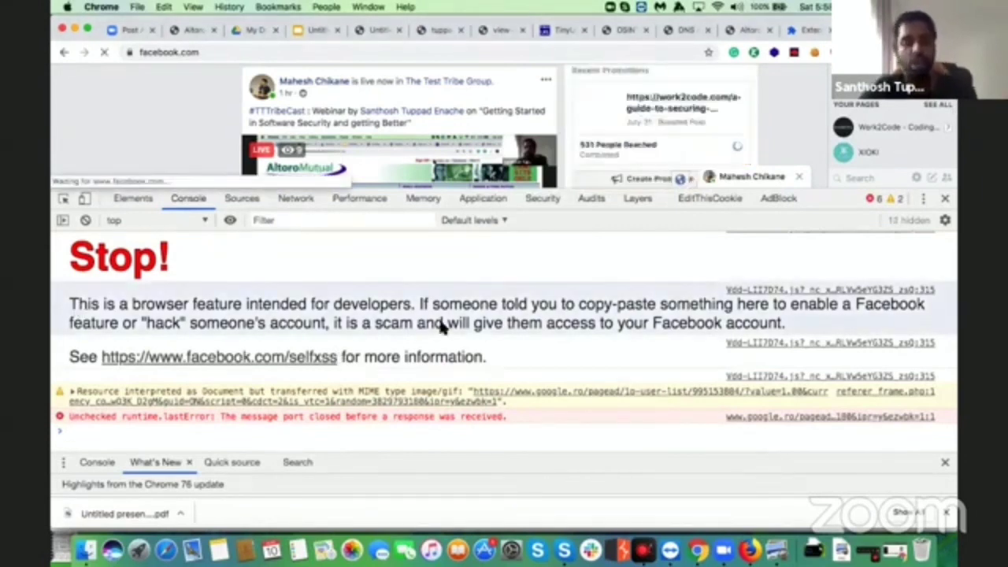
left_click_drag(68, 301, 526, 426)
left_click(562, 427)
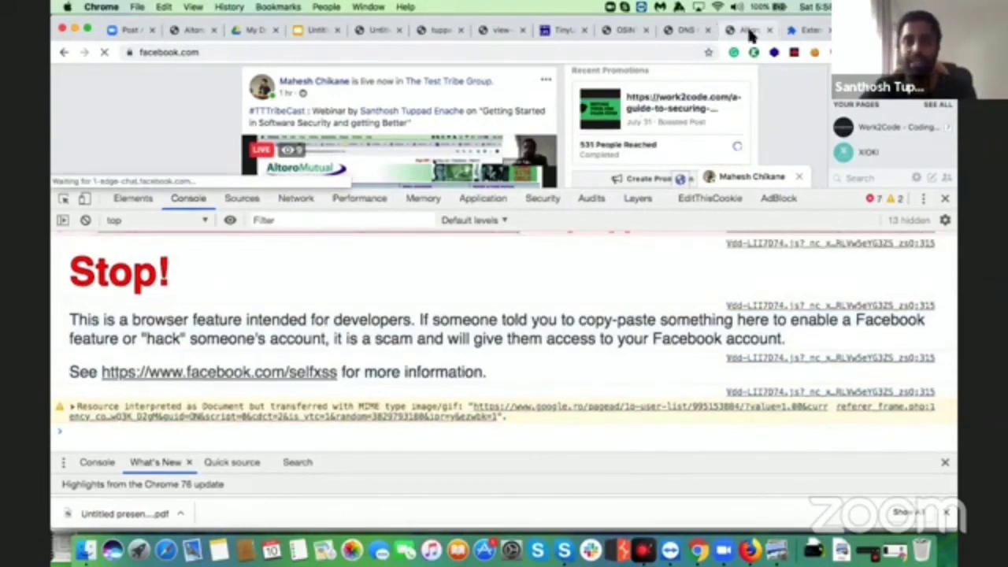
left_click(750, 32)
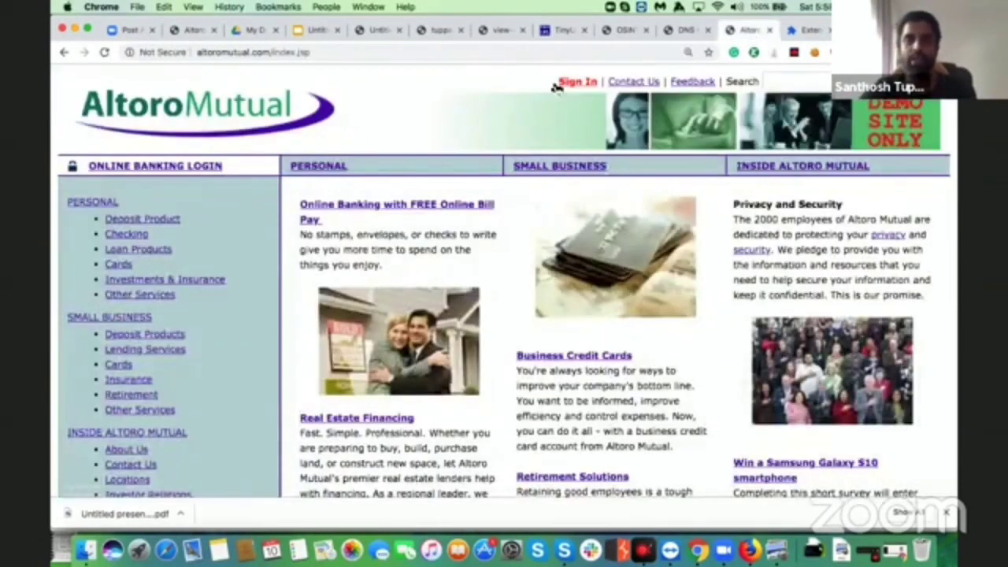
- On the Online Banking Login page, fill in a username and a numeric password without submitting
left_click(558, 83)
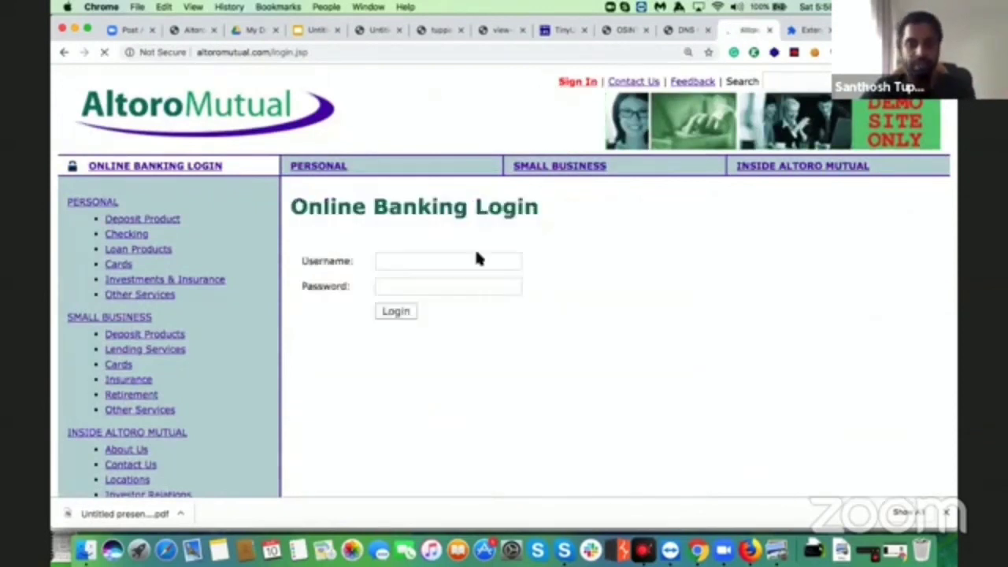
left_click(477, 256)
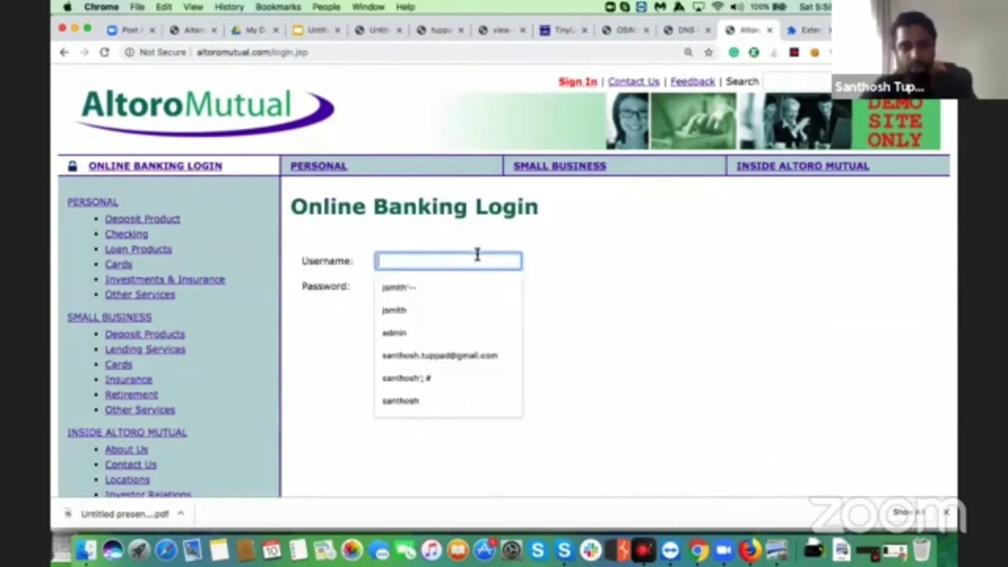
key("Tab")
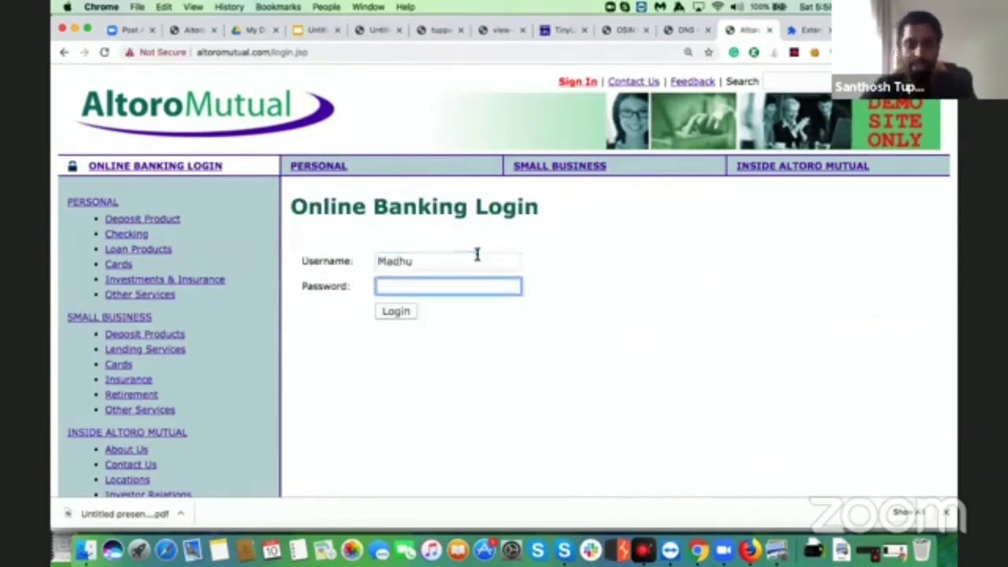
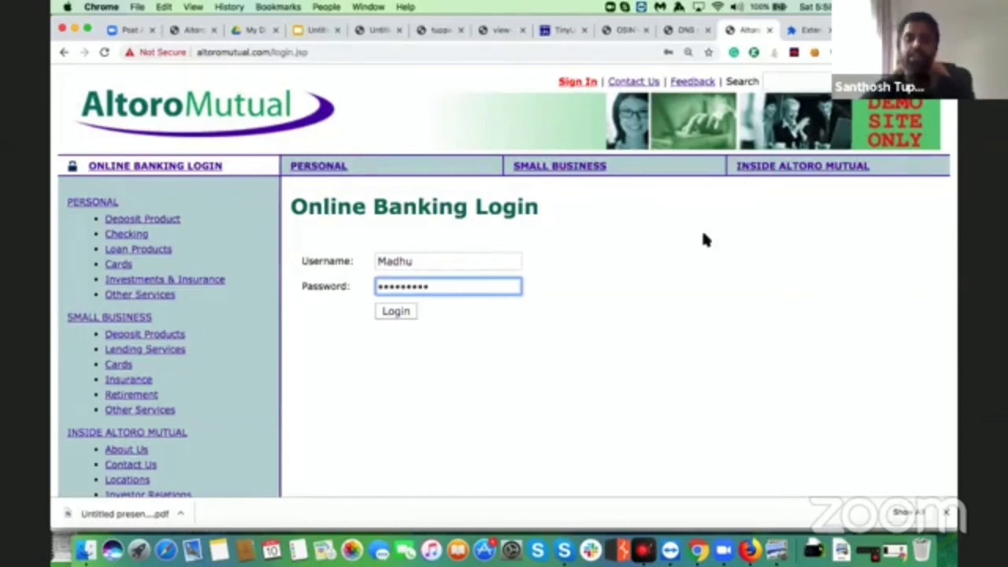
left_click(703, 233)
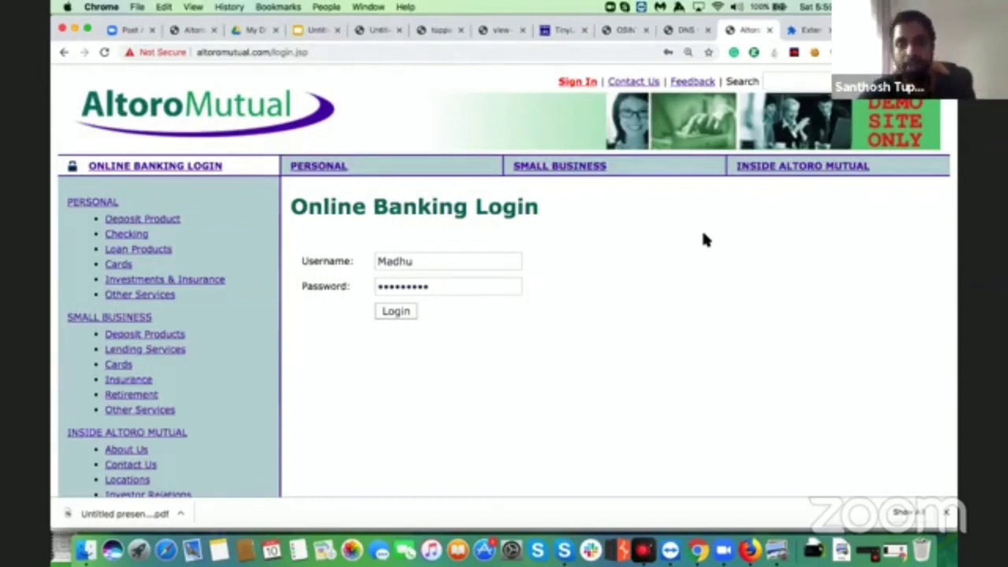
right_click(777, 391)
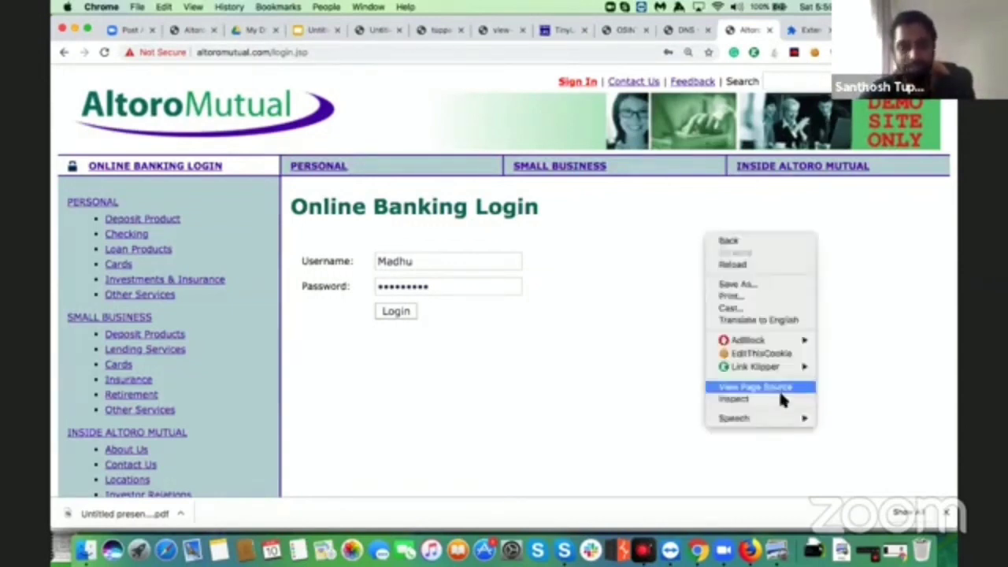
- Show the Console's refused 127.0.0.1/logit.aspx keystroke requests on the login page, then select the Password field
left_click(782, 400)
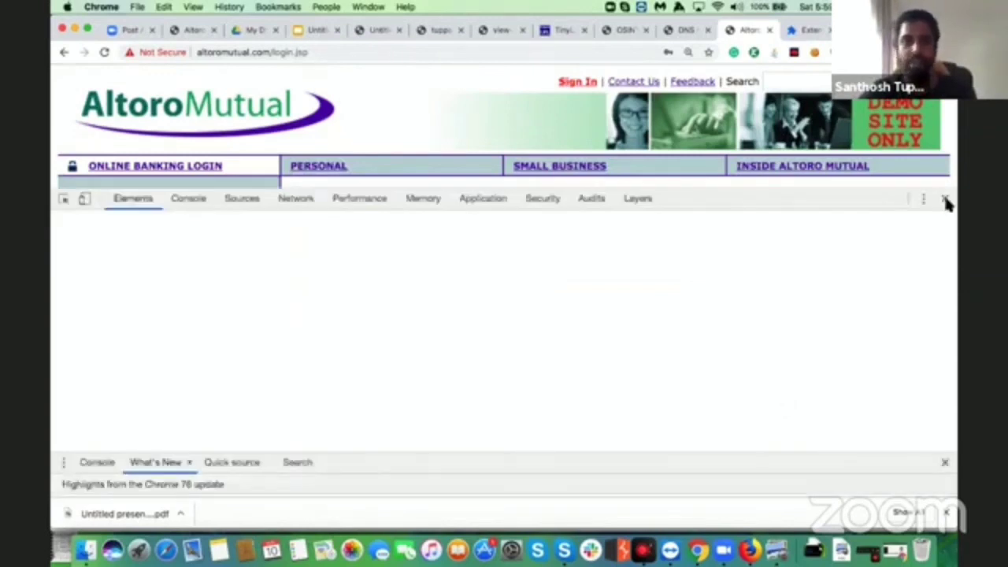
left_click(946, 199)
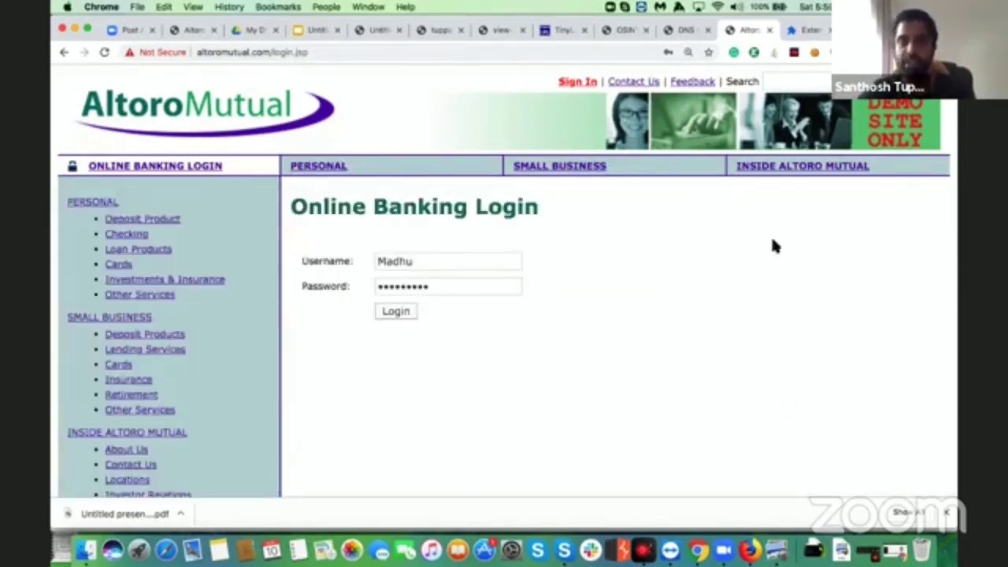
right_click(644, 221)
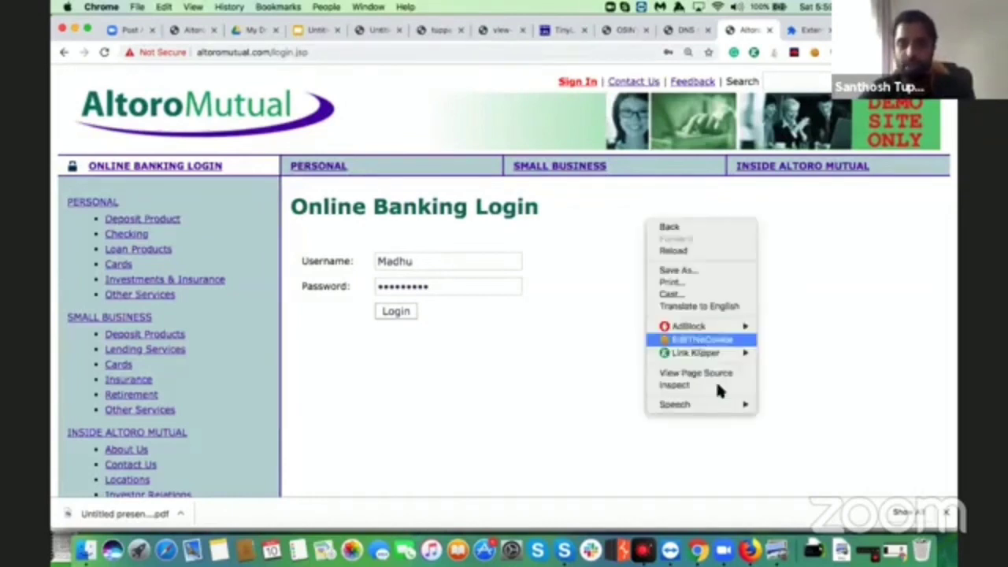
left_click(718, 387)
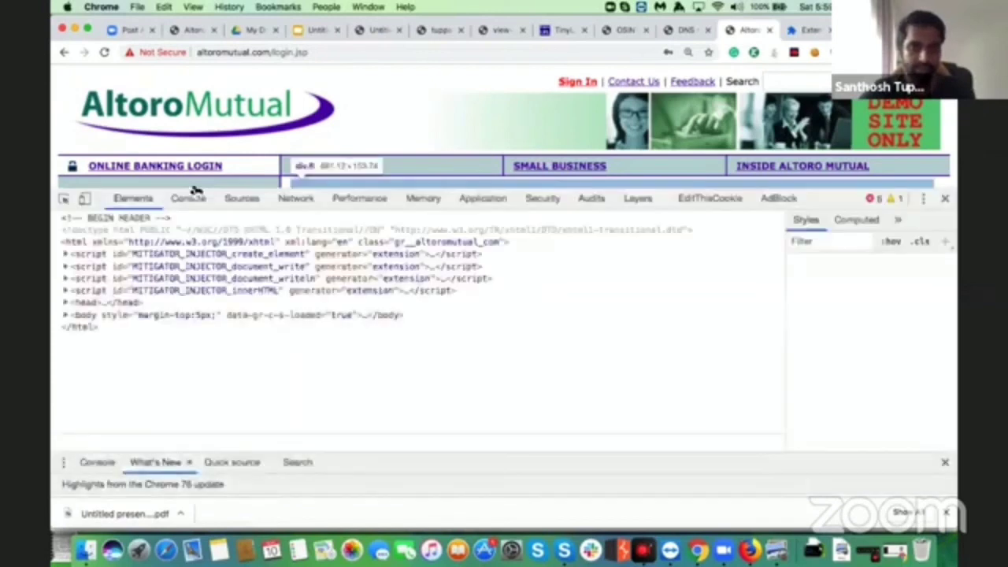
left_click(190, 198)
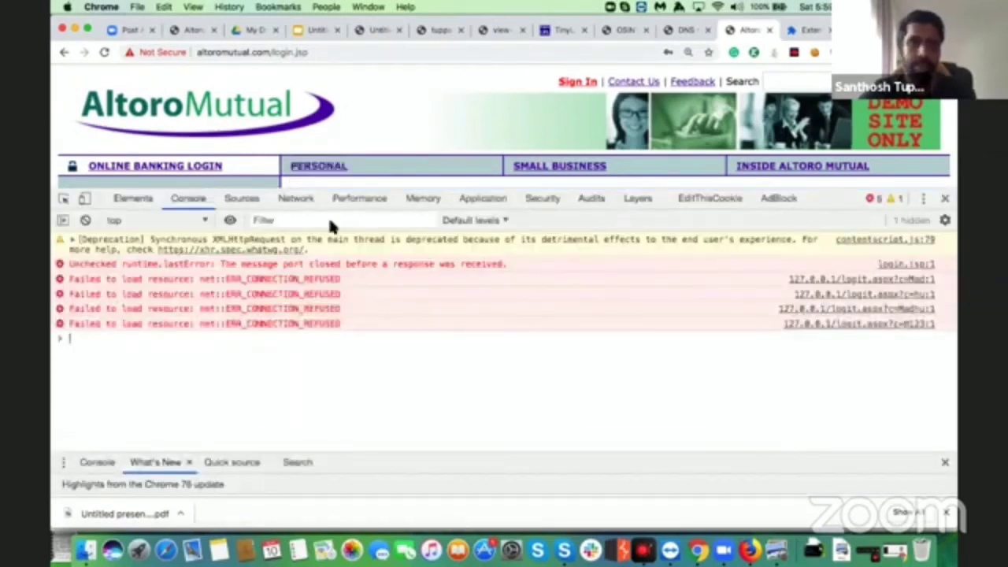
scroll(329, 216, "down", 4)
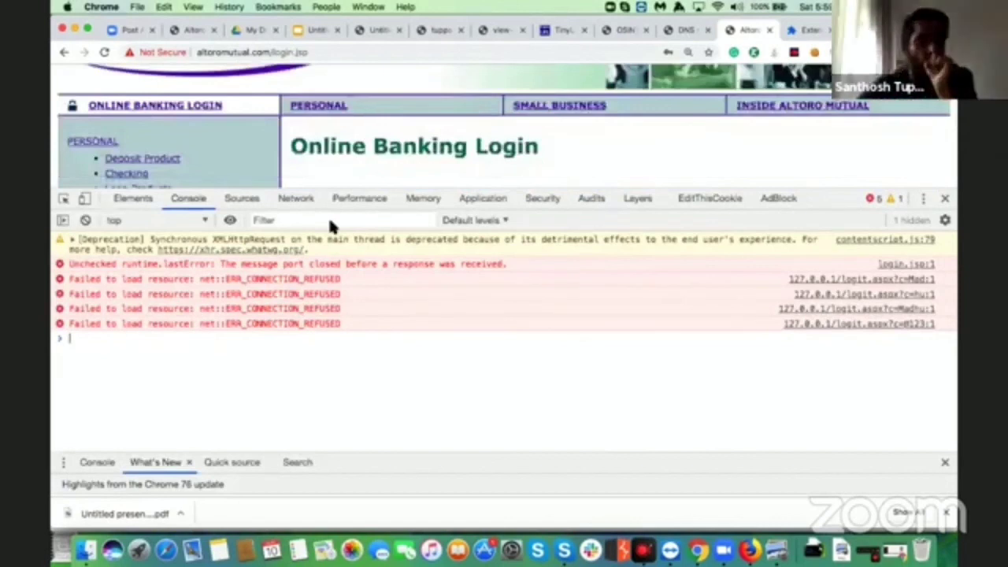
scroll(389, 132, "down", 1)
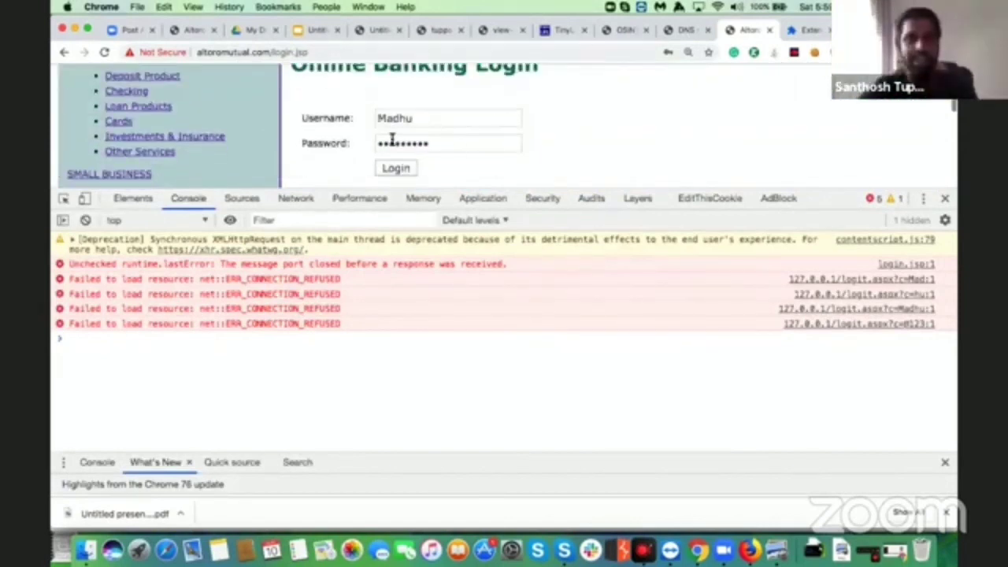
left_click(457, 150)
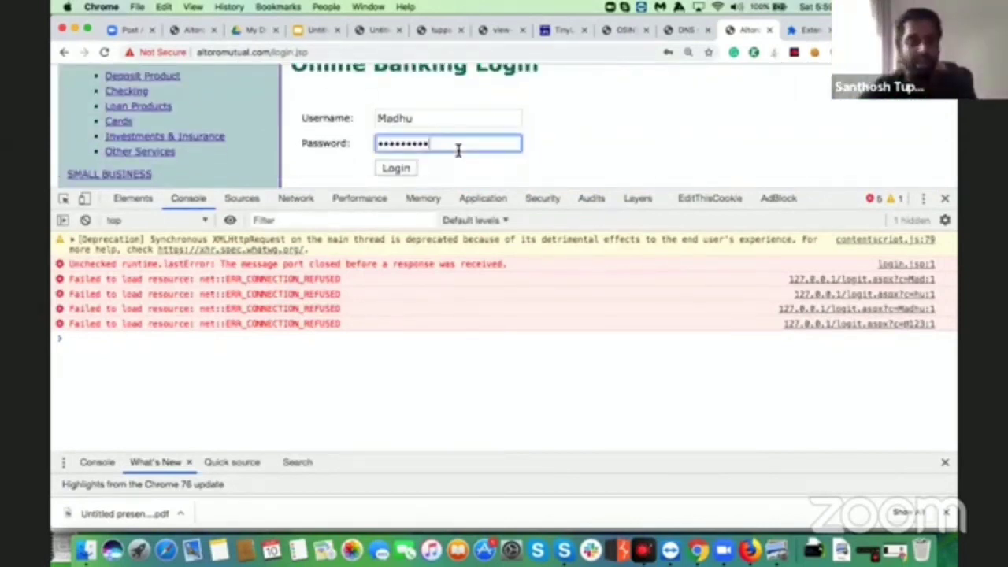
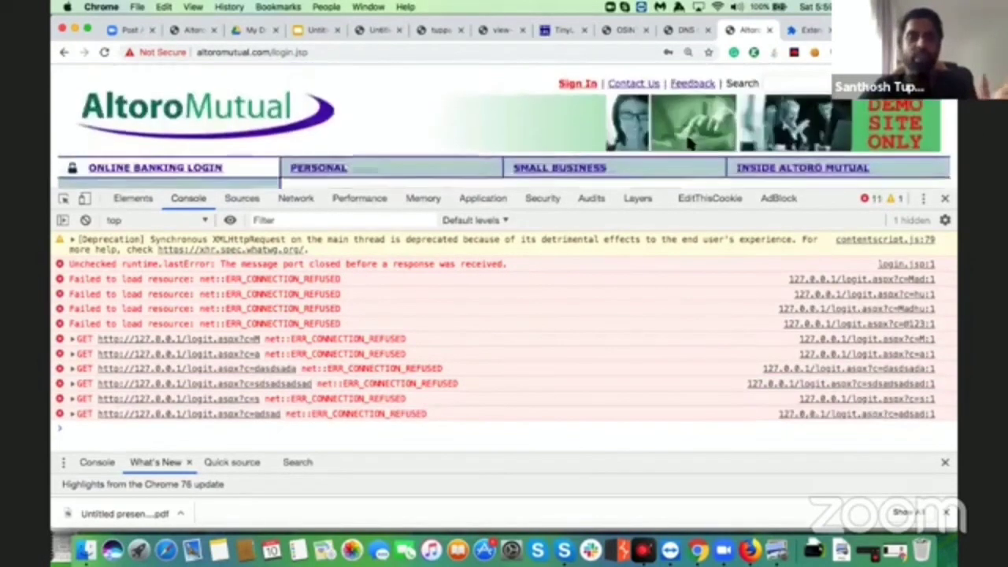
scroll(687, 138, "down", 5)
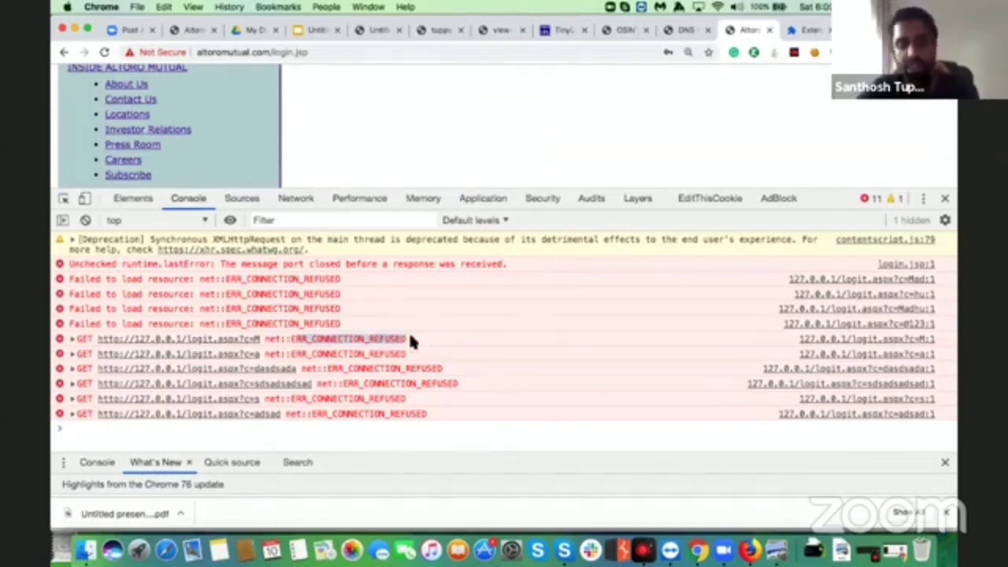
left_click(146, 344)
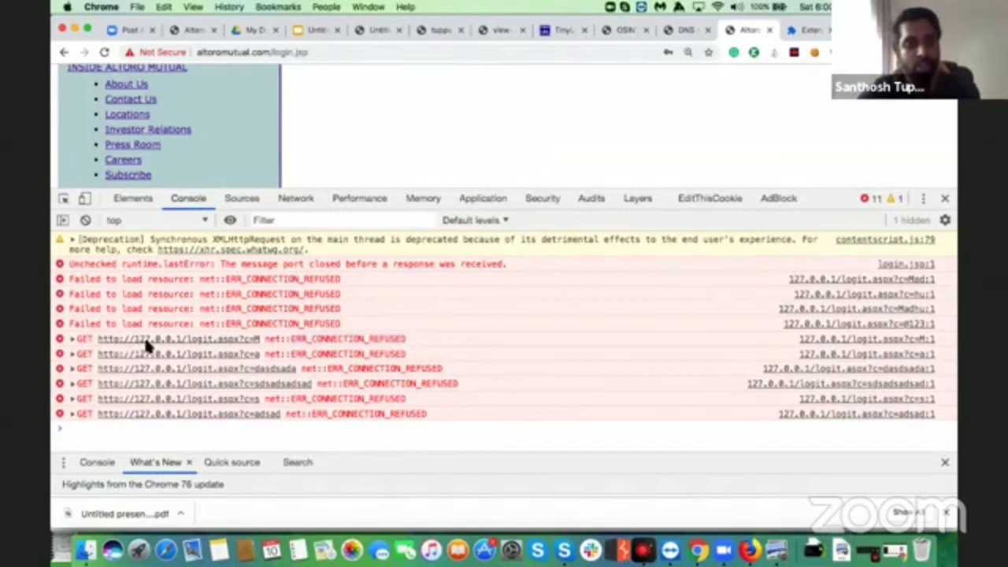
double_click(169, 342)
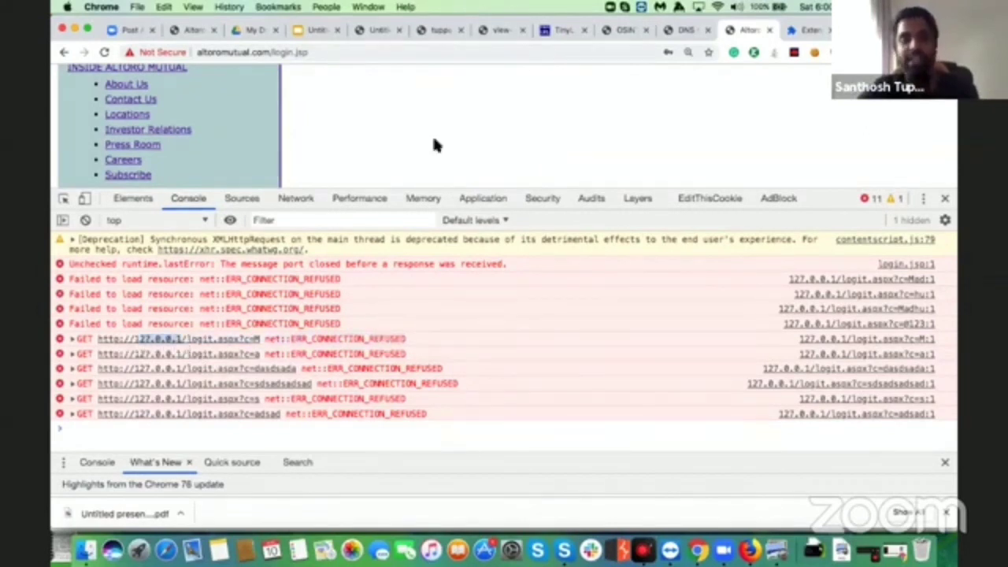
scroll(434, 145, "up", 5)
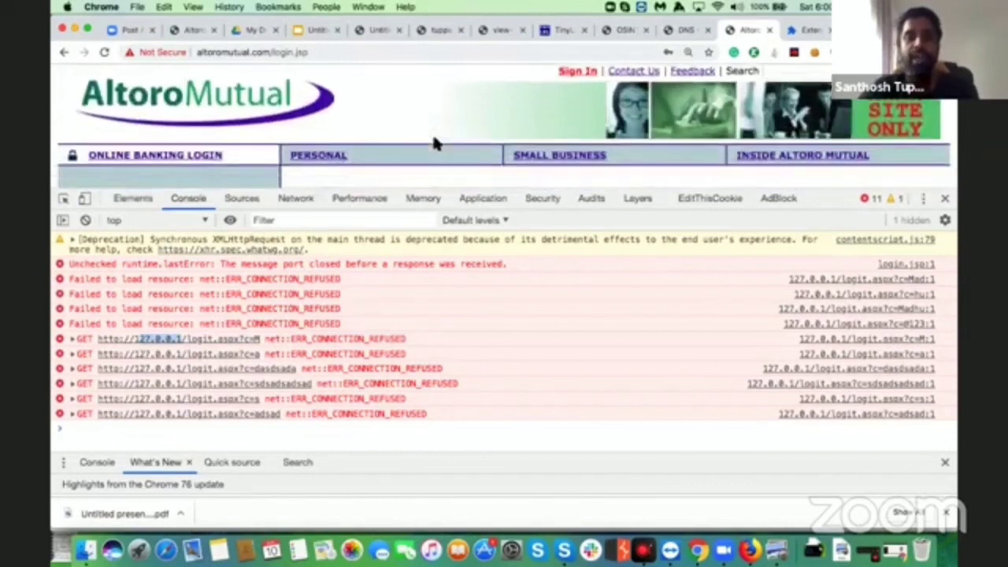
scroll(433, 145, "down", 1)
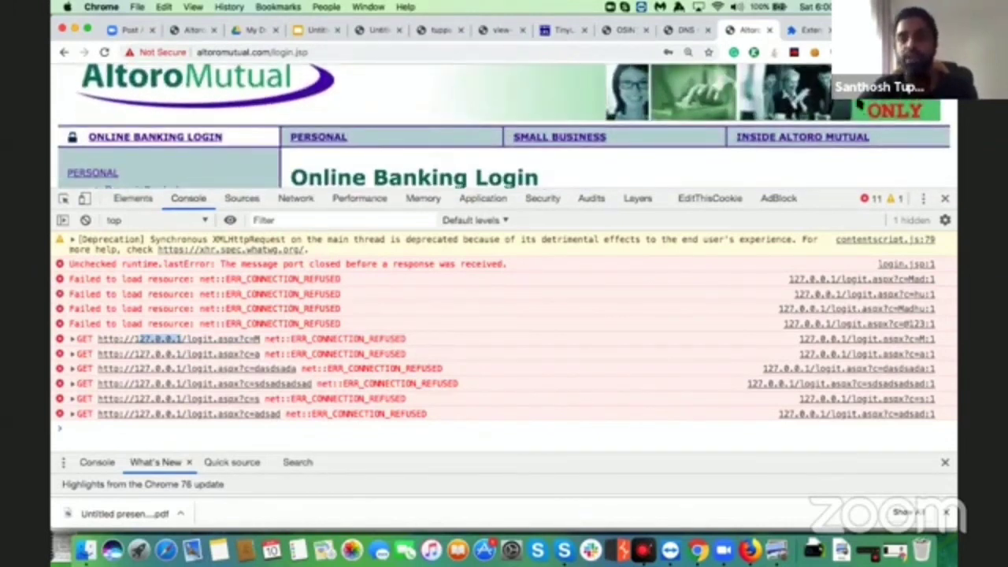